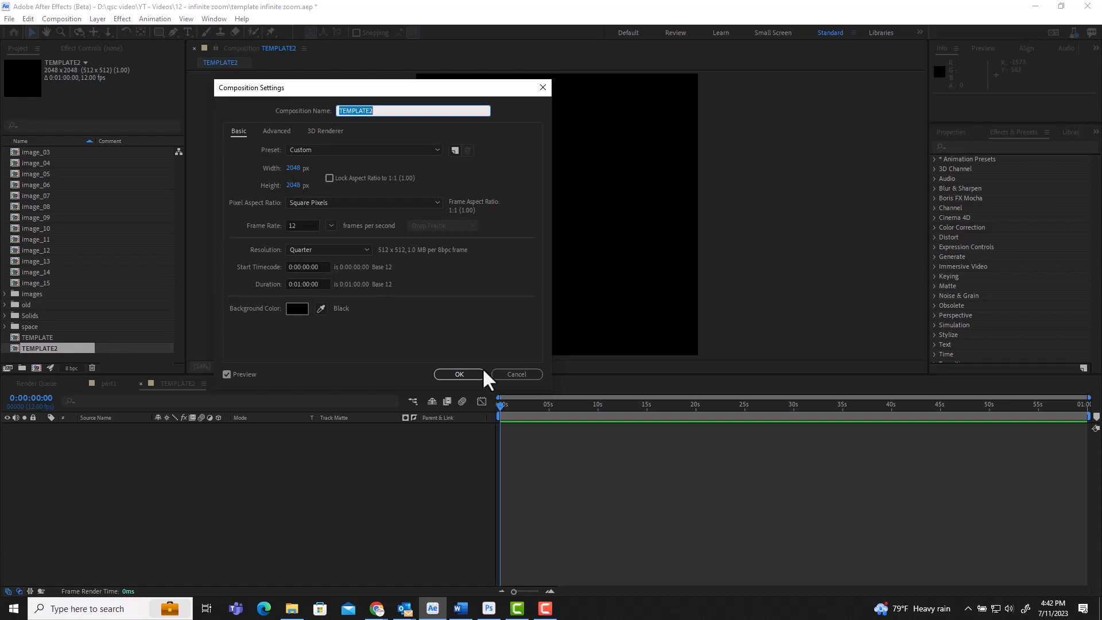
Confirm the TEMPLATE2 composition settings and rename the B_IMAGE07 composition to B_IMAGE_07.
left_click(465, 374)
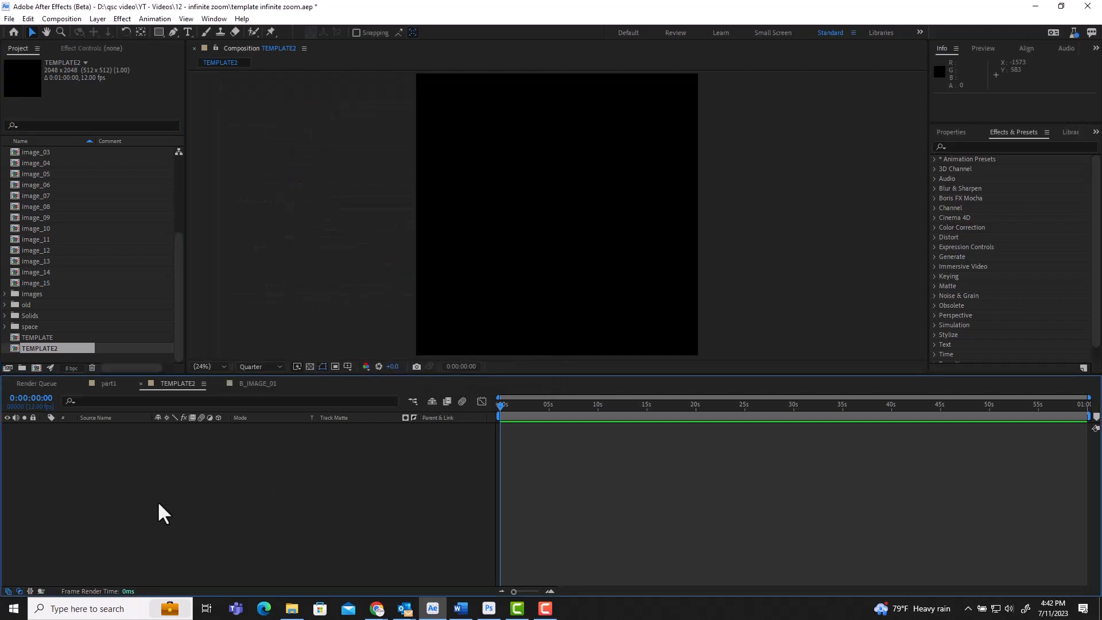
scroll(116, 224, "up", 4)
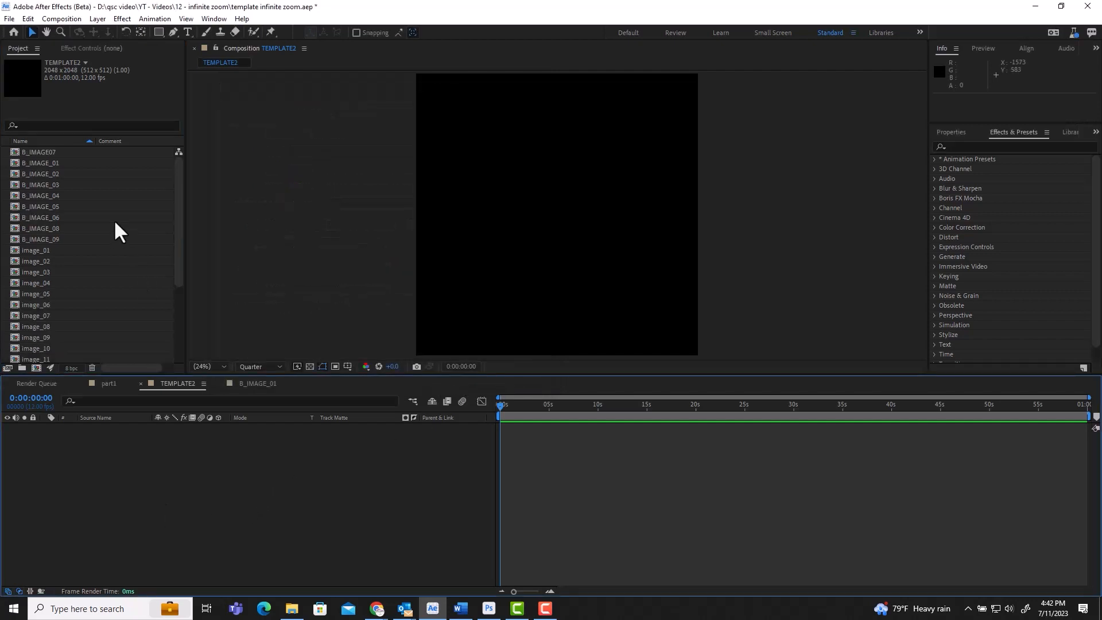
left_click(53, 154)
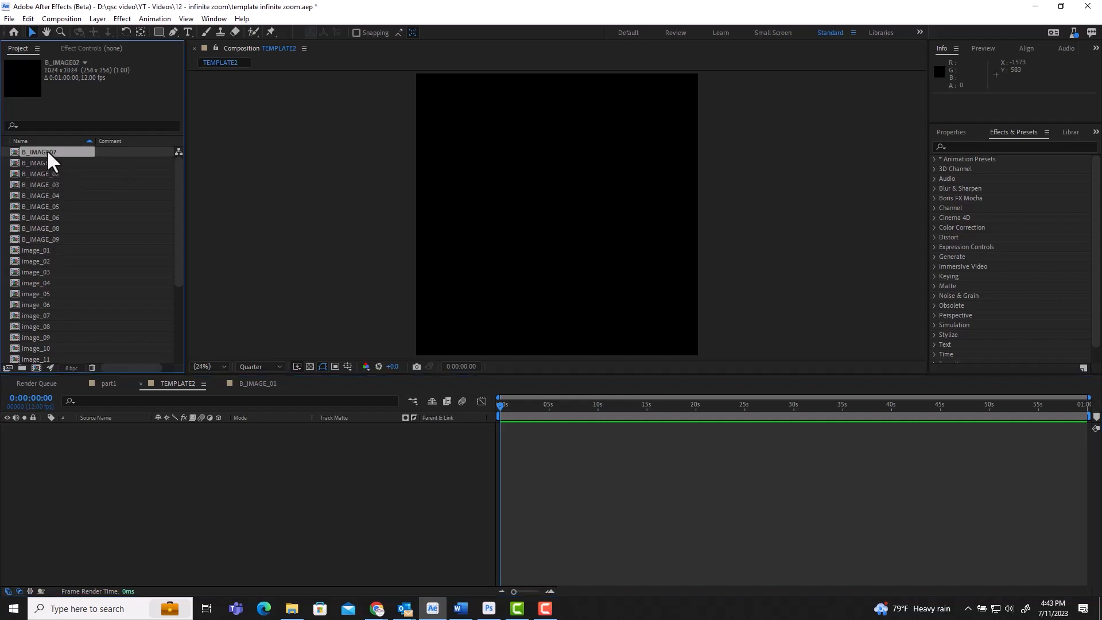
right_click(48, 151)
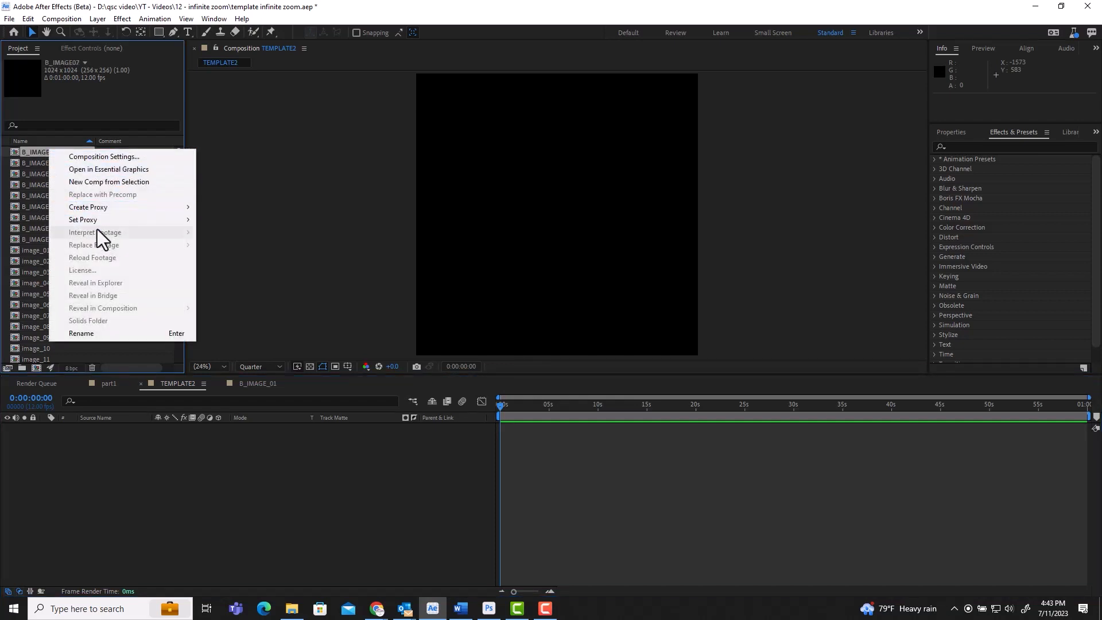
left_click(89, 332)
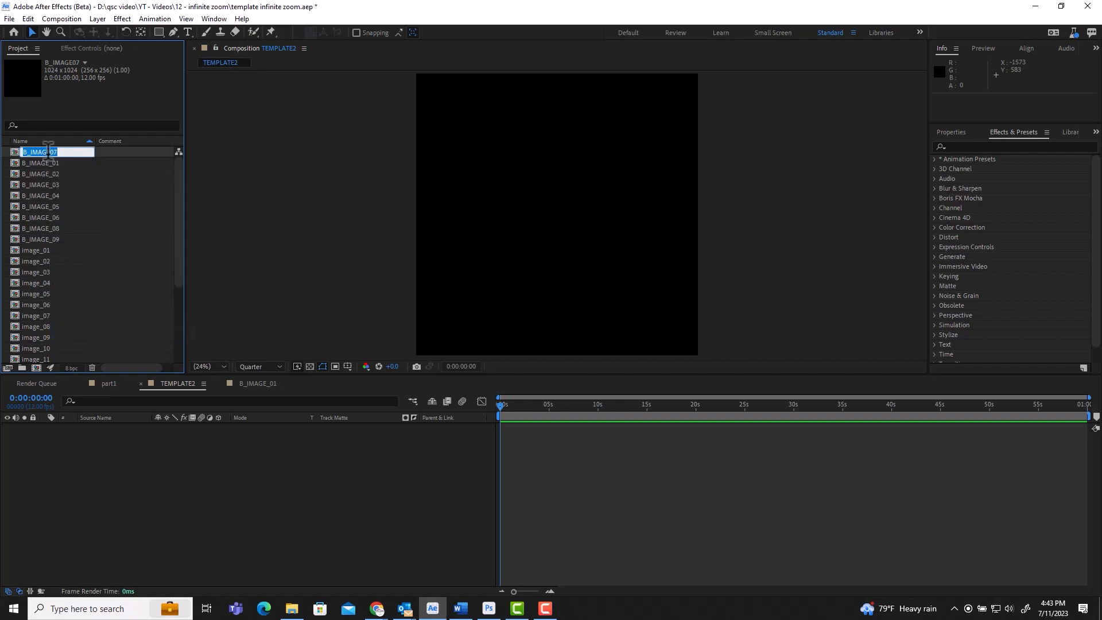
left_click(47, 150)
type("_")
key("Return")
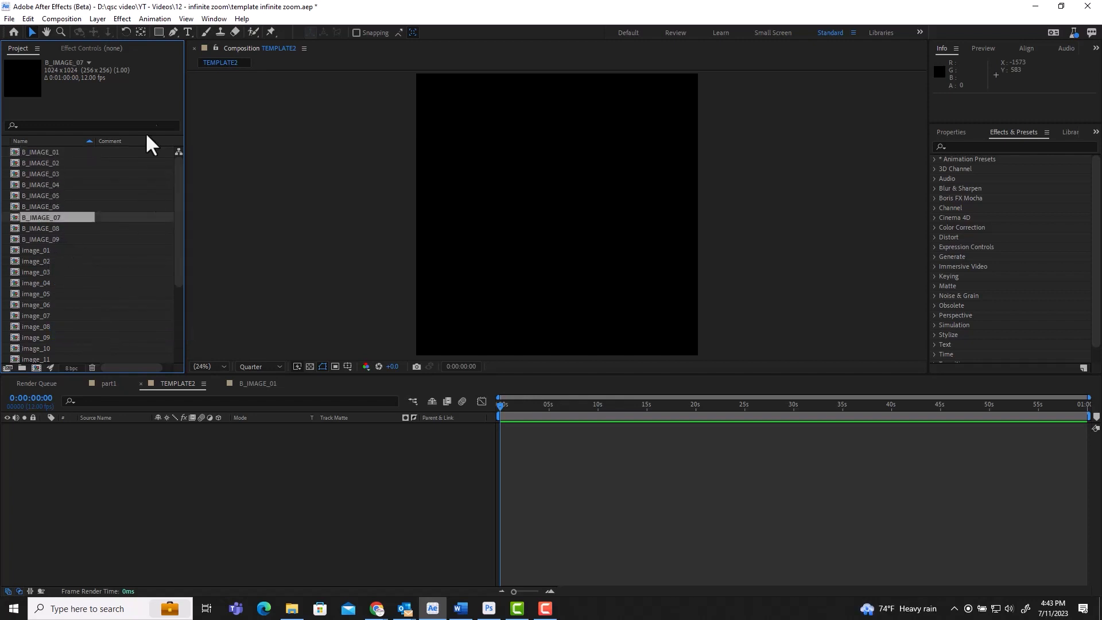
Select compositions B_IMAGE_01 through B_IMAGE_09 in the project and expand the images folder.
left_click(108, 195)
left_click(57, 154)
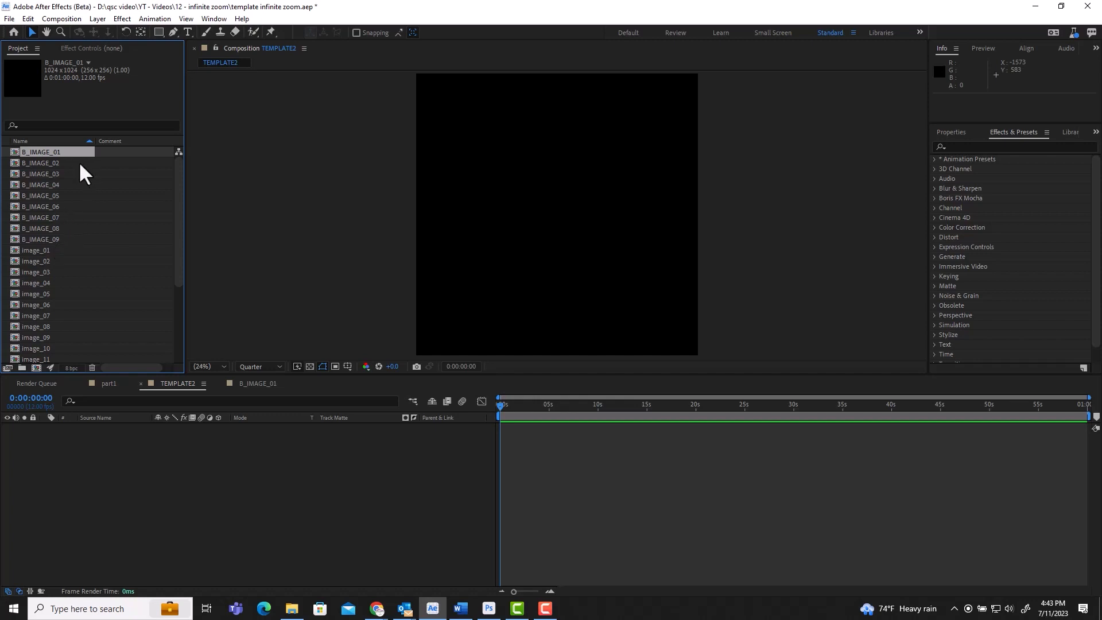
left_click(46, 240, "shift")
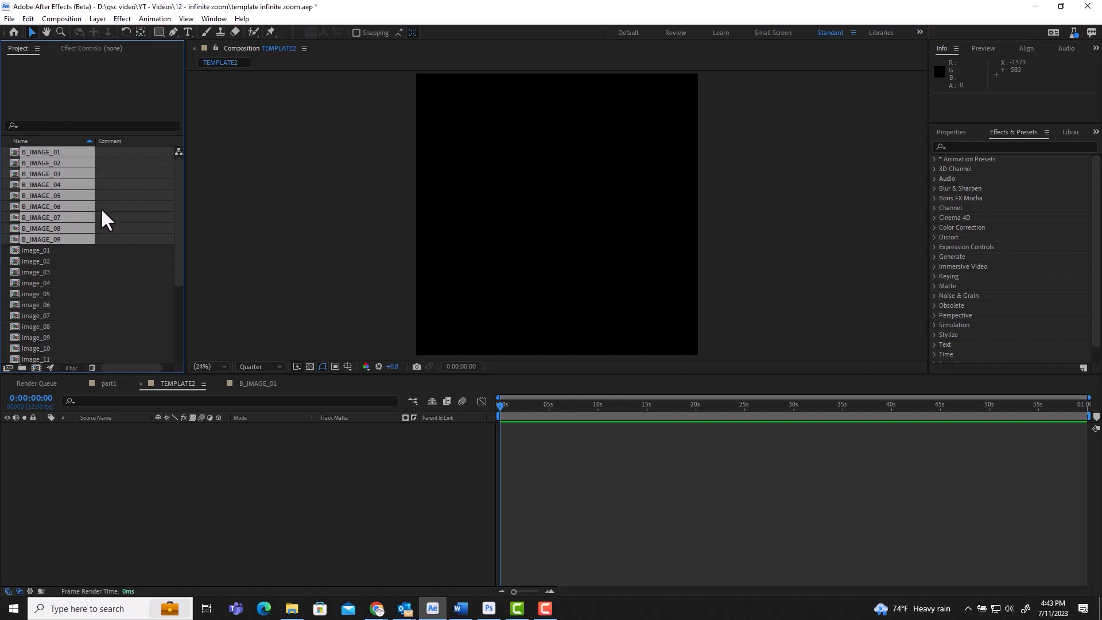
scroll(107, 220, "down", 4)
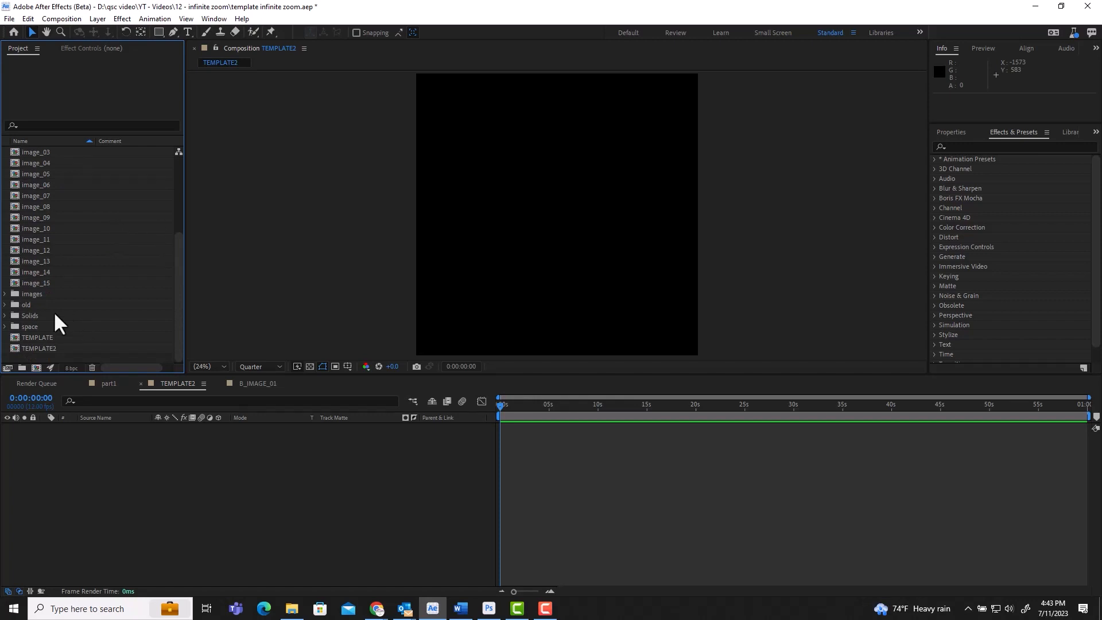
scroll(51, 302, "up", 1)
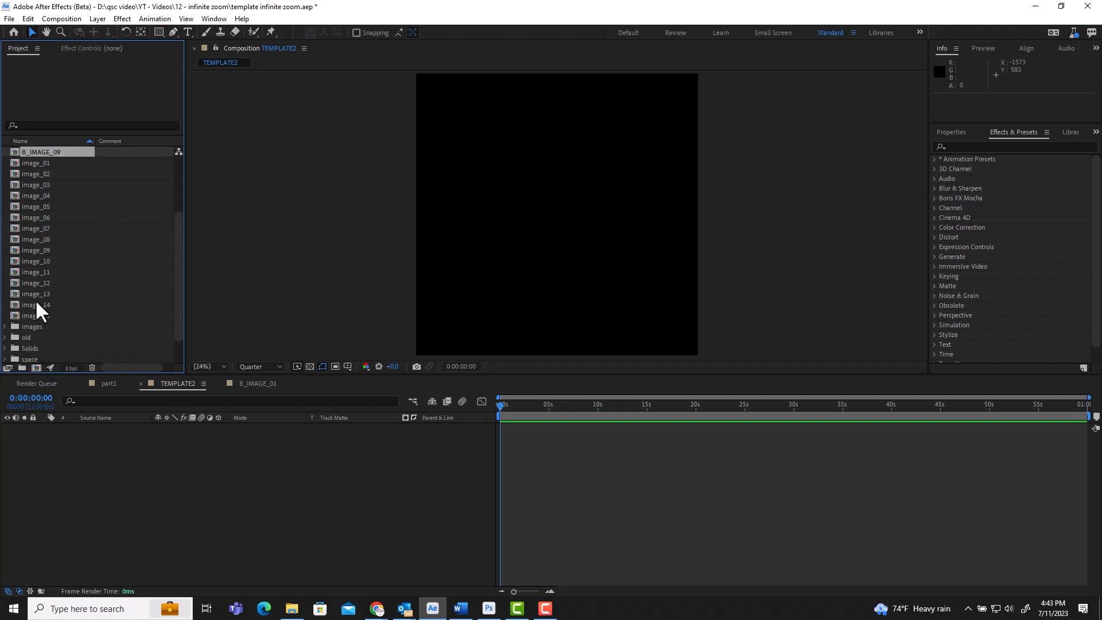
left_click(17, 326)
left_click(5, 325)
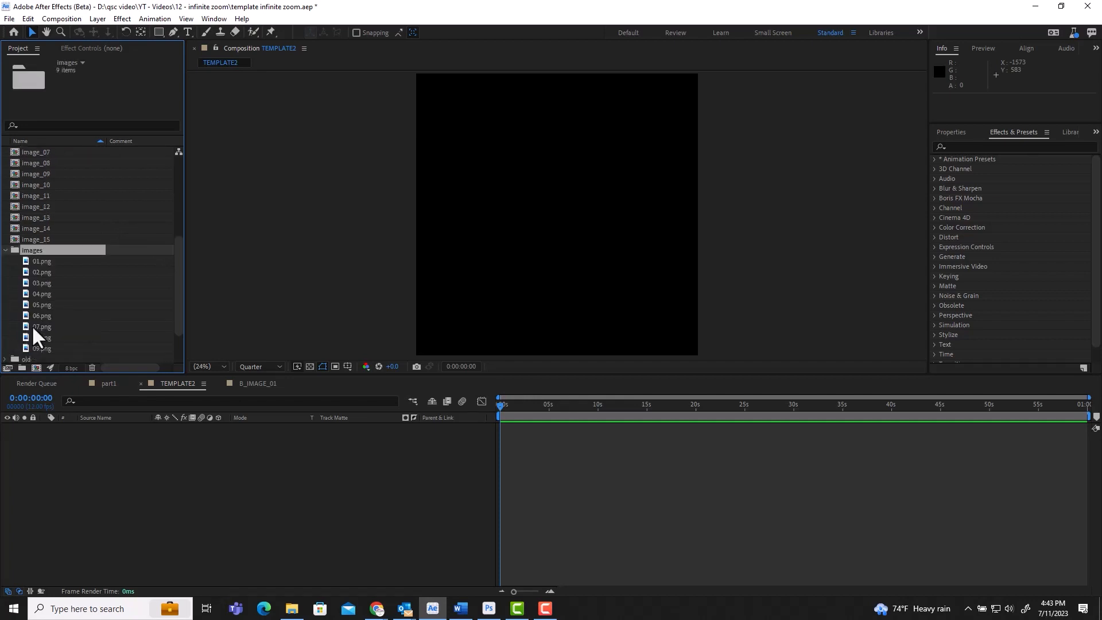
Add 09.png from the images folder as a layer in the TEMPLATE2 composition.
left_click(41, 349)
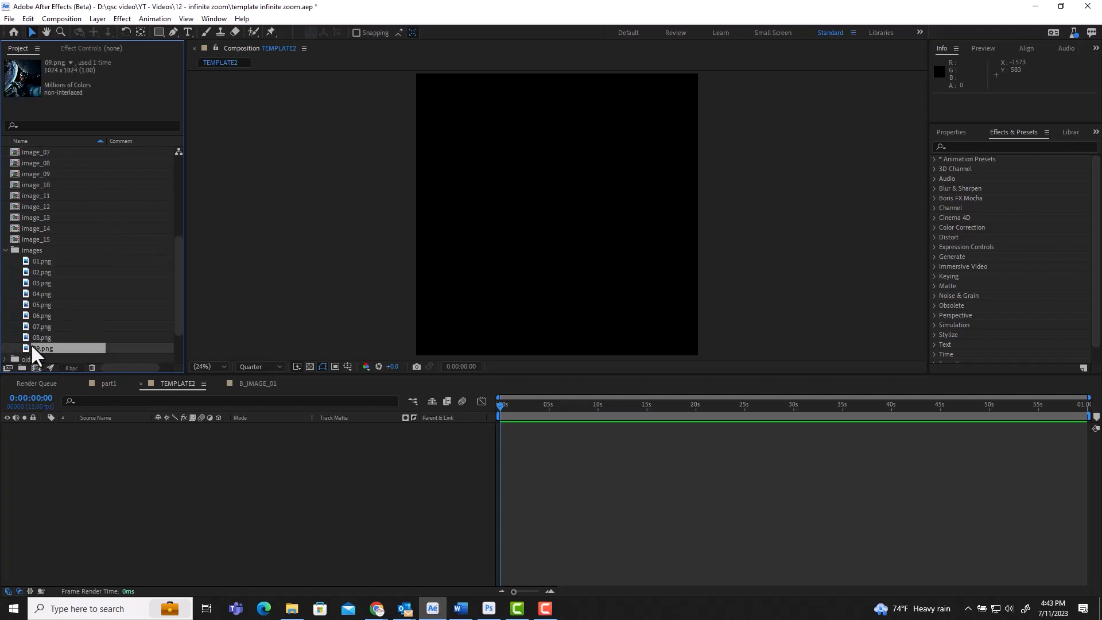
left_click_drag(29, 343, 43, 481)
left_click(45, 484)
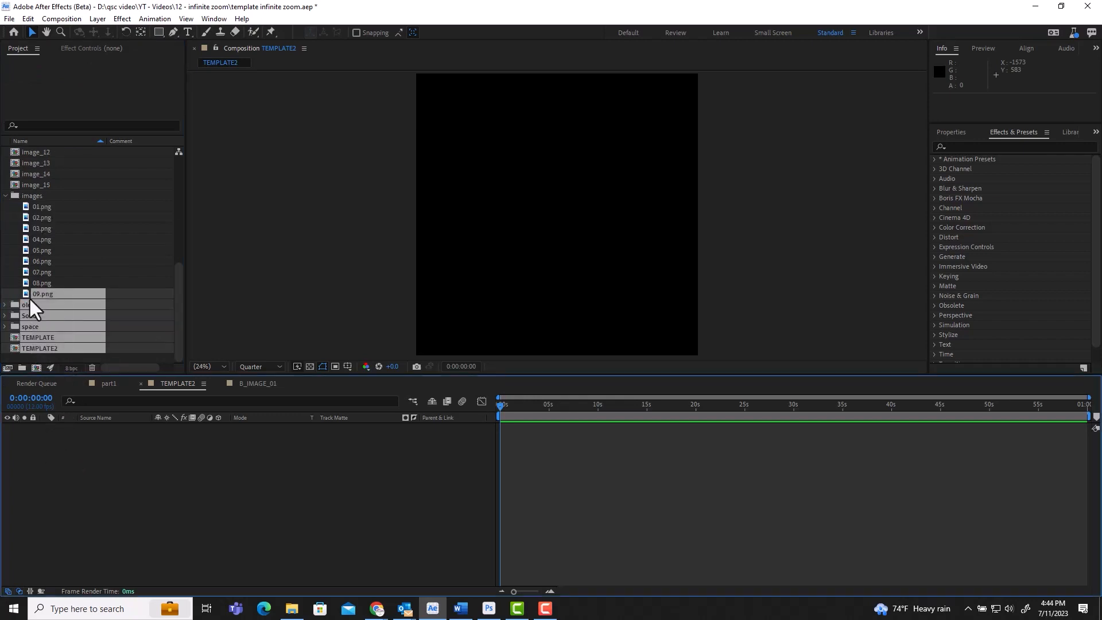
left_click(29, 292)
left_click(23, 293)
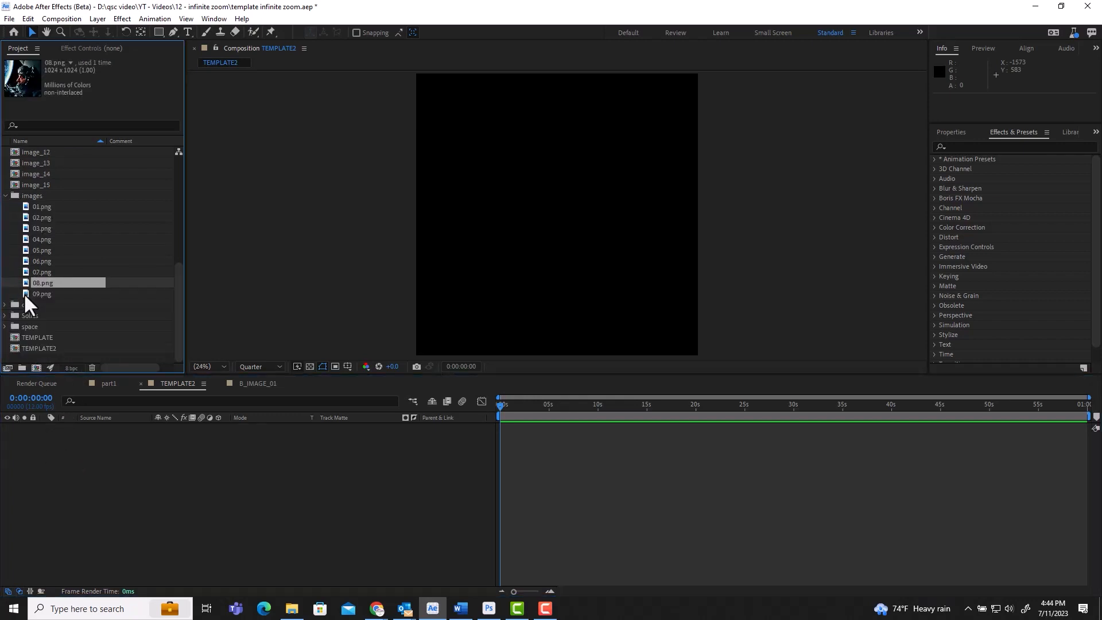
left_click_drag(27, 292, 98, 450)
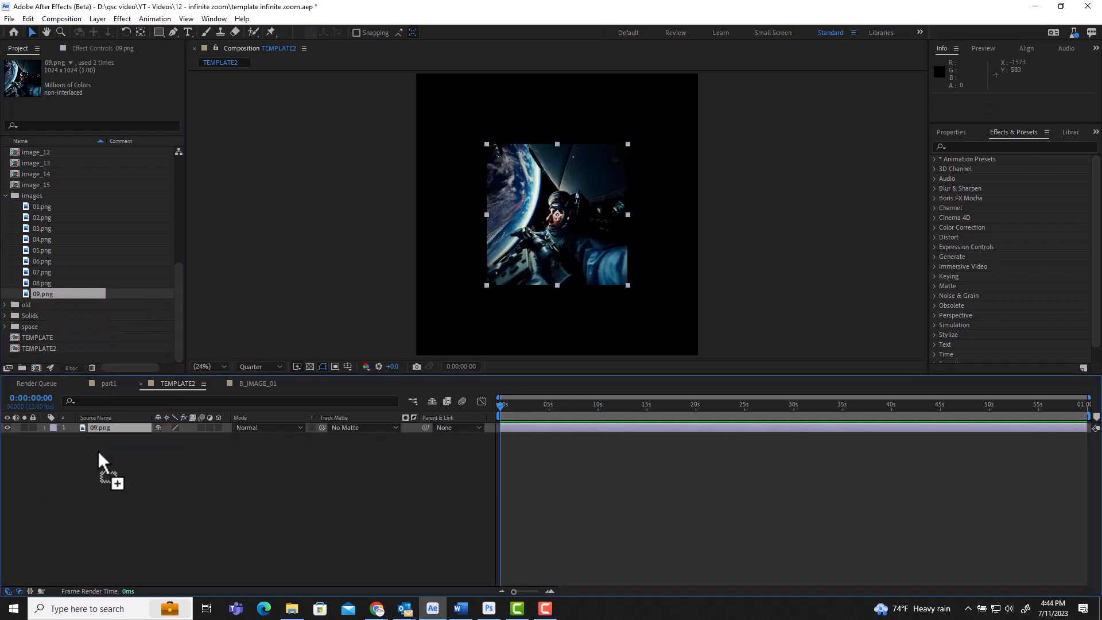
right_click(115, 426)
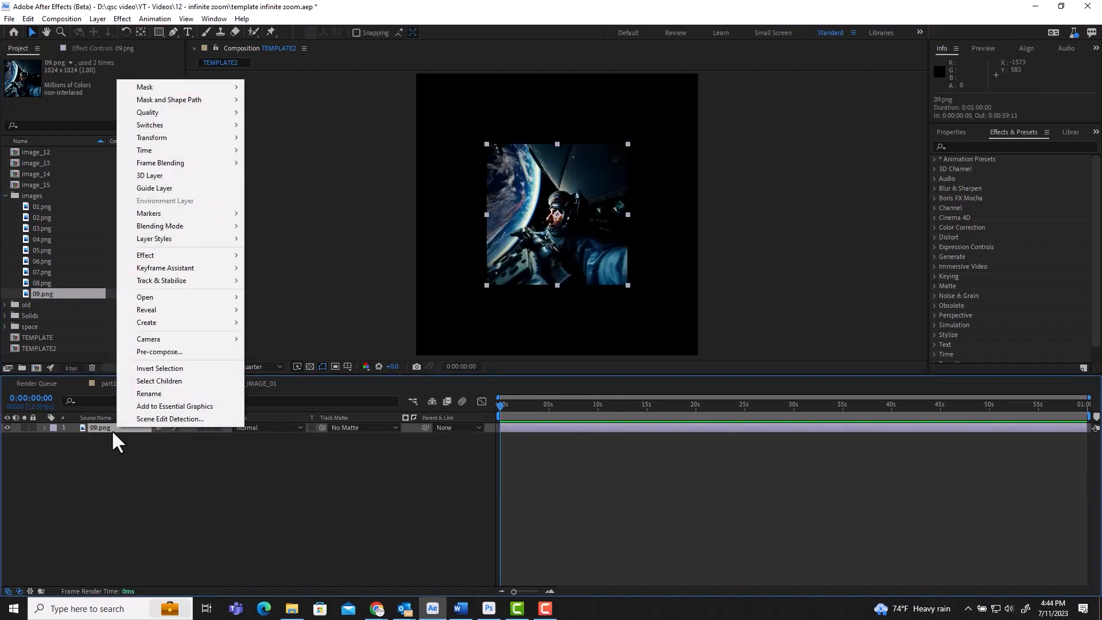
left_click(152, 352)
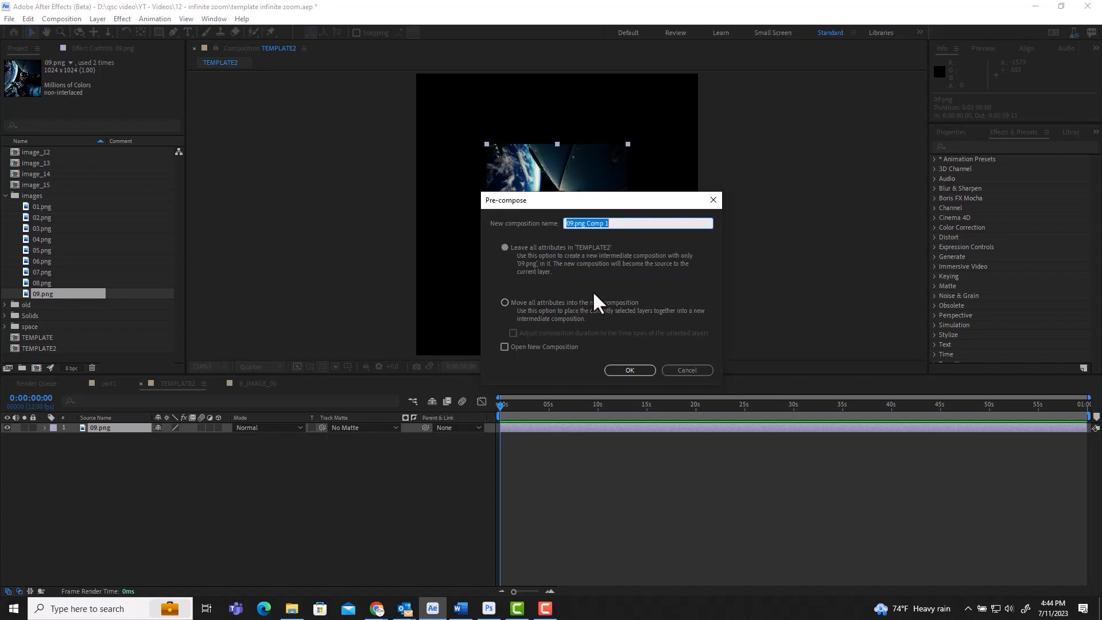
left_click(703, 372)
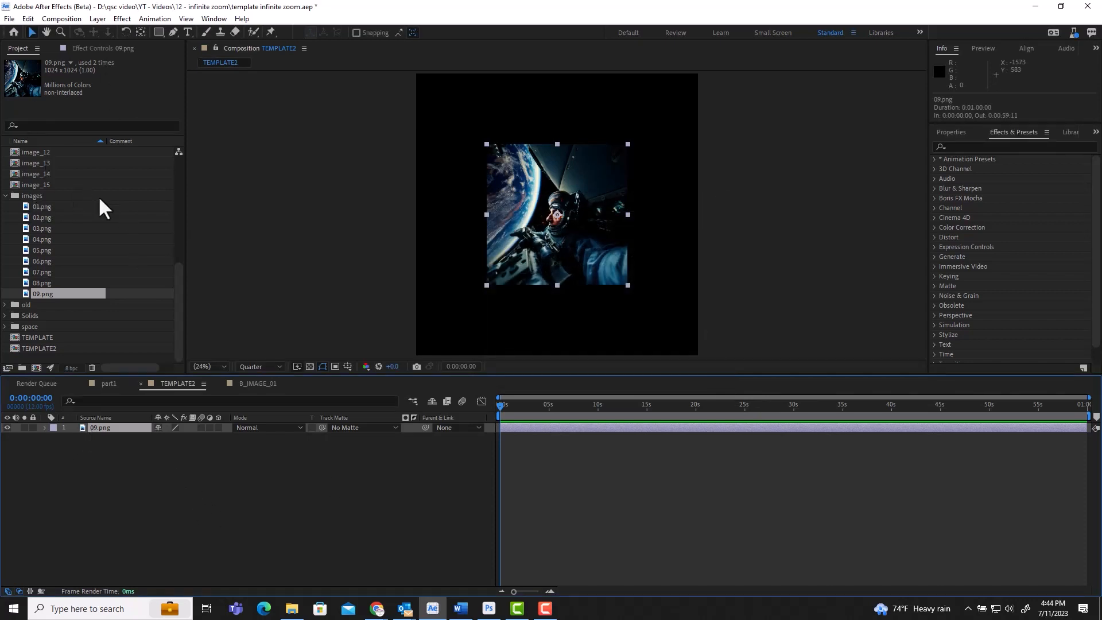
Delete the 09.png layer from the TEMPLATE2 composition.
left_click_drag(174, 290, 175, 320)
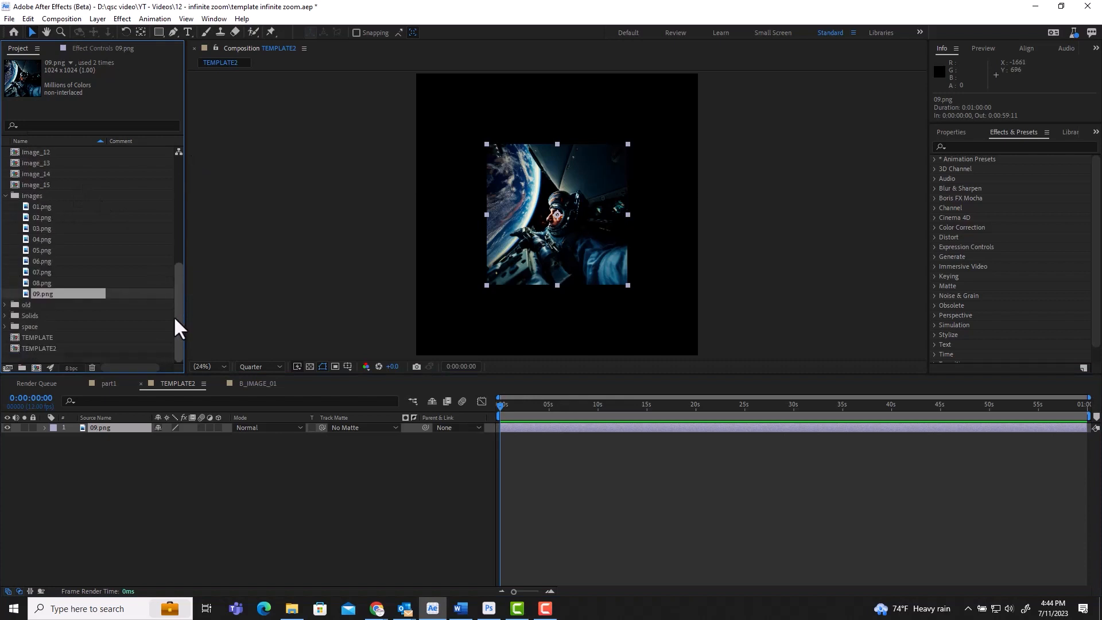
left_click(91, 429)
key("Delete")
Add the compositions B_IMAGE_01 through B_IMAGE_09 together as layers in TEMPLATE2, with B_IMAGE_01 on top.
scroll(52, 184, "up", 7)
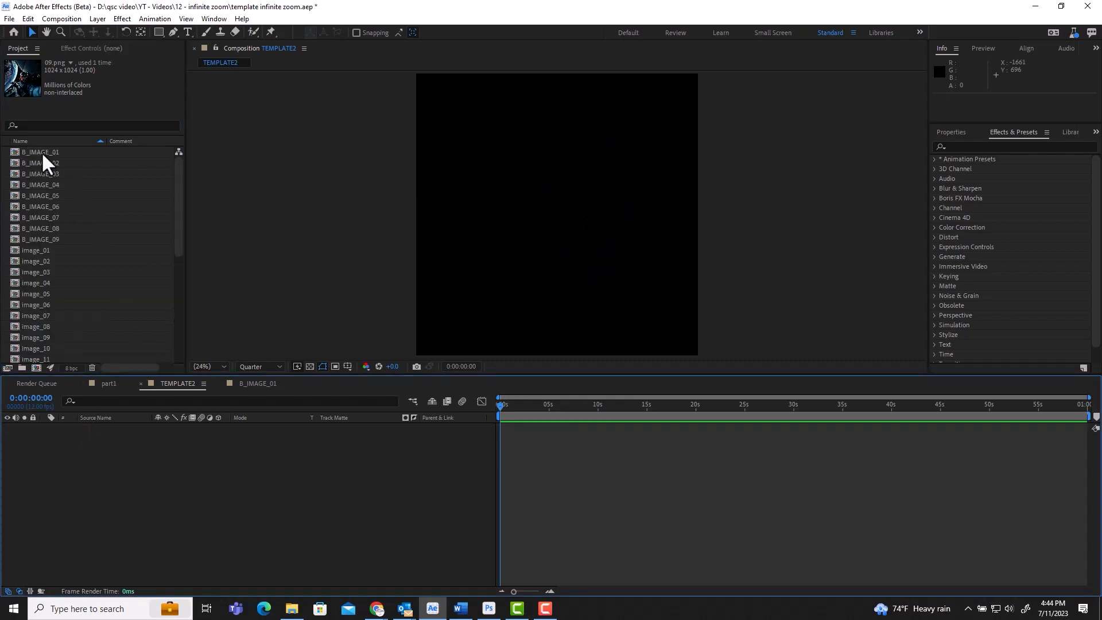
left_click(41, 151)
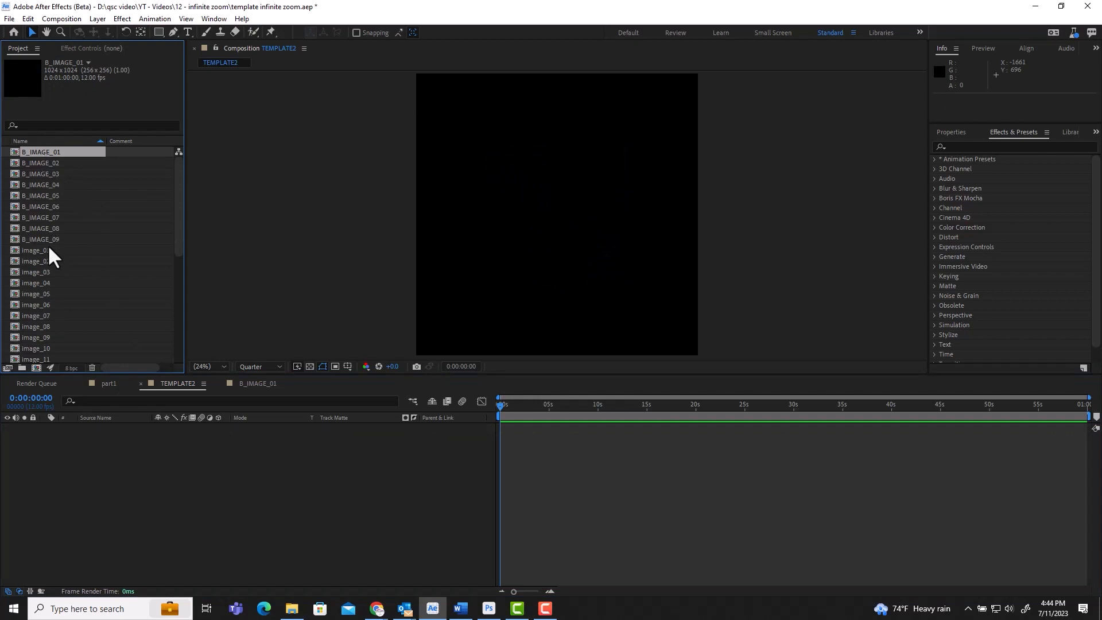
left_click(44, 239, "shift")
left_click_drag(44, 238, 129, 532)
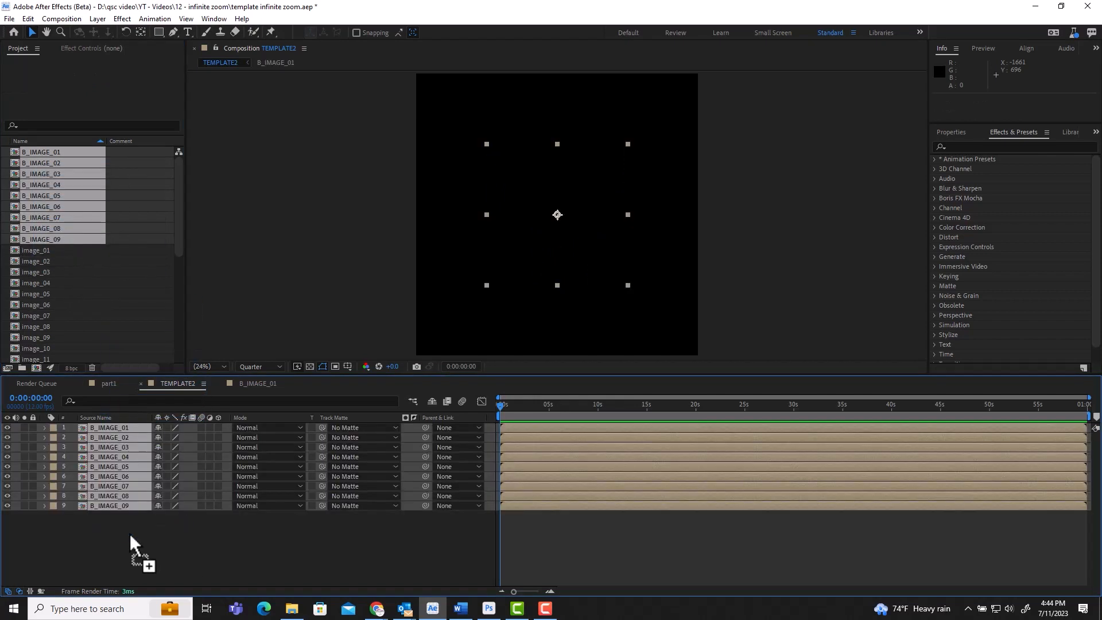
left_click(203, 557)
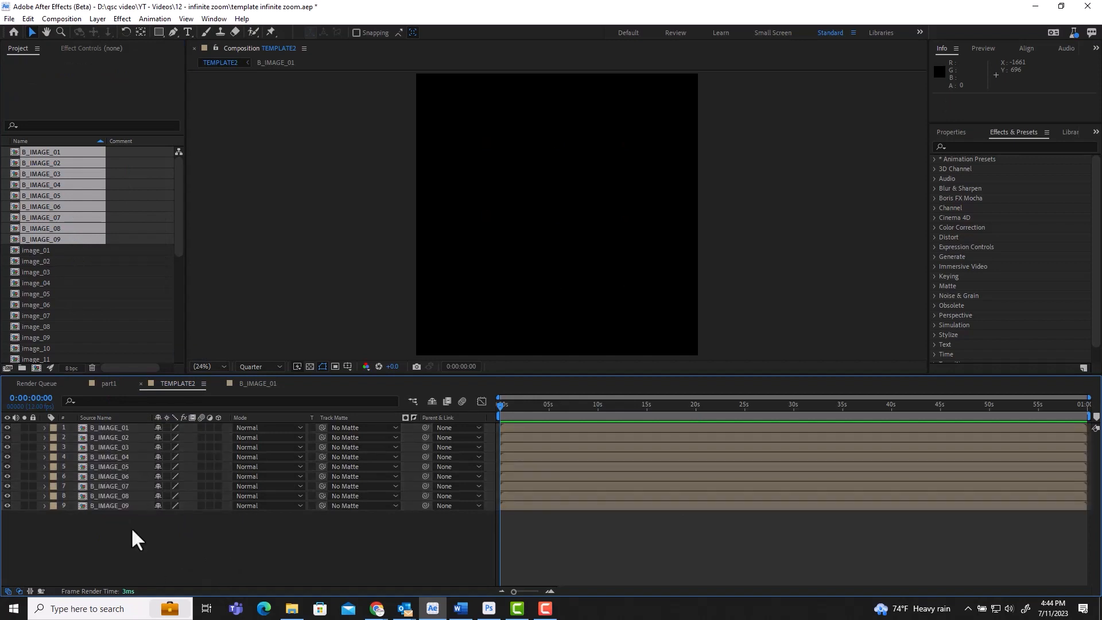
left_click(81, 427)
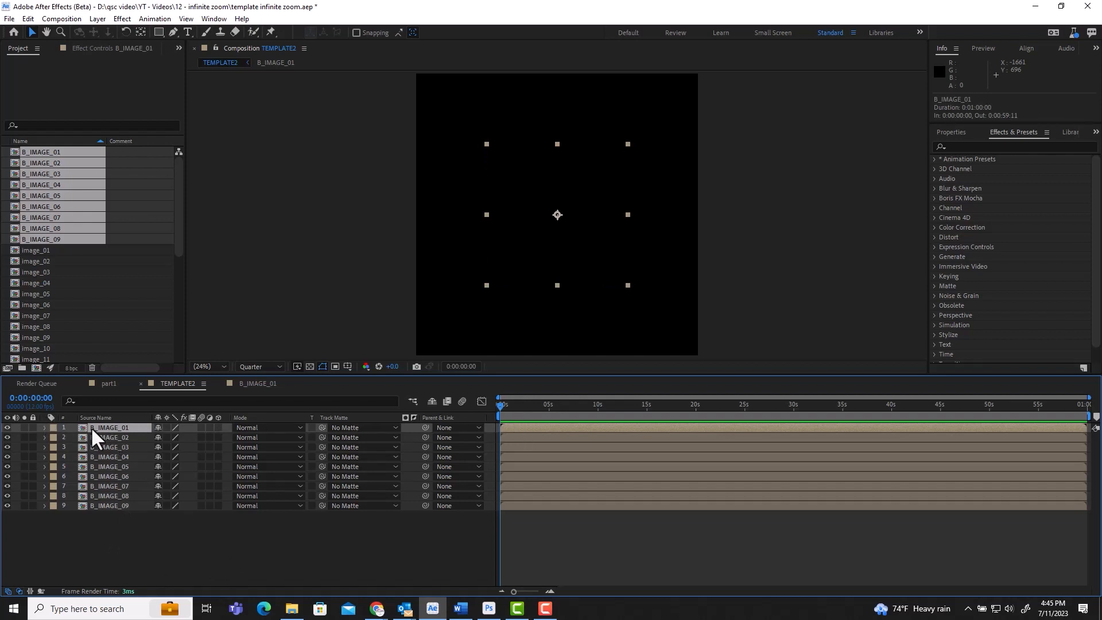
left_click(81, 506)
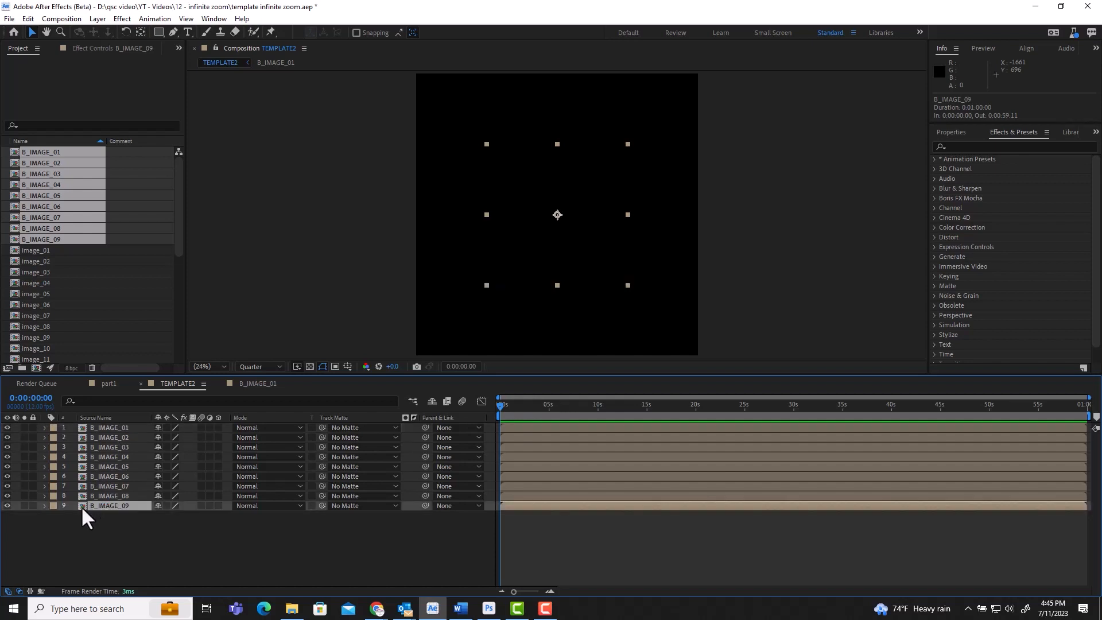
Open the nested B_IMAGE_01 composition and add 01.png from the images folder as its layer.
left_click(84, 427)
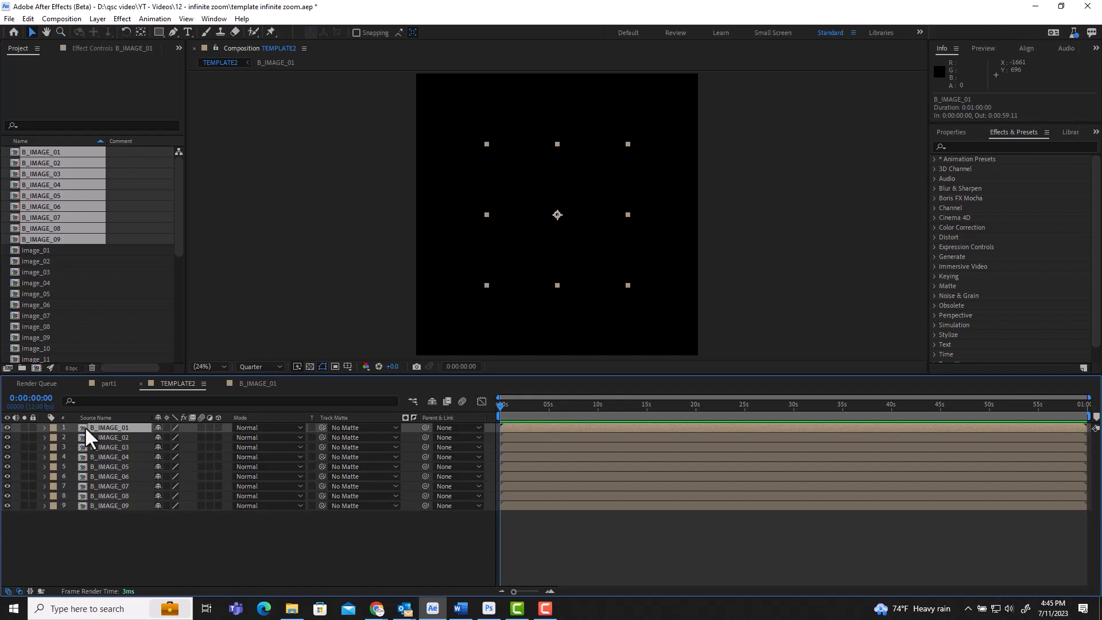
scroll(92, 253, "down", 2)
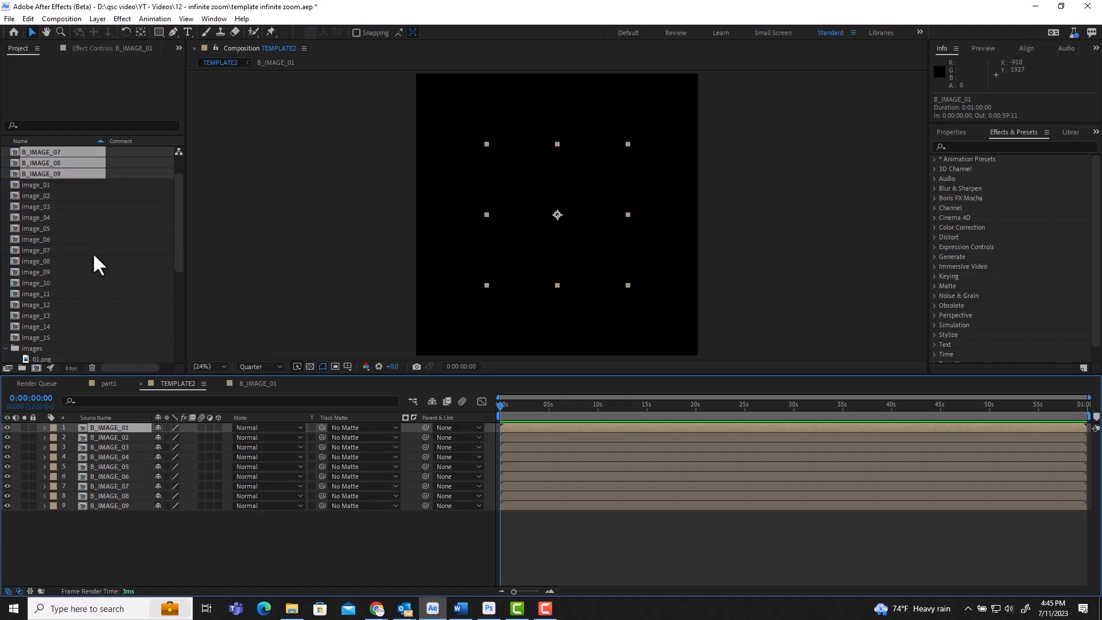
scroll(91, 253, "down", 3)
left_click(31, 260)
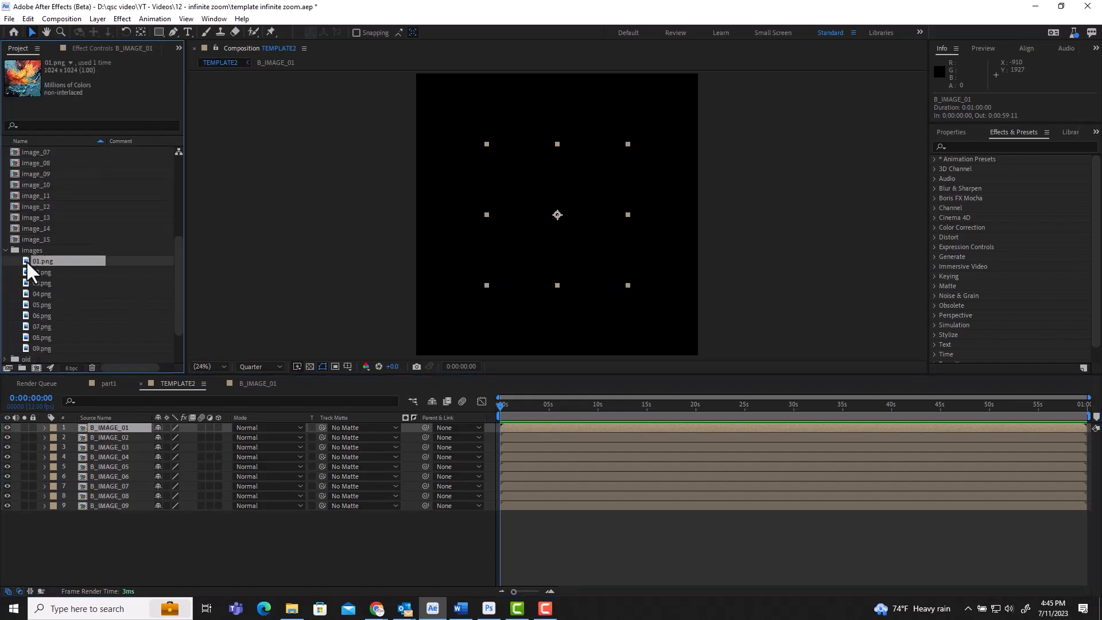
left_click_drag(26, 261, 84, 430)
double_click(85, 427)
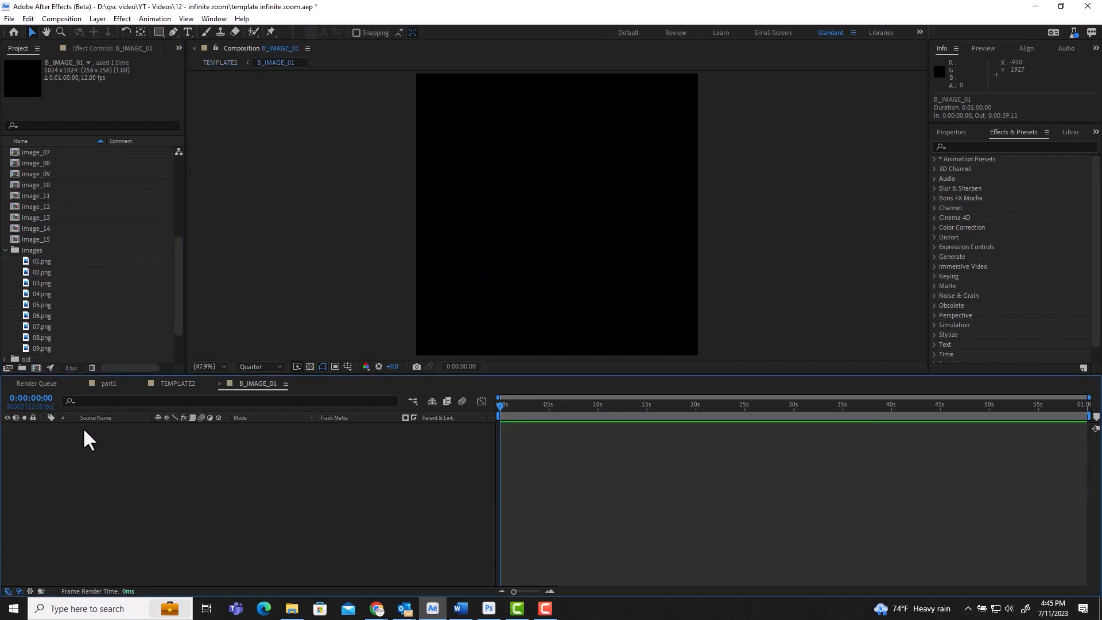
left_click(28, 261)
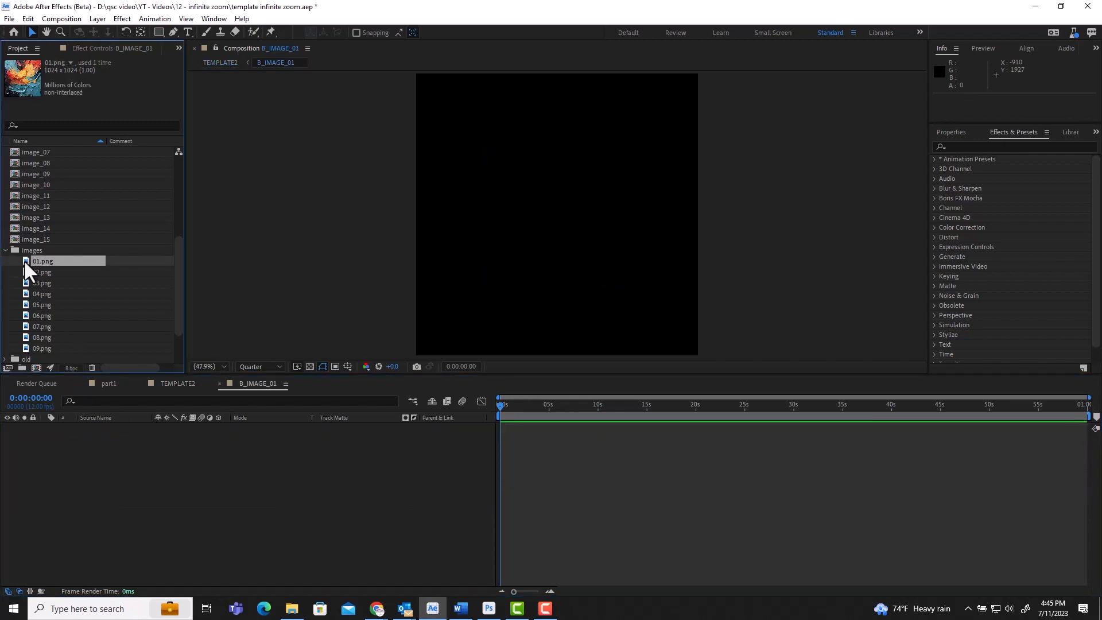
left_click_drag(24, 260, 124, 446)
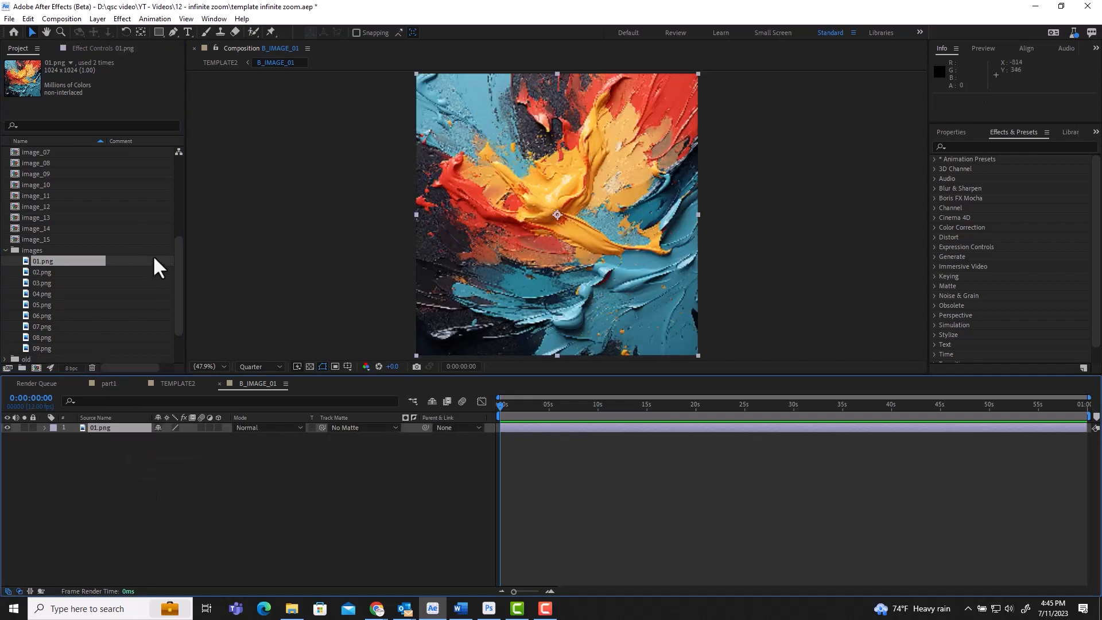
Check the composition settings of B_IMAGE_01, including its size, frame rate and duration.
scroll(121, 241, "up", 5)
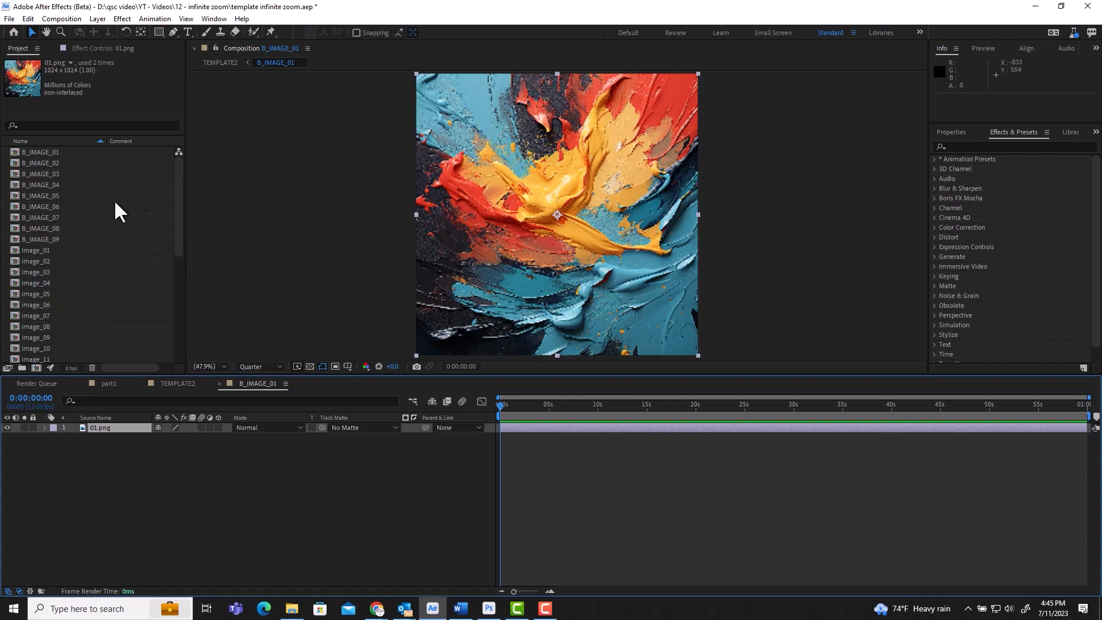
left_click(40, 150)
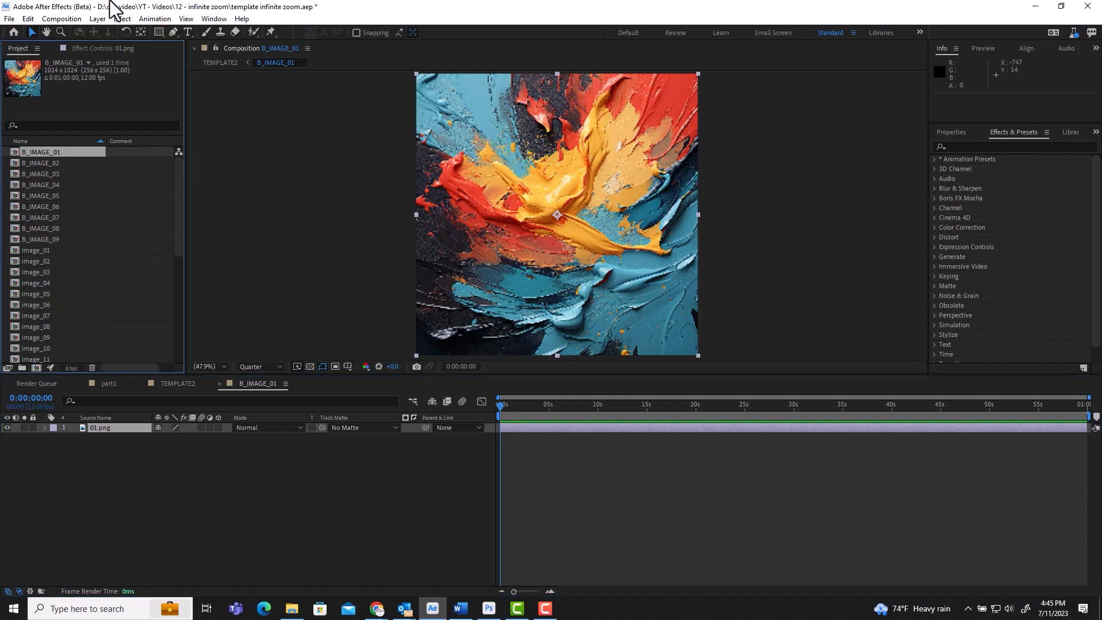
left_click(67, 17)
left_click(77, 50)
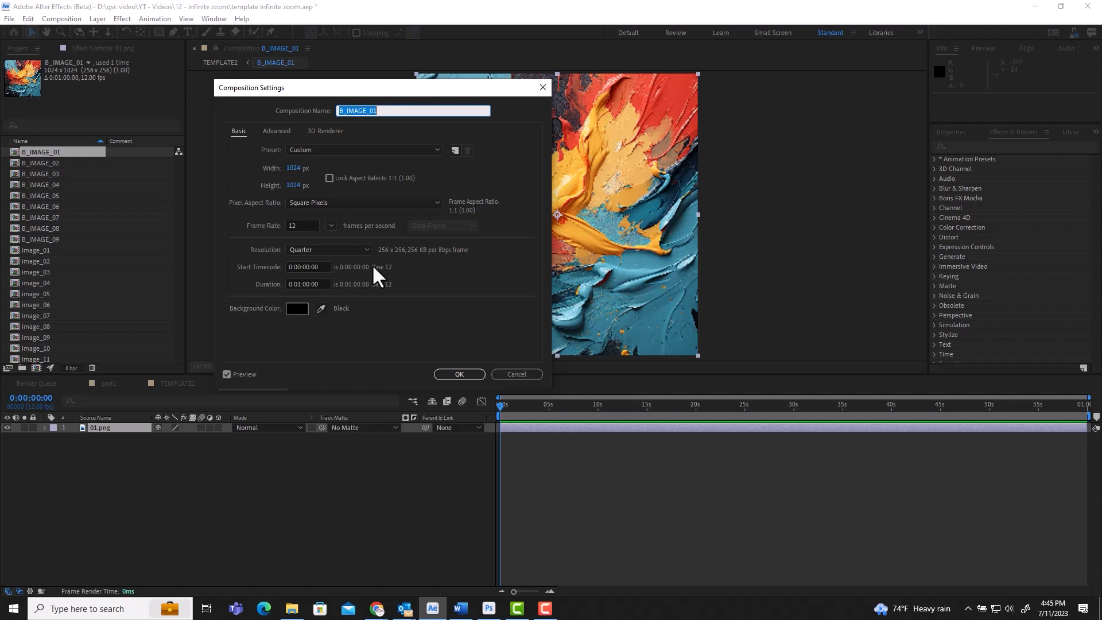
mouse_move(433, 607)
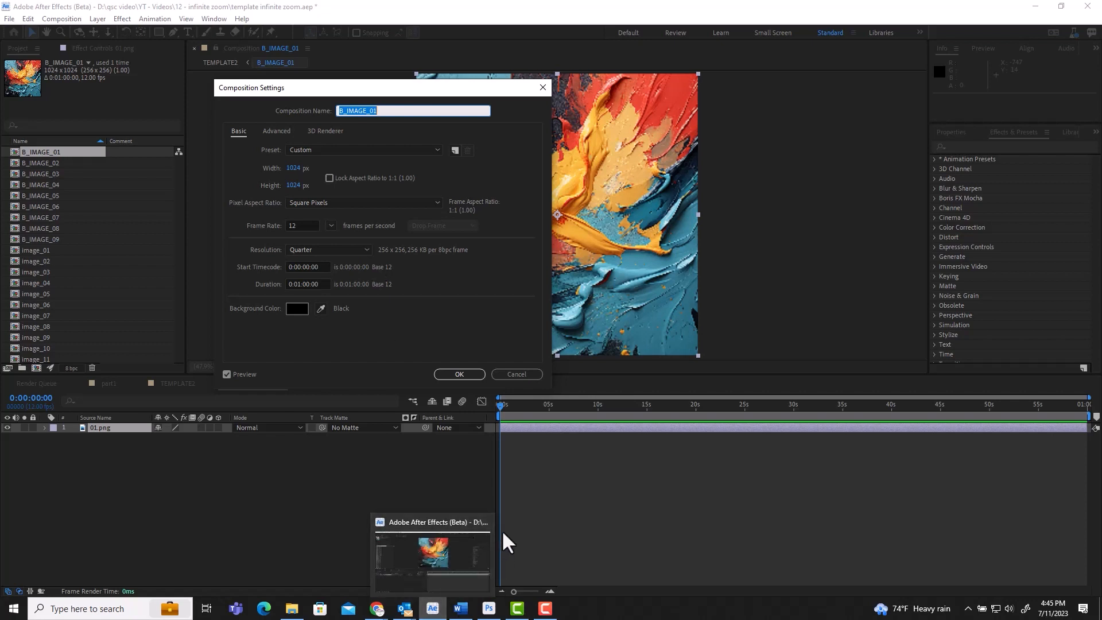
left_click(460, 374)
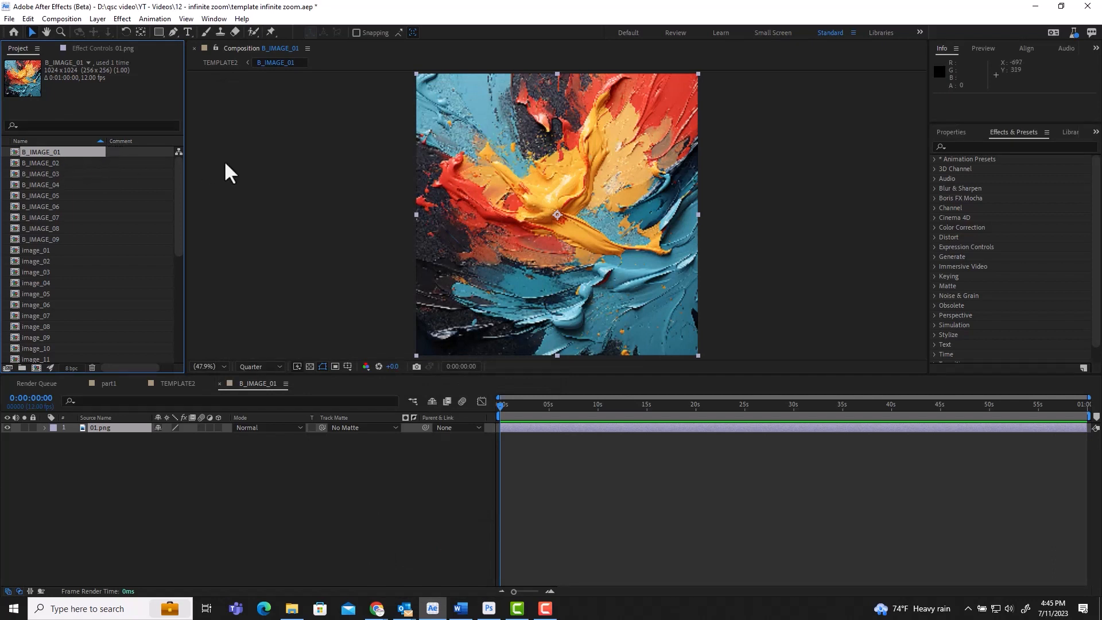
Close B_IMAGE_01, open the nested B_IMAGE_02 composition from TEMPLATE2 and add 02.png from the images folder as its layer.
left_click(219, 384)
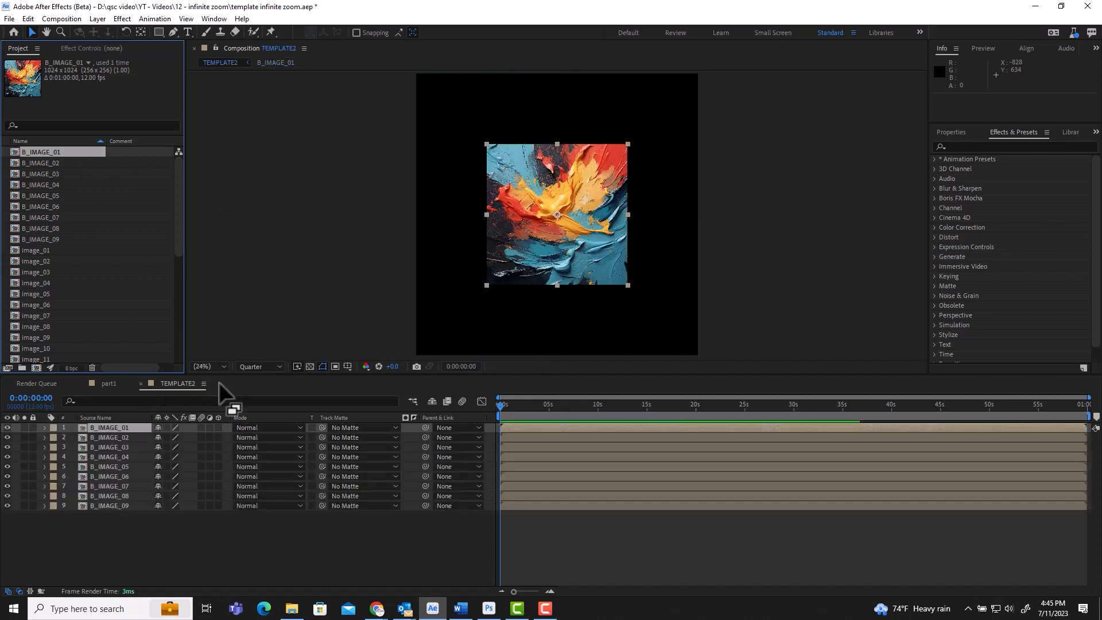
left_click(240, 555)
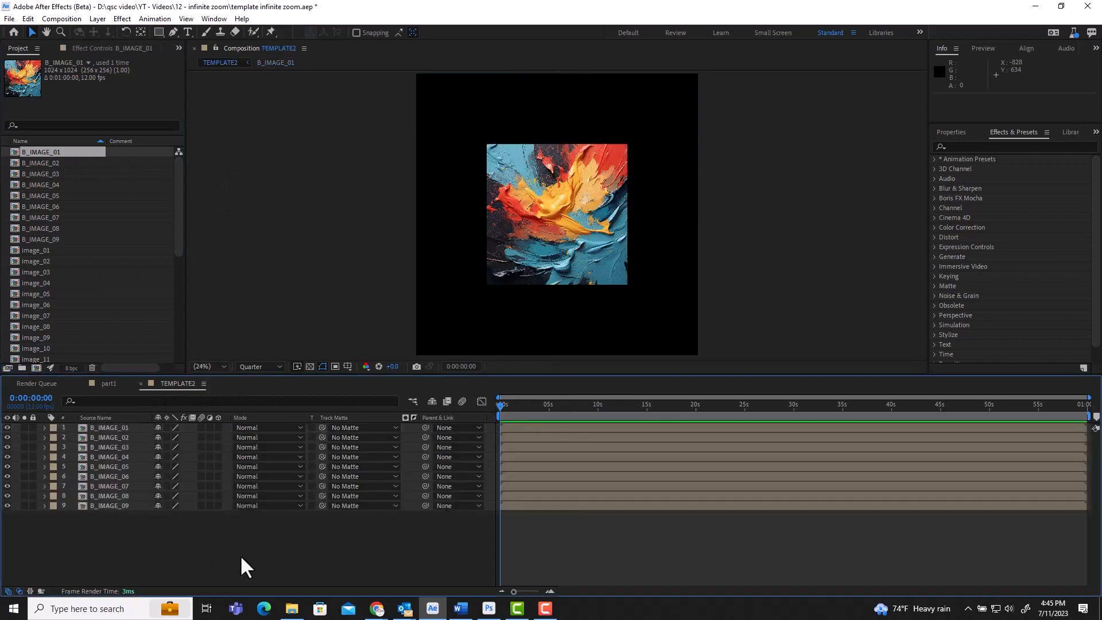
double_click(77, 436)
scroll(80, 201, "down", 5)
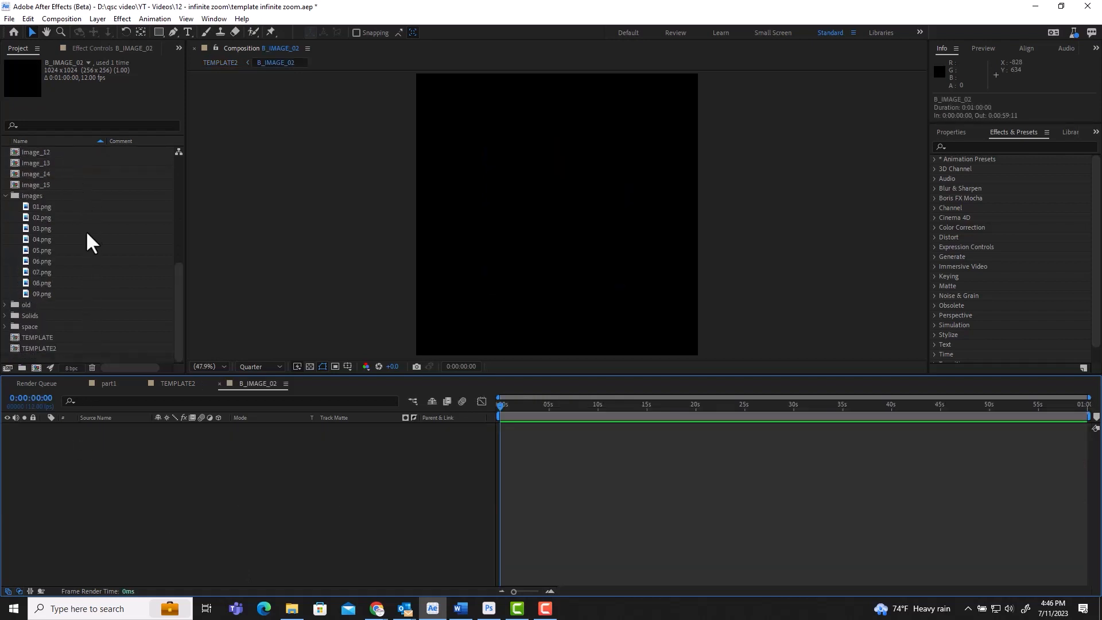
left_click(25, 217)
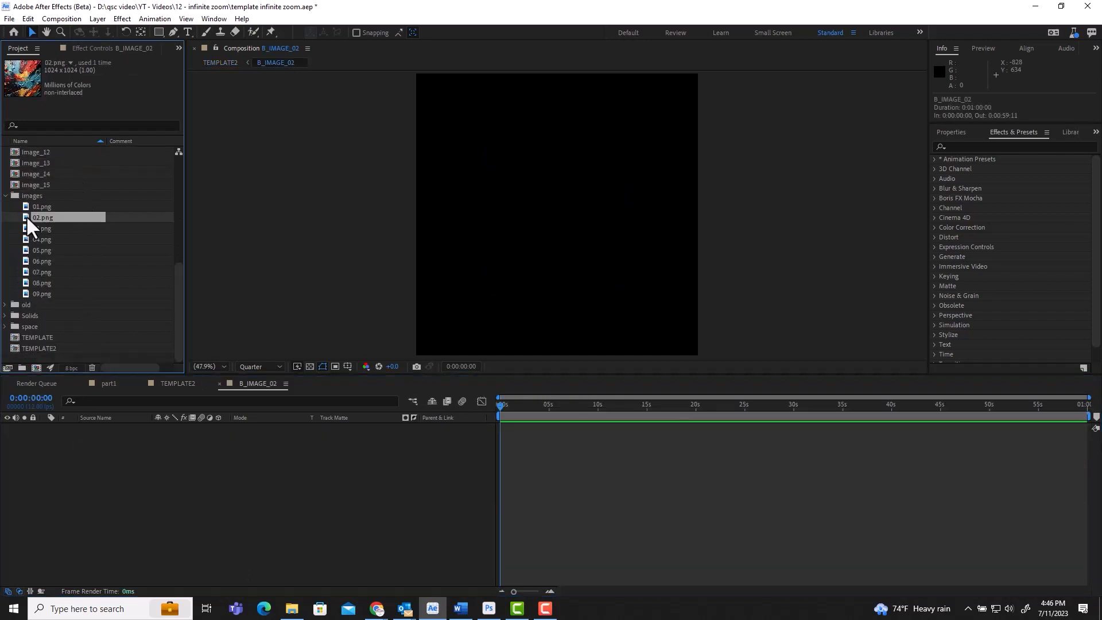
left_click_drag(27, 217, 115, 461)
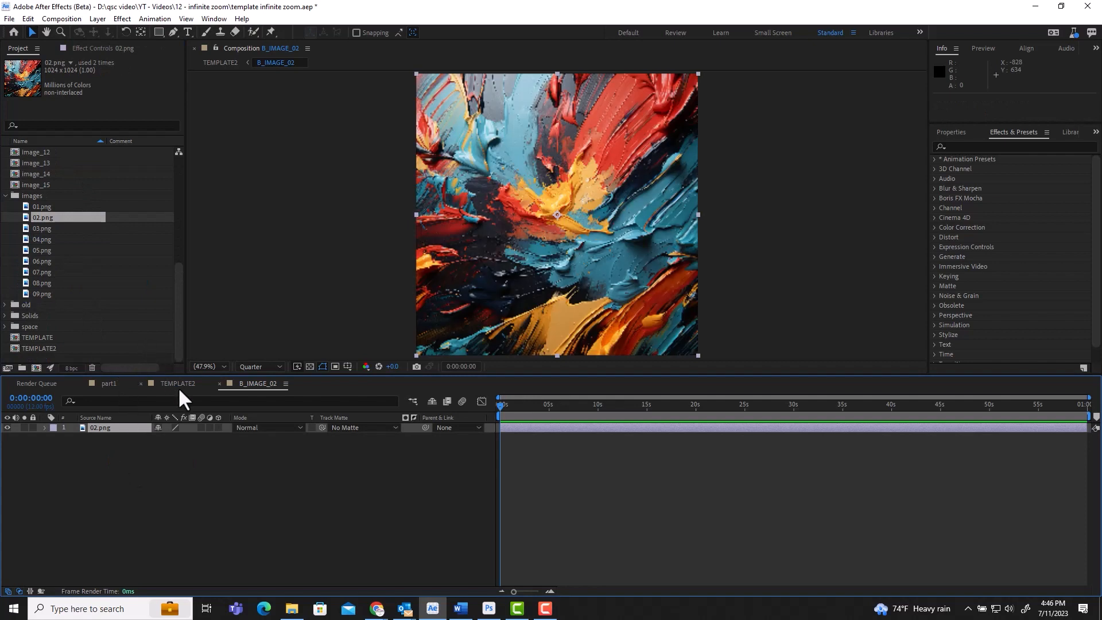
Add 03.png to the nested B_IMAGE_03 composition and 04.png to B_IMAGE_04, closing each finished composition to return to TEMPLATE2.
left_click(220, 384)
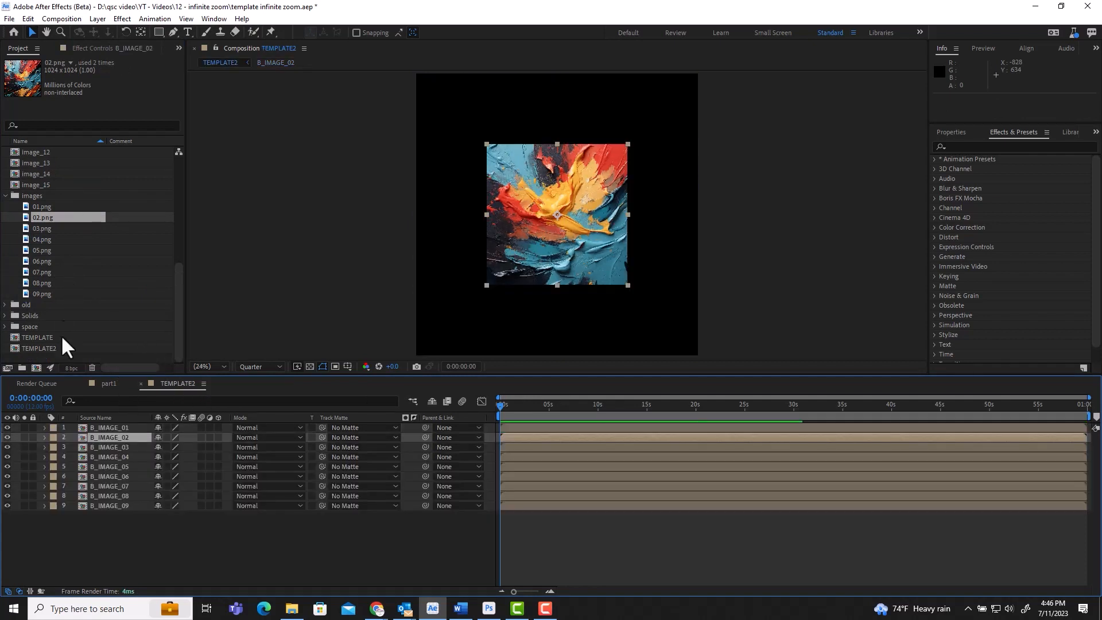
double_click(82, 448)
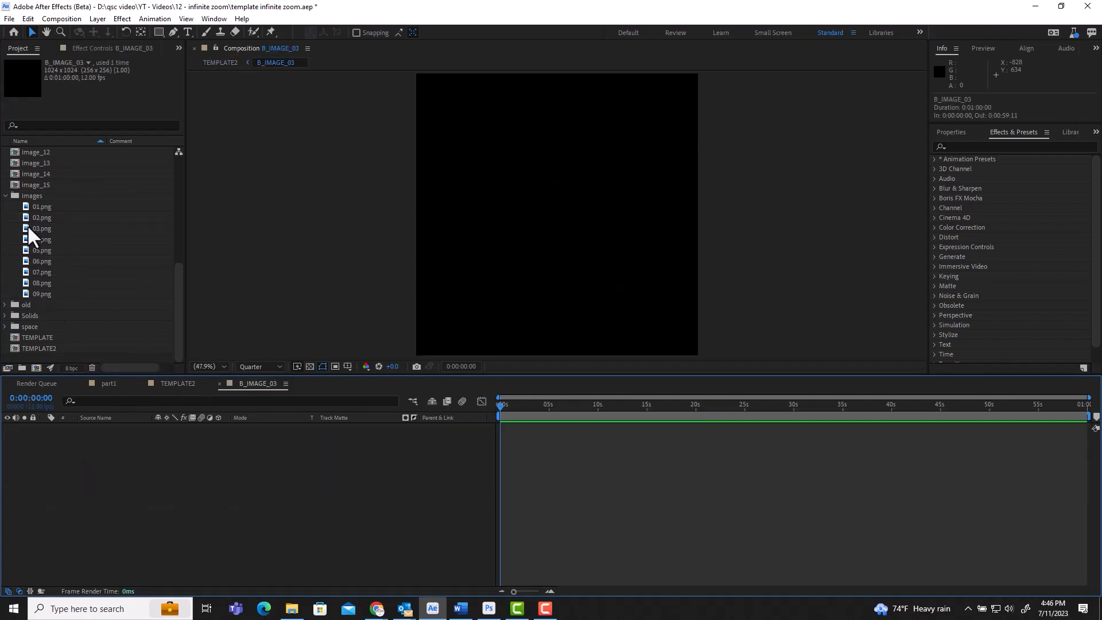
left_click_drag(28, 227, 168, 456)
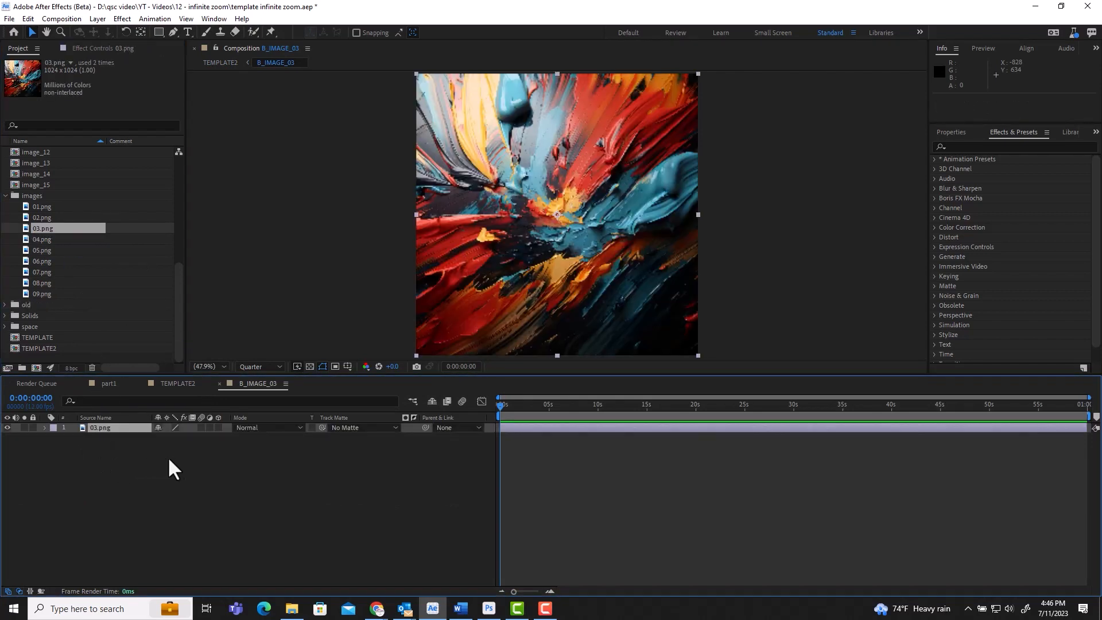
left_click(219, 384)
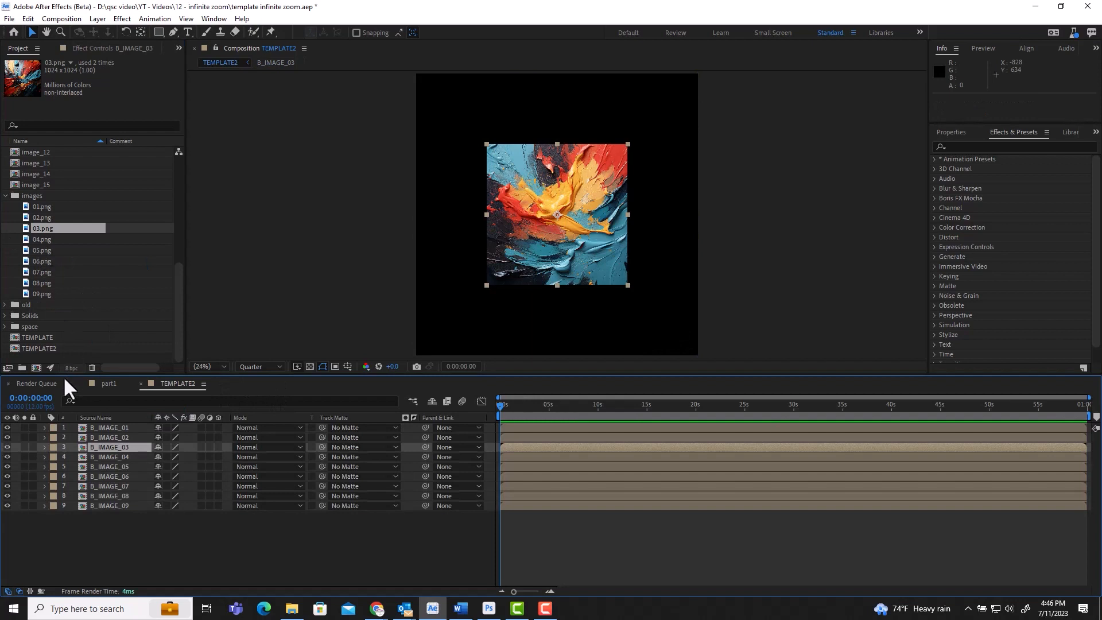
left_click(82, 457)
double_click(82, 456)
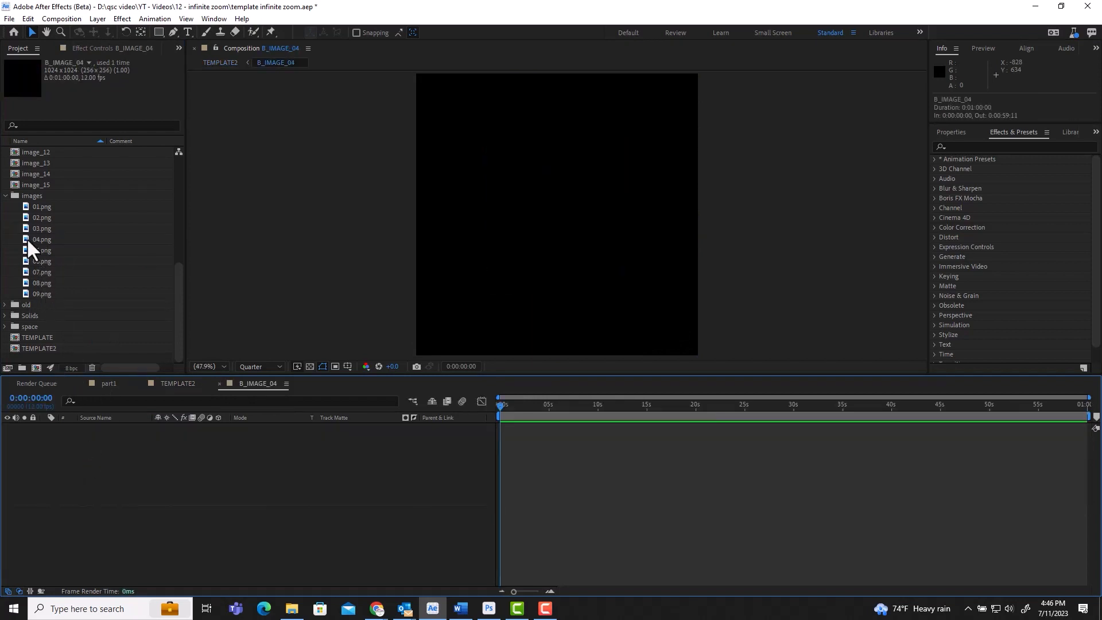
left_click_drag(27, 239, 105, 446)
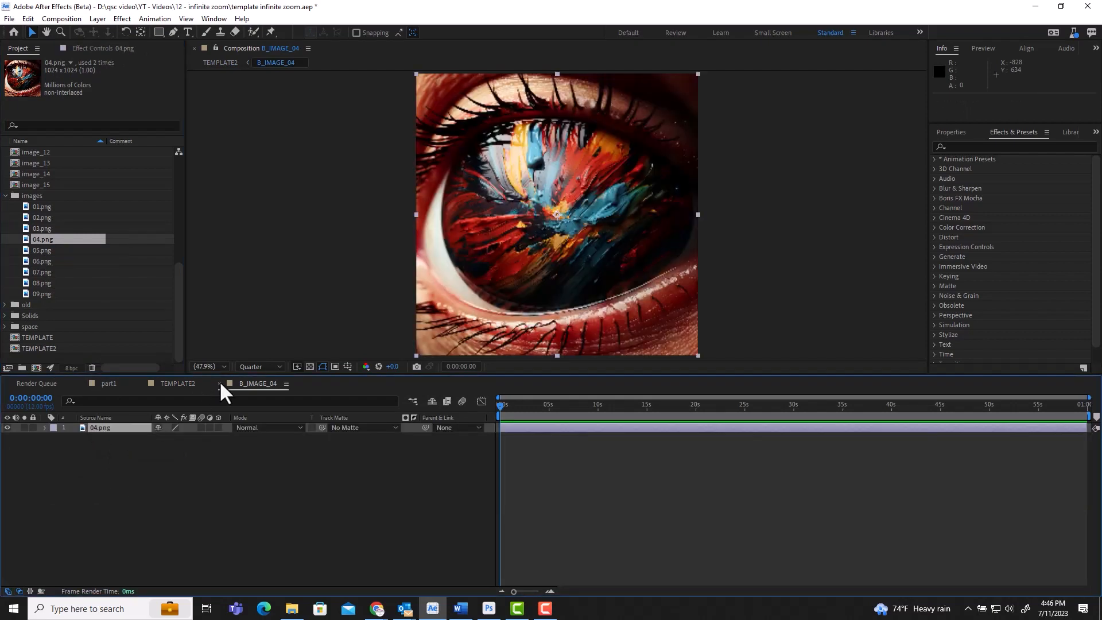
Add 05.png to the nested B_IMAGE_05 composition and 06.png to B_IMAGE_06, opening each from TEMPLATE2.
left_click(219, 382)
double_click(82, 466)
left_click_drag(30, 250, 107, 445)
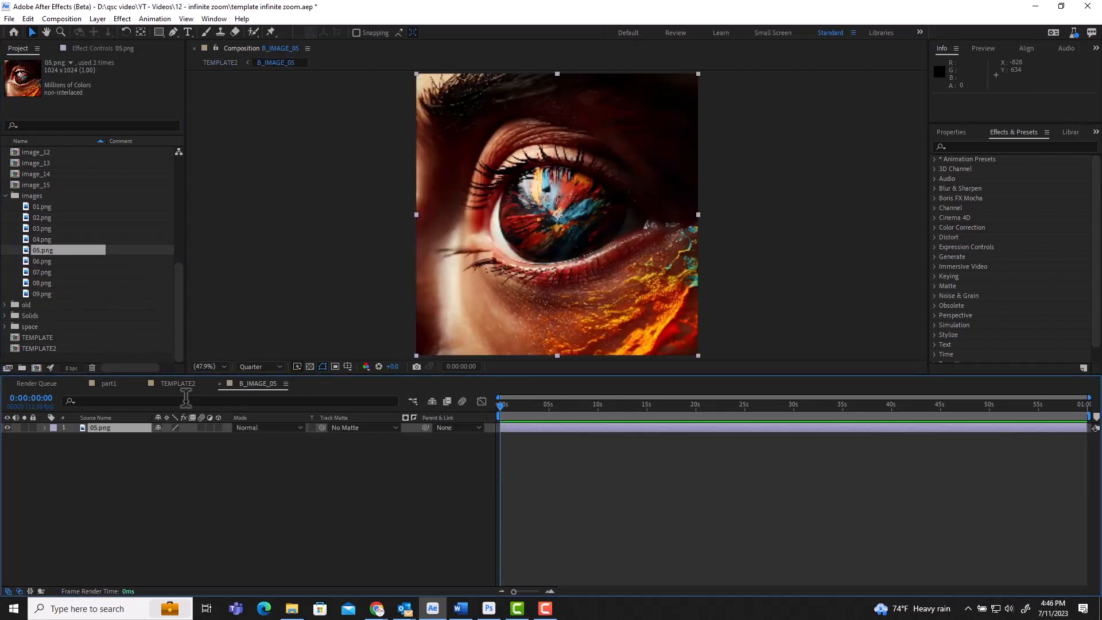
left_click(220, 384)
double_click(81, 476)
left_click_drag(29, 261, 106, 448)
Fill the nested B_IMAGE_07 and B_IMAGE_08 compositions with 07.png and 08.png from the images folder.
left_click(219, 384)
double_click(82, 486)
left_click(220, 384)
double_click(82, 495)
left_click_drag(30, 283, 103, 448)
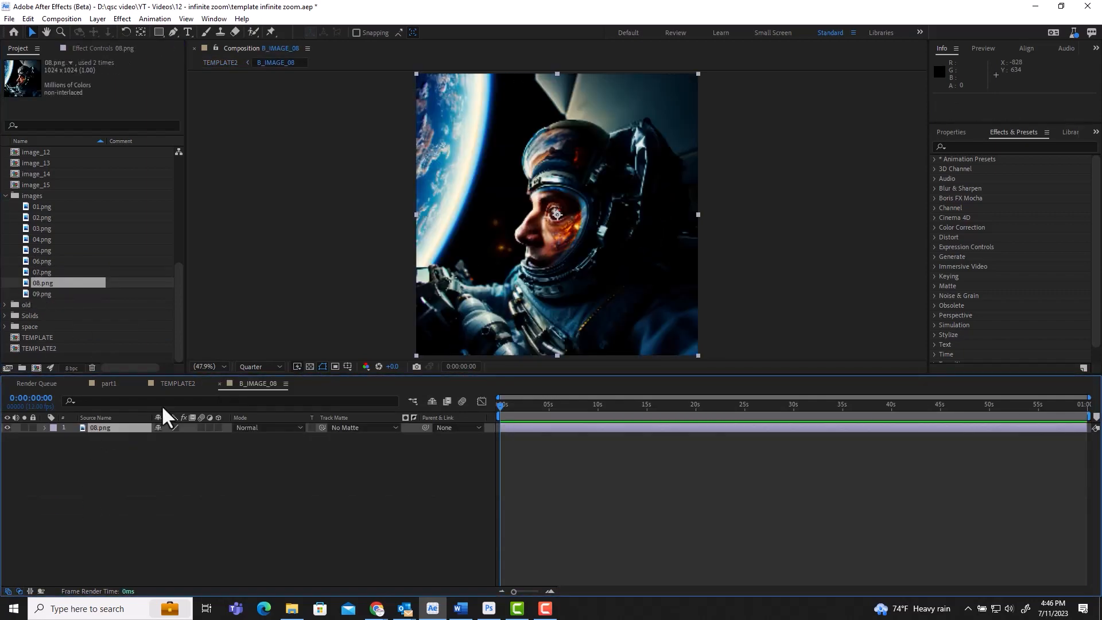
Add 09.png as a layer in the nested B_IMAGE_09 composition and return to TEMPLATE2.
left_click(219, 384)
double_click(82, 507)
left_click_drag(30, 293, 104, 447)
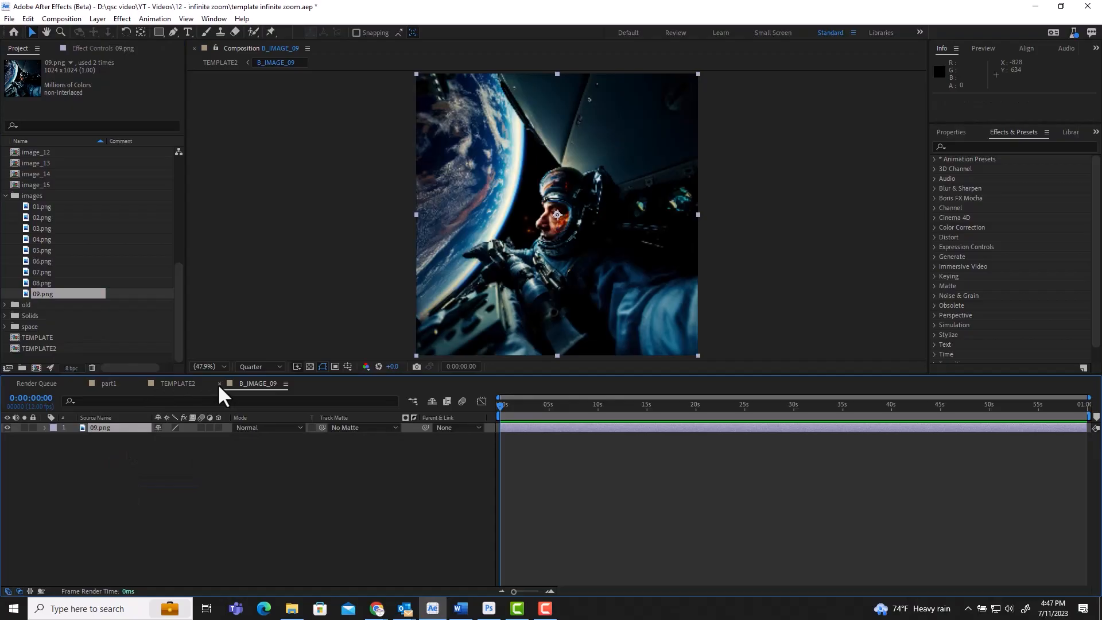
left_click(219, 384)
left_click(120, 544)
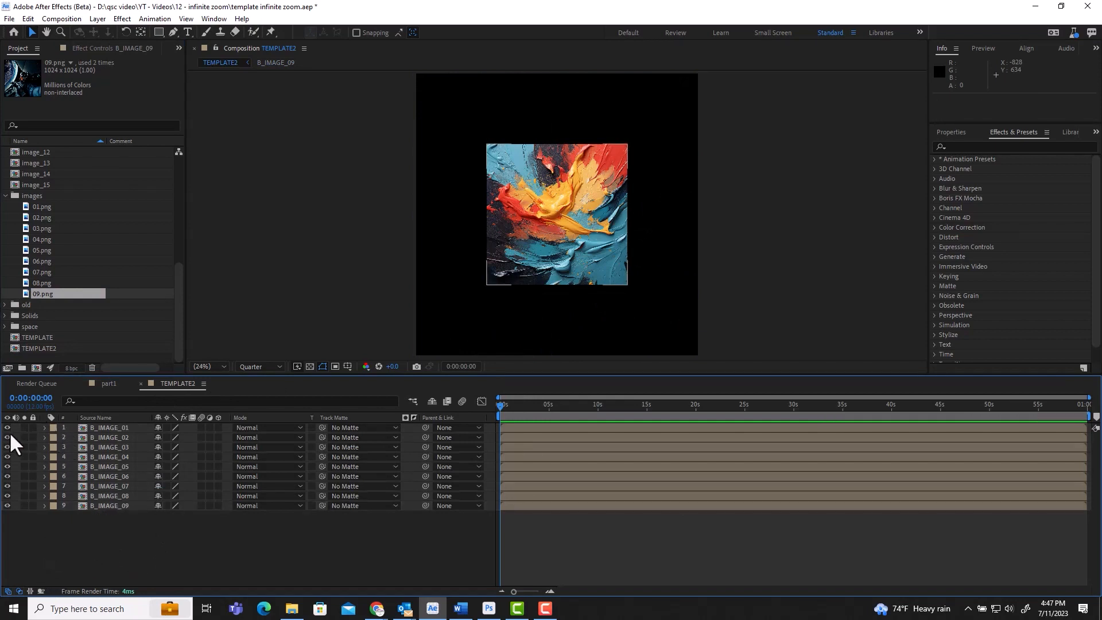
Hide layers B_IMAGE_01 through B_IMAGE_08 in TEMPLATE2 and set the scale of B_IMAGE_09 to 200%.
left_click_drag(7, 486, 7, 496)
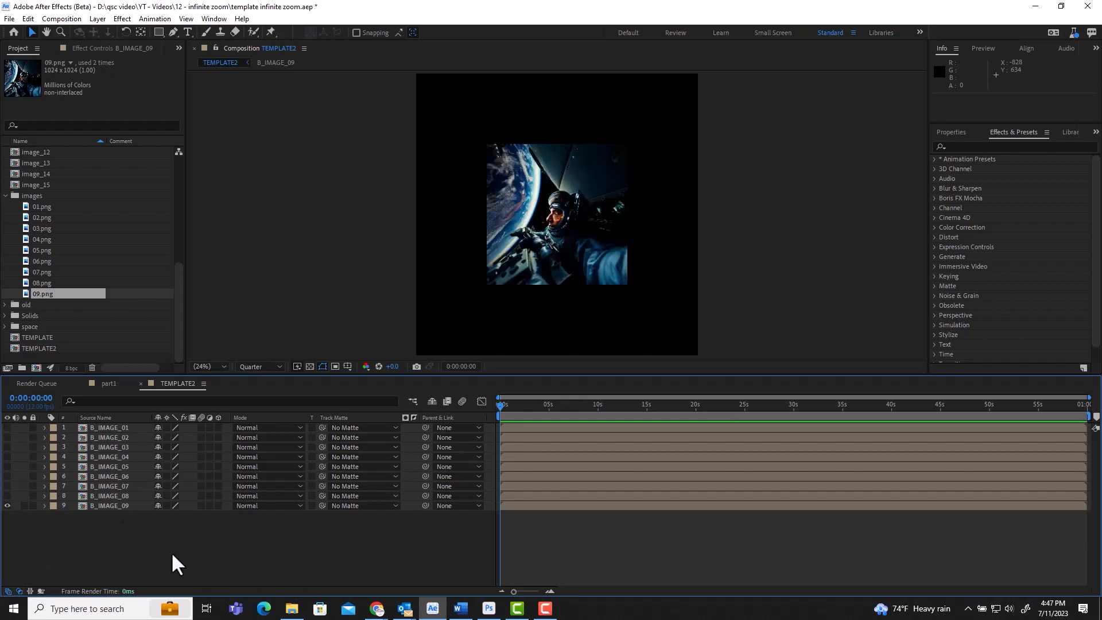
left_click(100, 506)
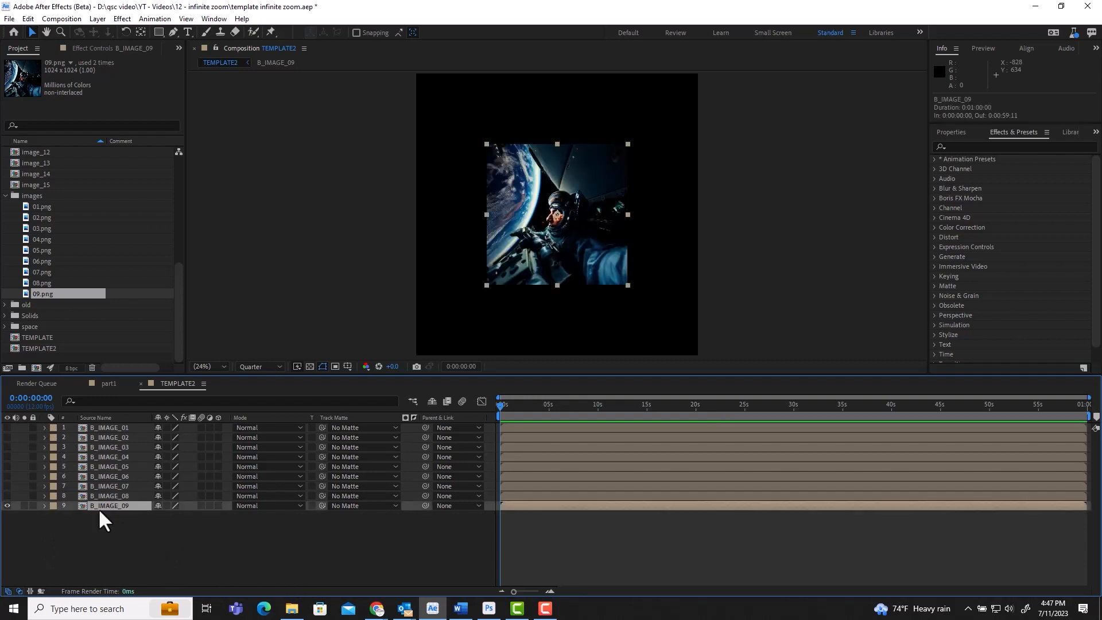
key("s")
left_click(173, 516)
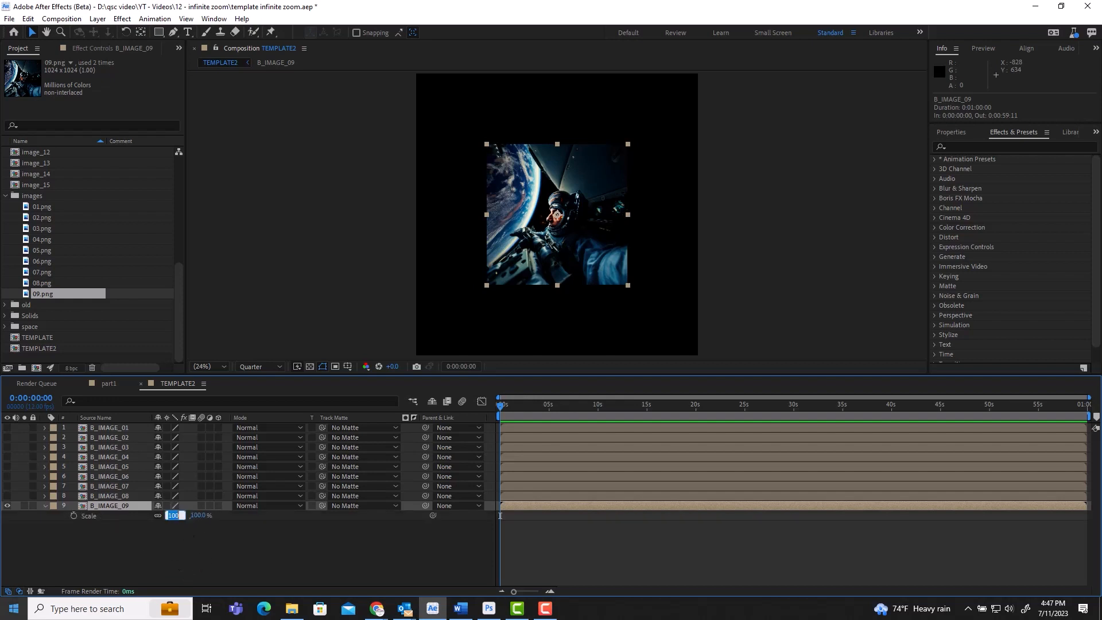
type("200")
key("Return")
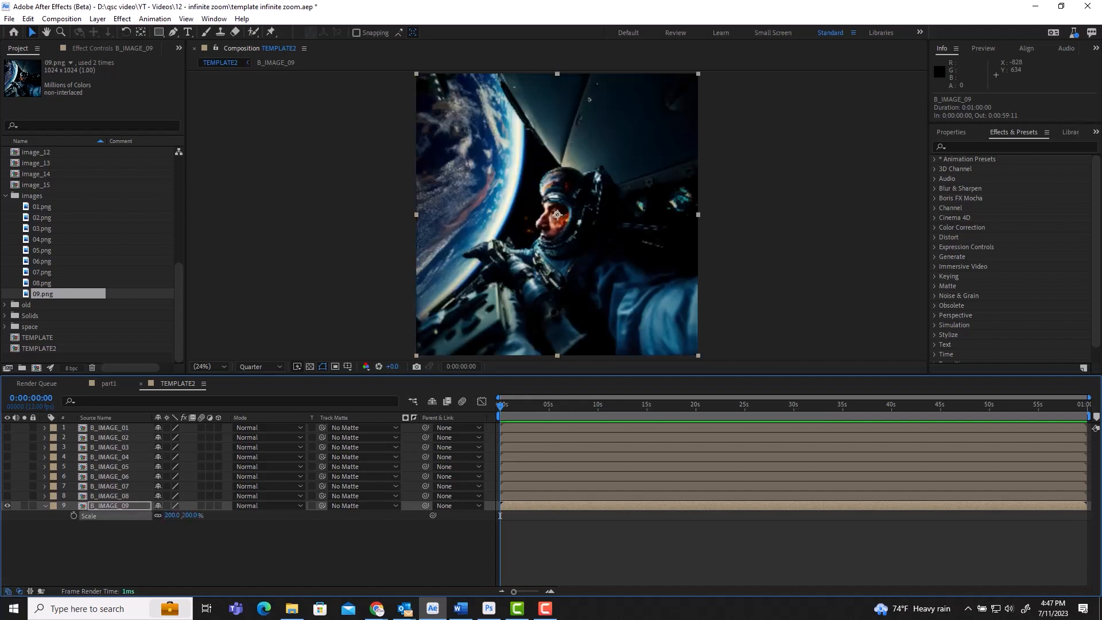
left_click(210, 552)
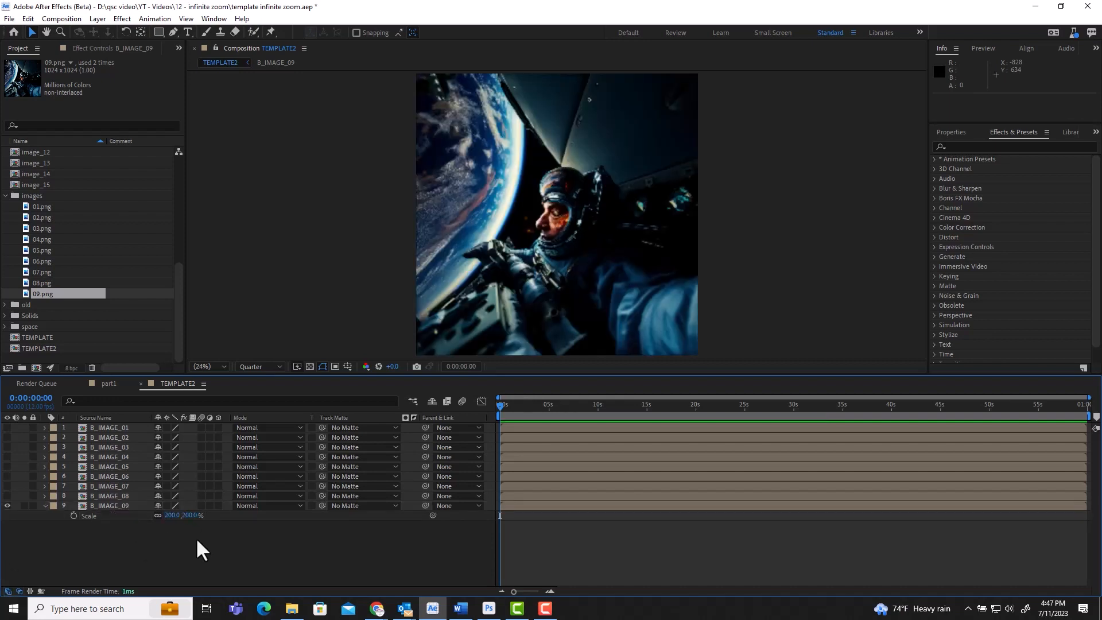
left_click(109, 505)
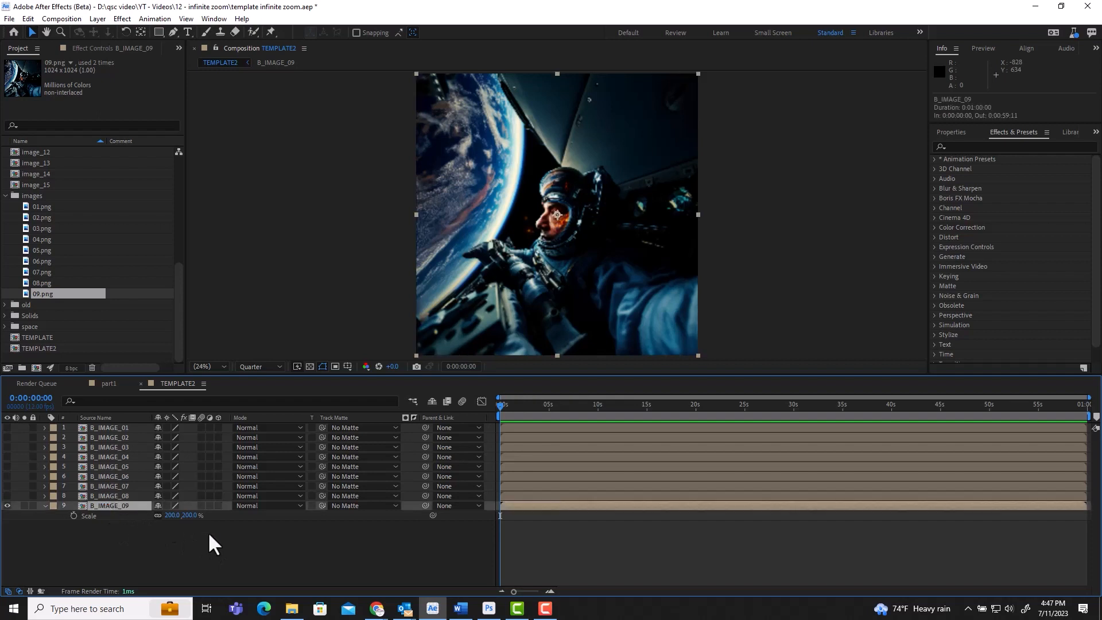
Make the B_IMAGE_08 layer visible over B_IMAGE_09, switching it off and on to compare its edges with the larger image.
left_click(100, 496)
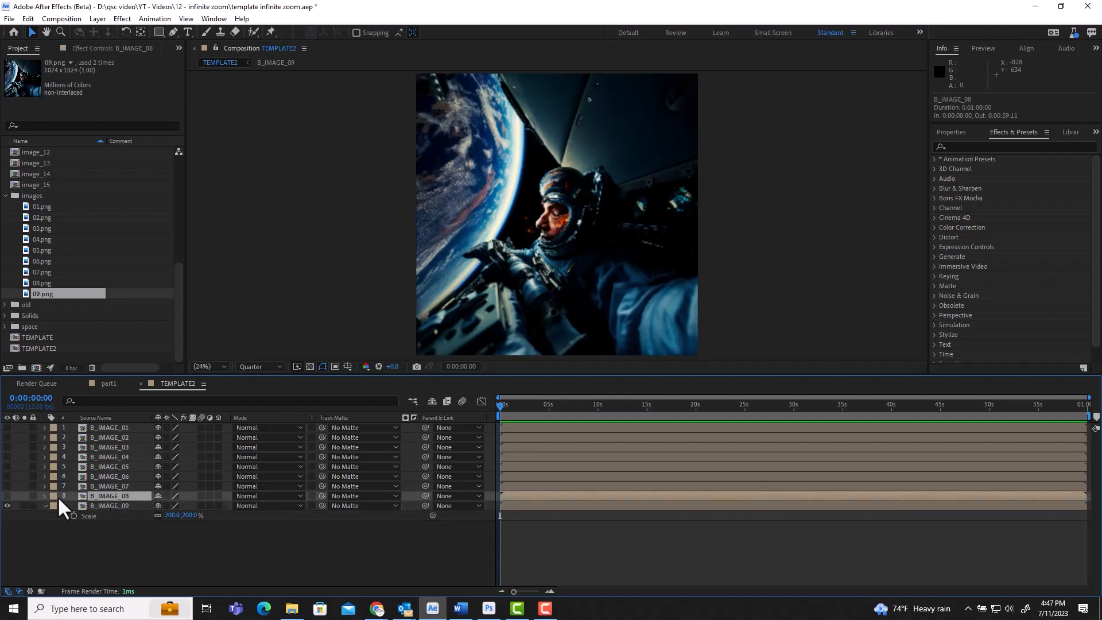
left_click(6, 496)
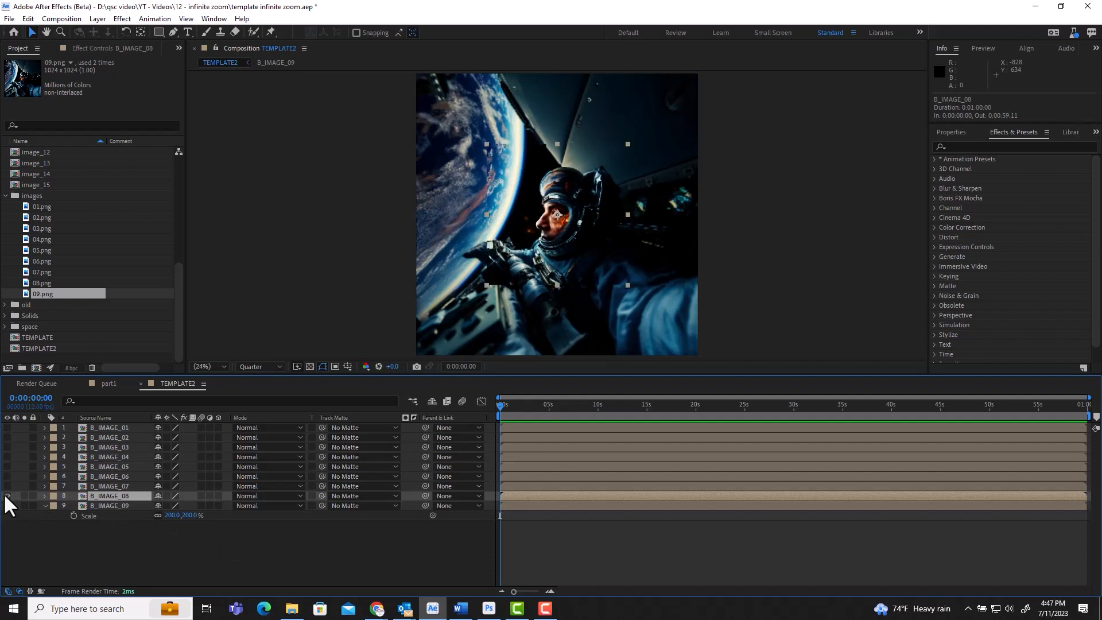
left_click(138, 551)
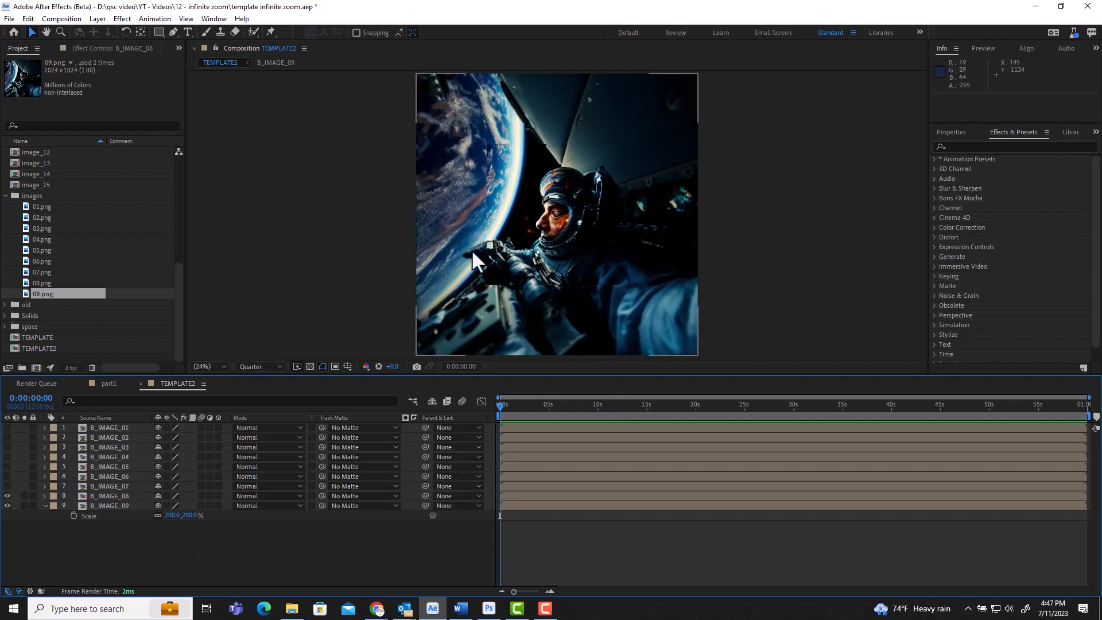
left_click(6, 497)
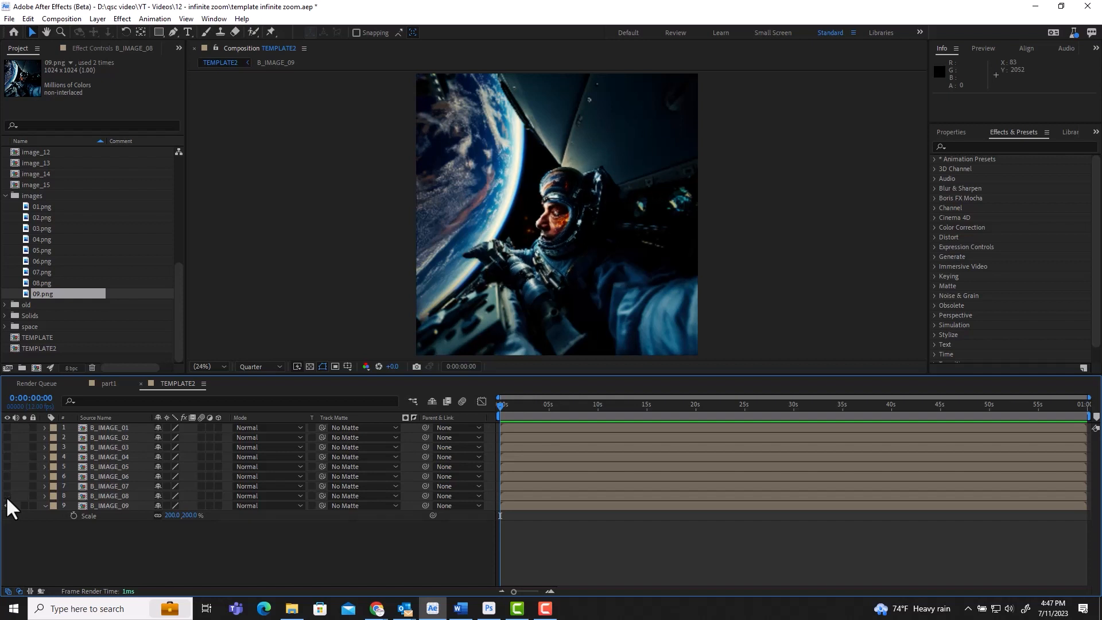
left_click(7, 496)
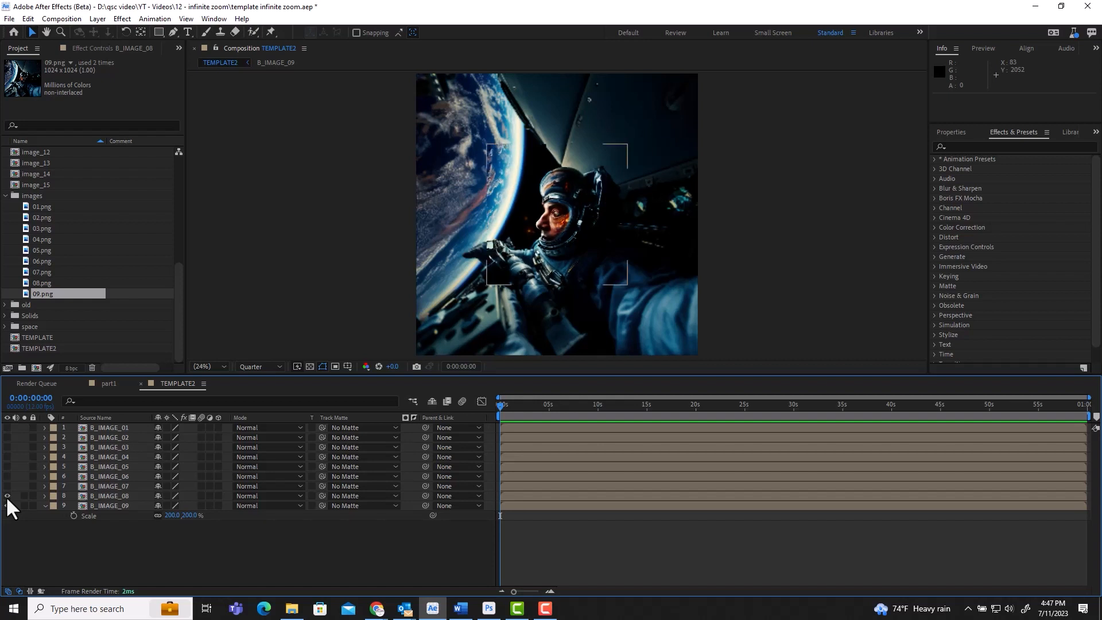
left_click(108, 494)
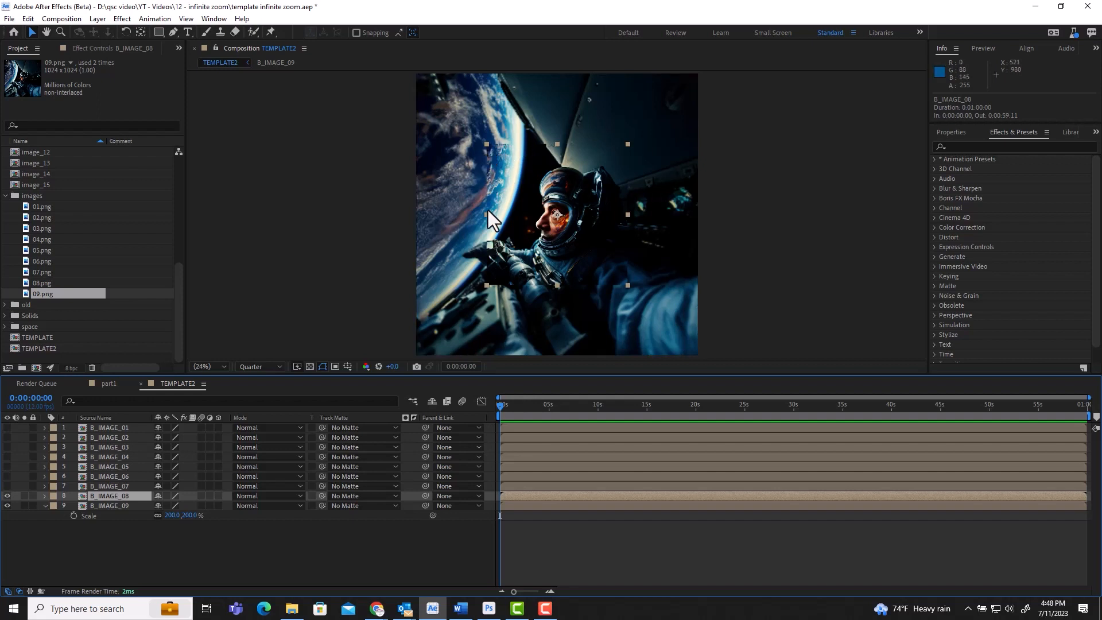
left_click(236, 553)
Add a rectangular mask covering the full frame of the B_IMAGE_08 layer with the Rectangle tool.
left_click(84, 496)
left_click(158, 31)
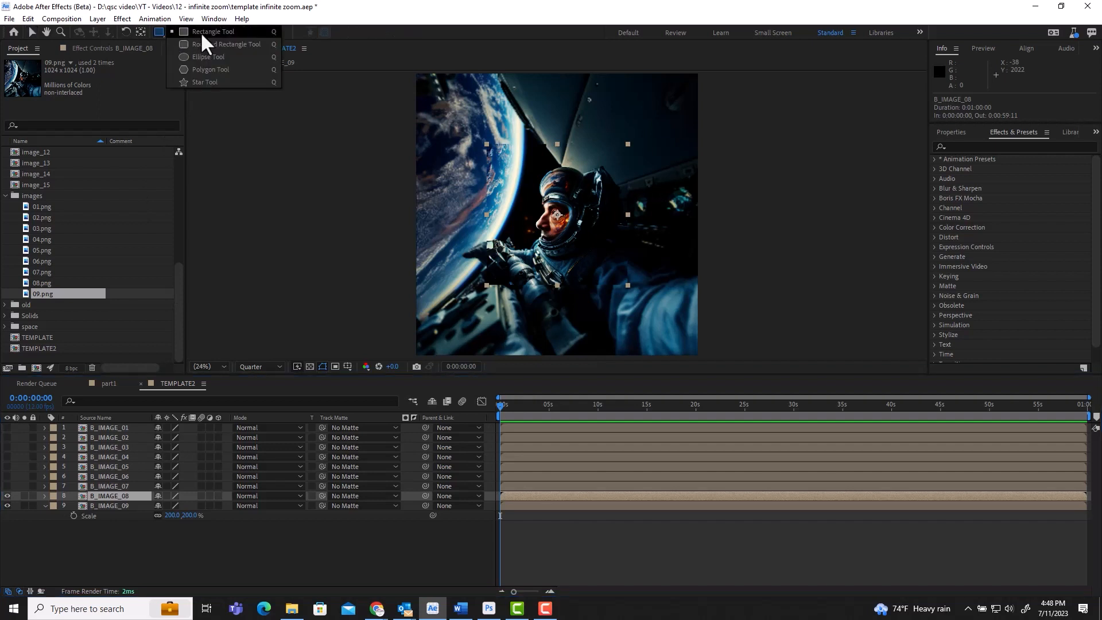
left_click(201, 33)
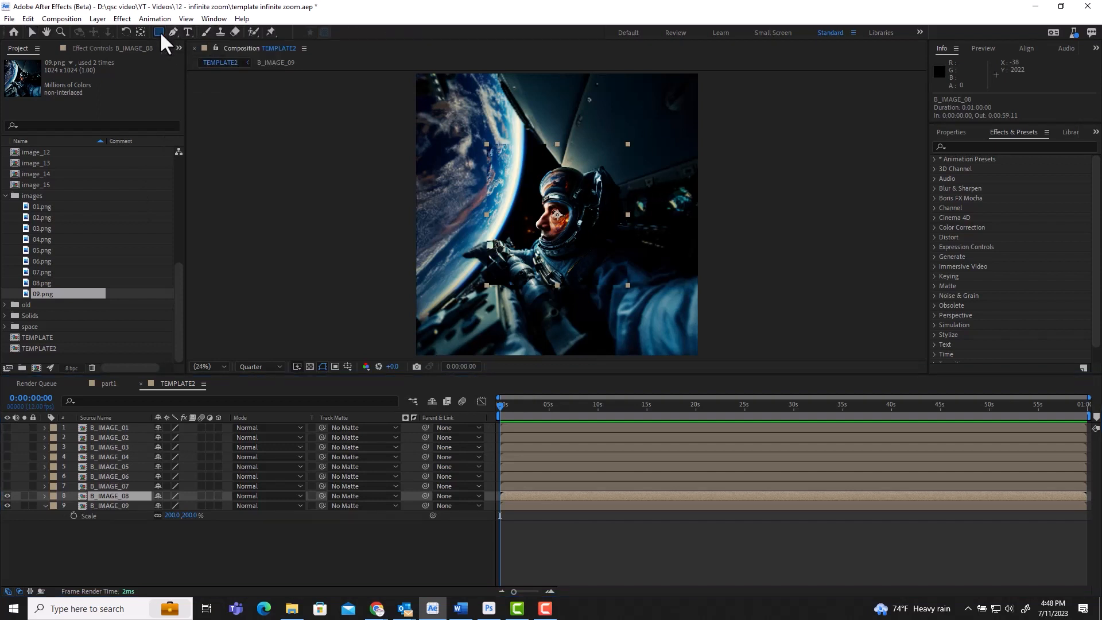
double_click(159, 32)
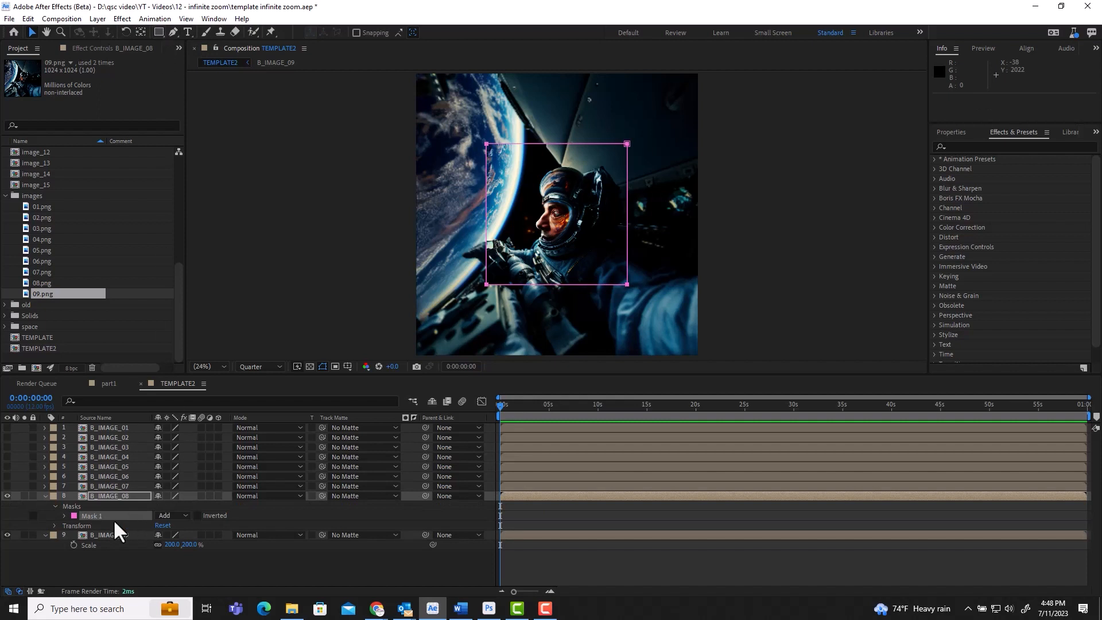
Set the B_IMAGE_08 mask's feather to 100 pixels and its expansion to -100 pixels, and collapse the layer's properties.
left_click(64, 515)
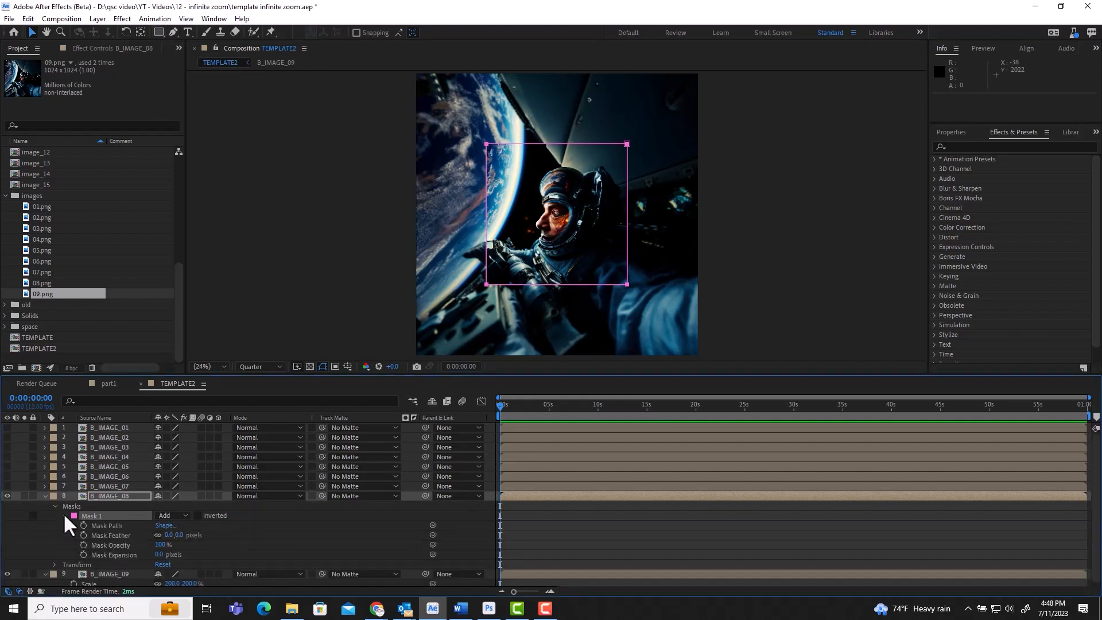
left_click(168, 535)
type("100")
key("Return")
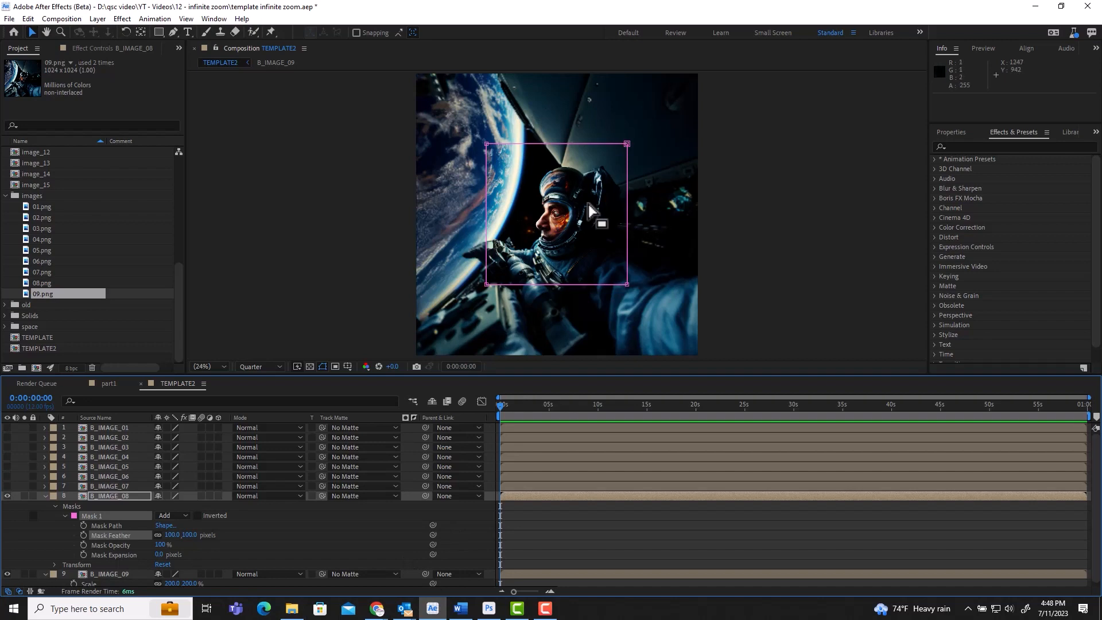
left_click(521, 60)
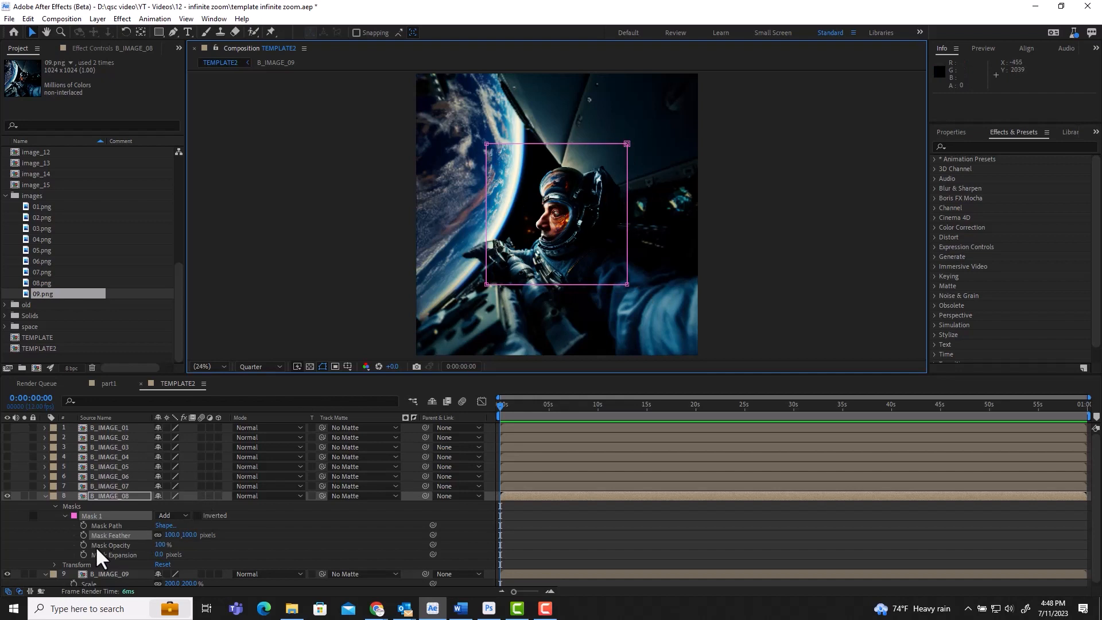
left_click(159, 555)
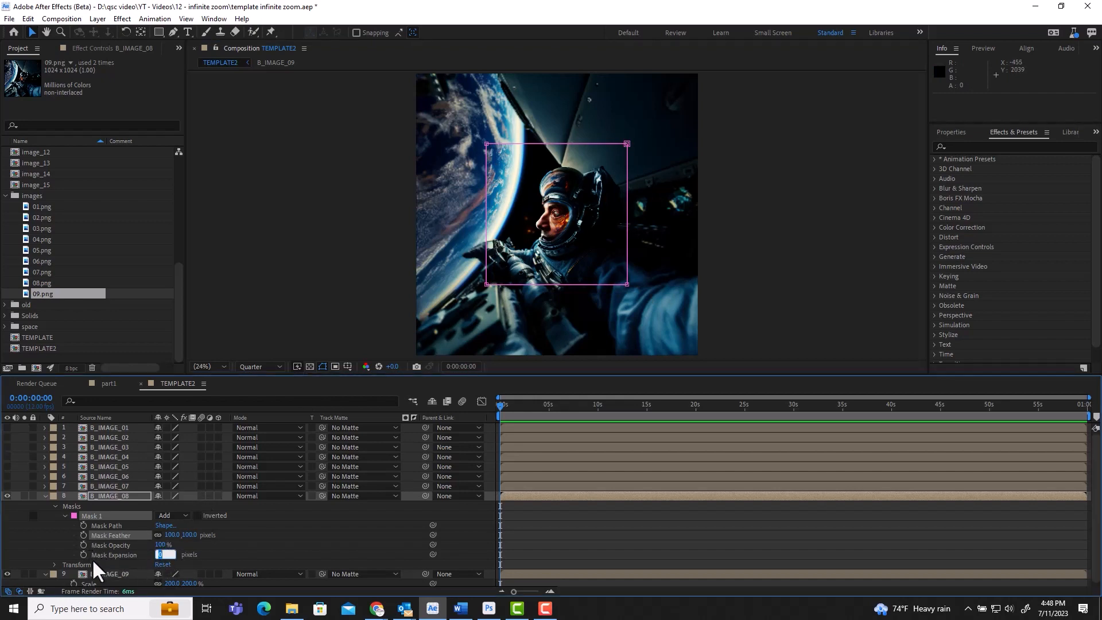
type("-100")
key("Return")
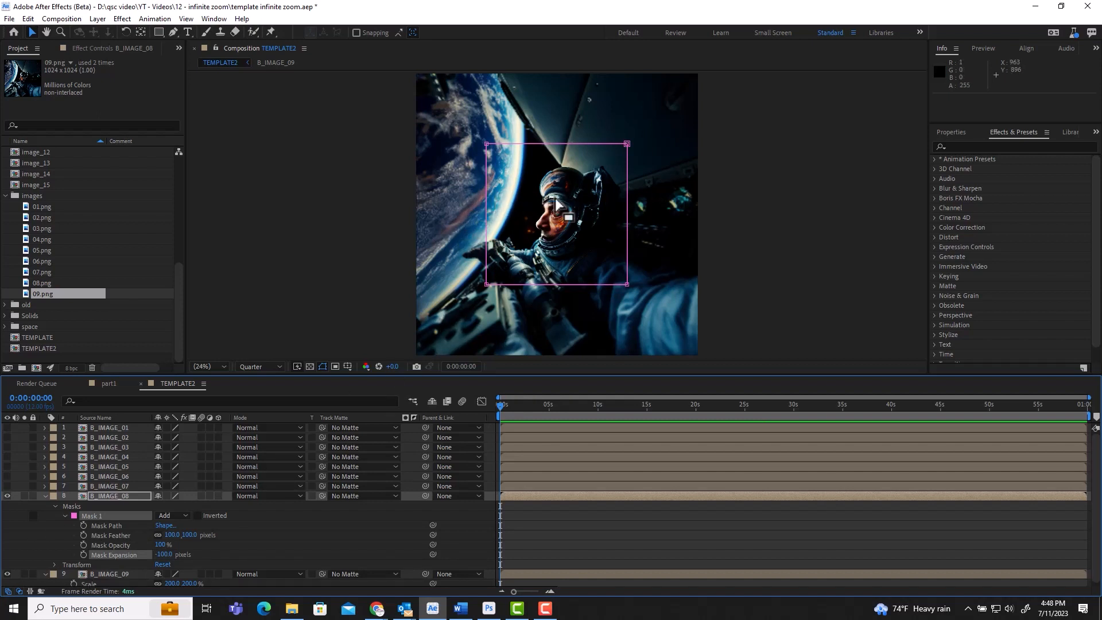
left_click(45, 495)
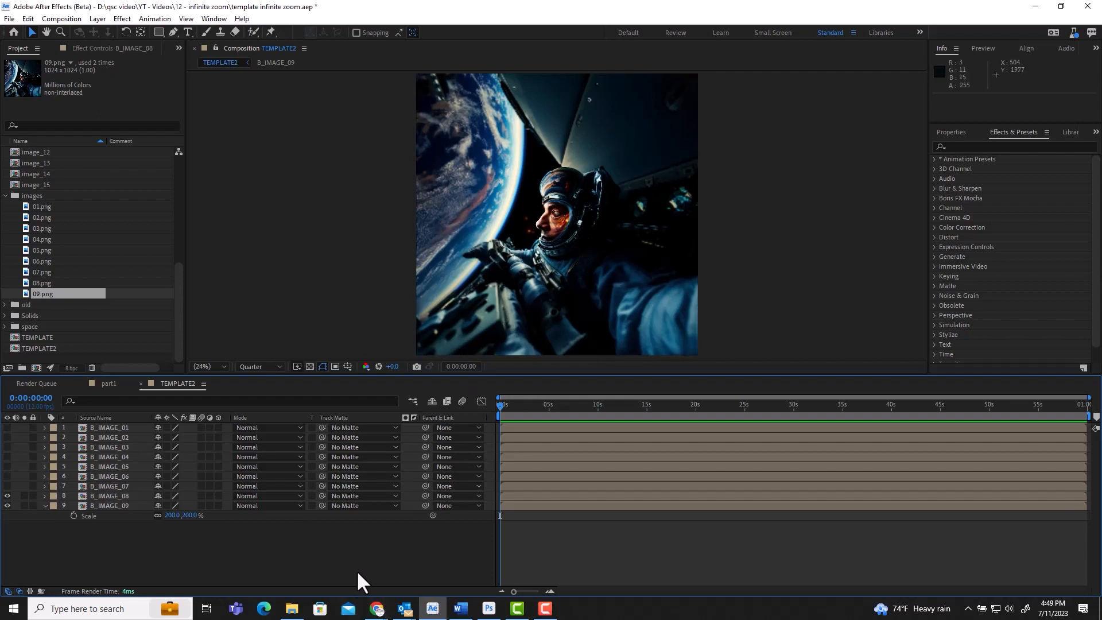
Parent the B_IMAGE_08 layer to B_IMAGE_09.
left_click(90, 494)
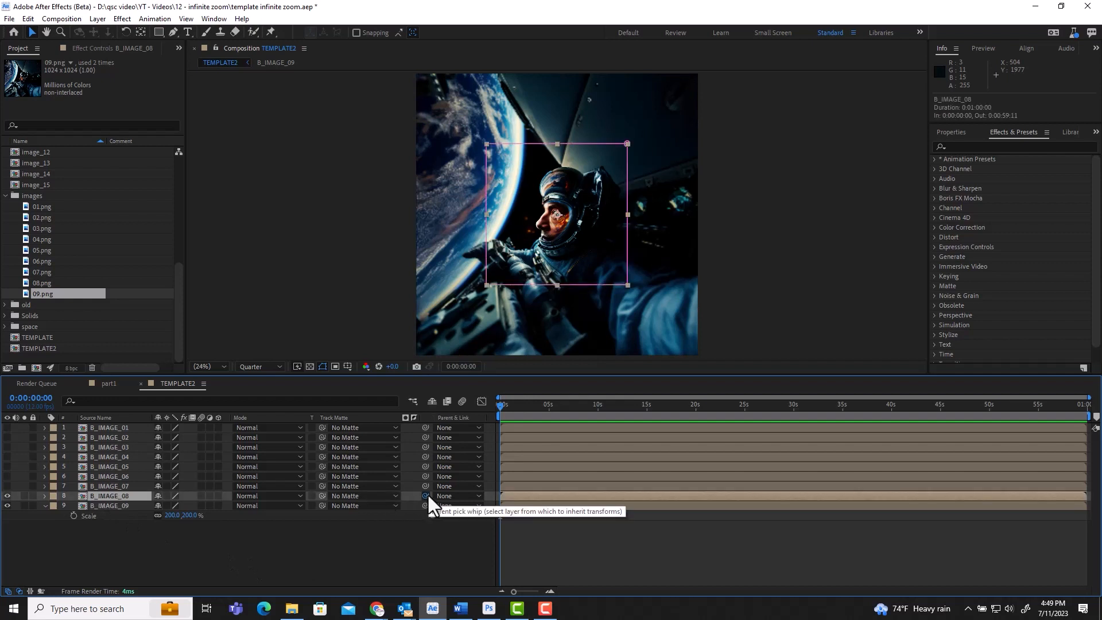
left_click_drag(427, 494, 115, 506)
left_click(193, 583)
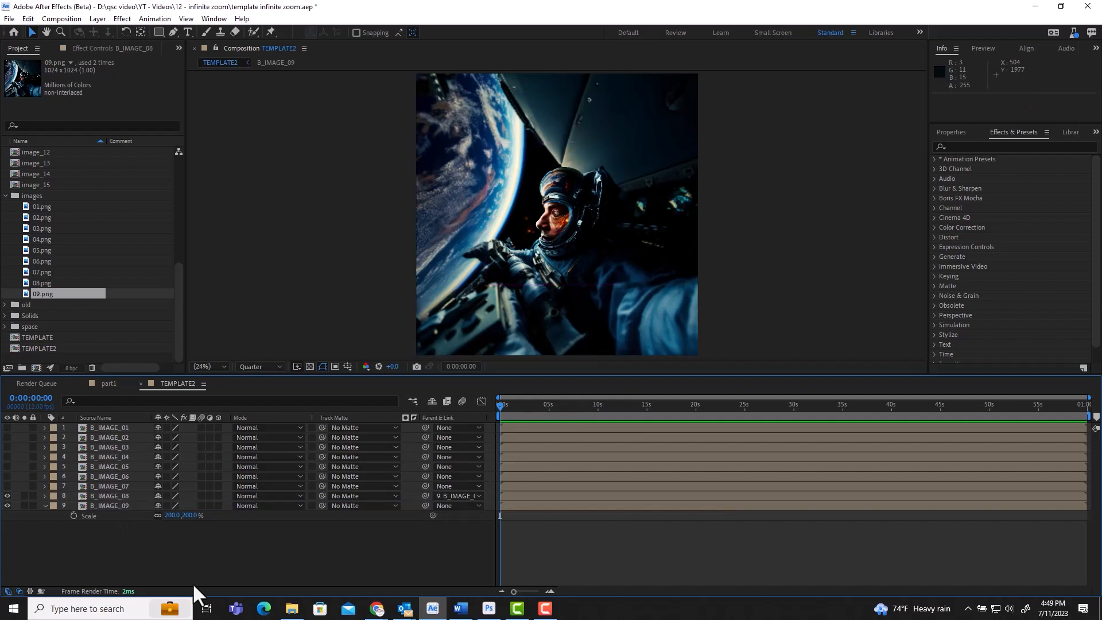
Vary the scale of B_IMAGE_09 to test whether B_IMAGE_08 follows it, and restore the scale to 200%.
mouse_move(182, 515)
left_mouse_down()
mouse_move(270, 530)
mouse_move(286, 544)
mouse_move(184, 531)
mouse_move(201, 519)
left_mouse_up()
left_click(193, 519)
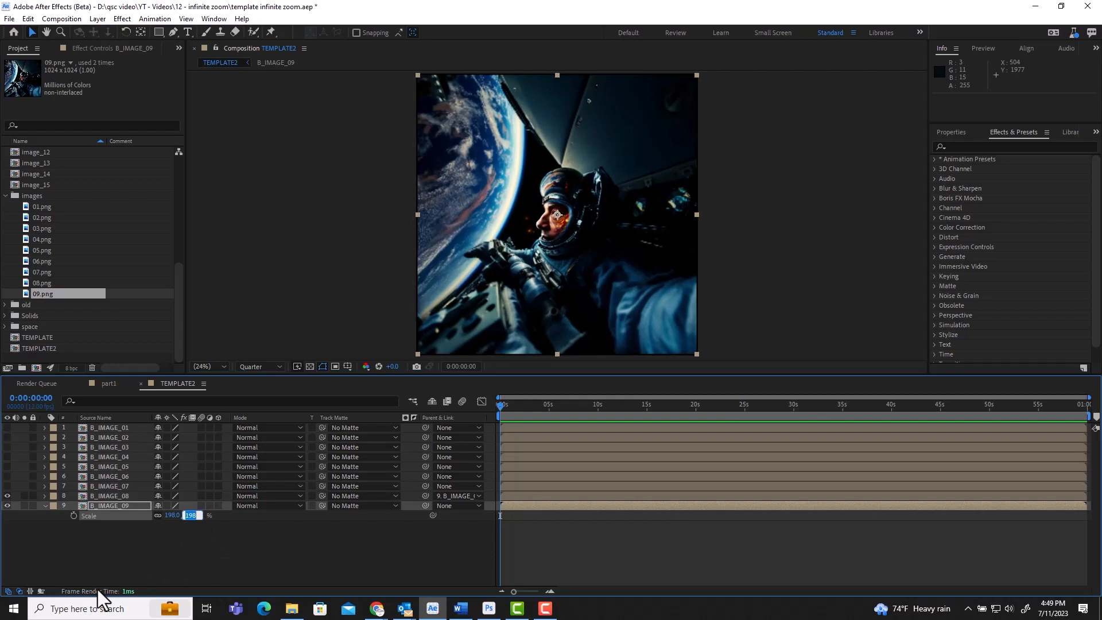
type("200")
key("Return")
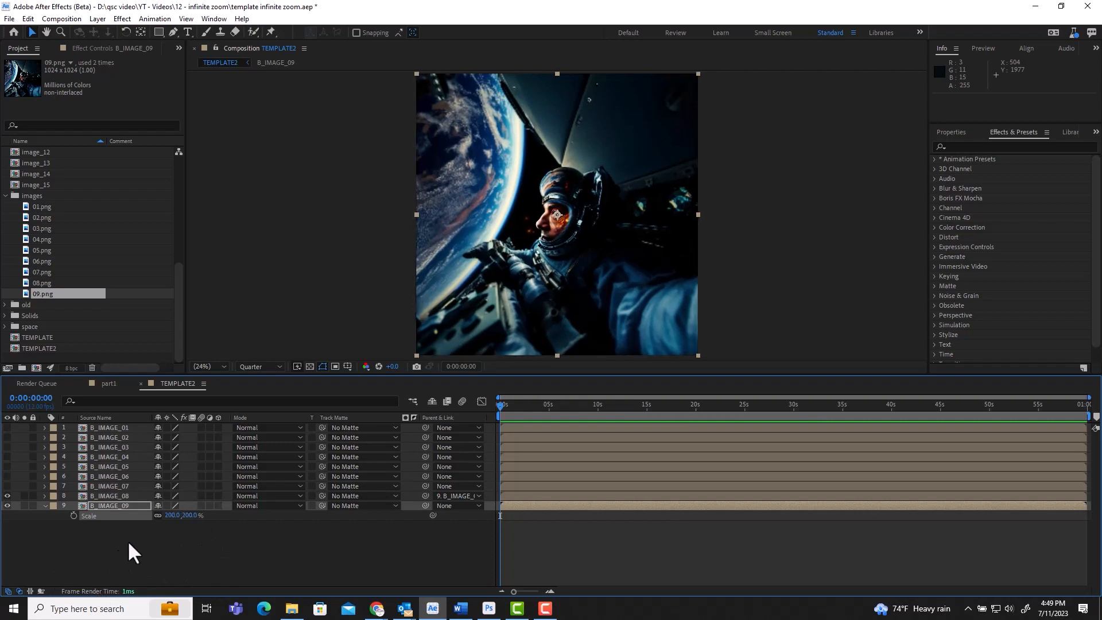
left_click(143, 525)
Make the B_IMAGE_07 layer visible, open its nested composition to view the image, and return to TEMPLATE2.
left_click(120, 496)
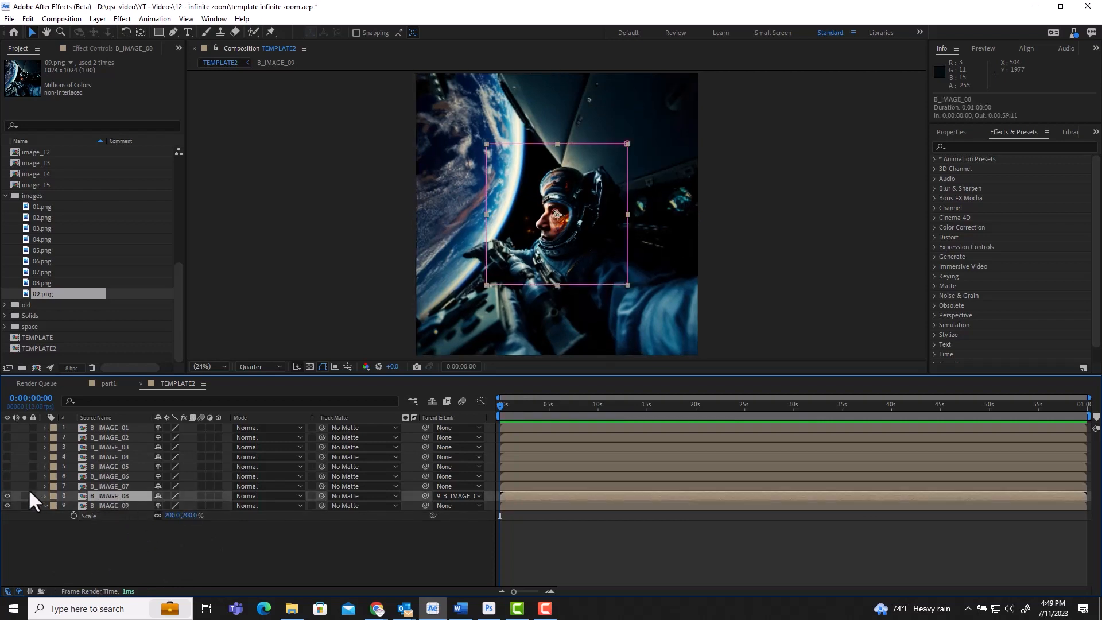
left_click(7, 486)
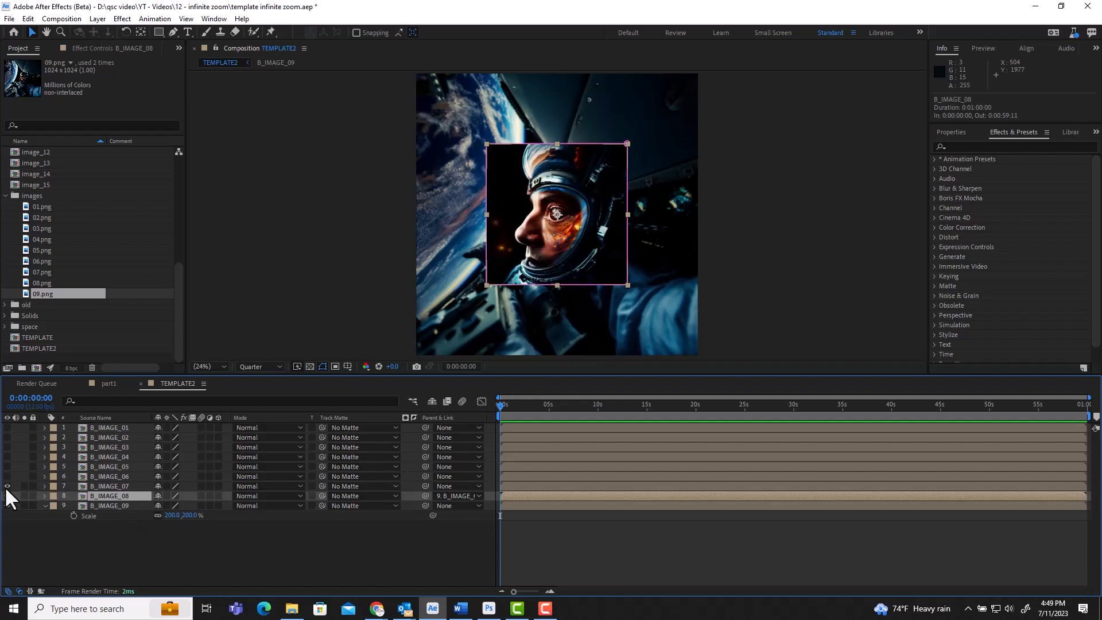
left_click(97, 485)
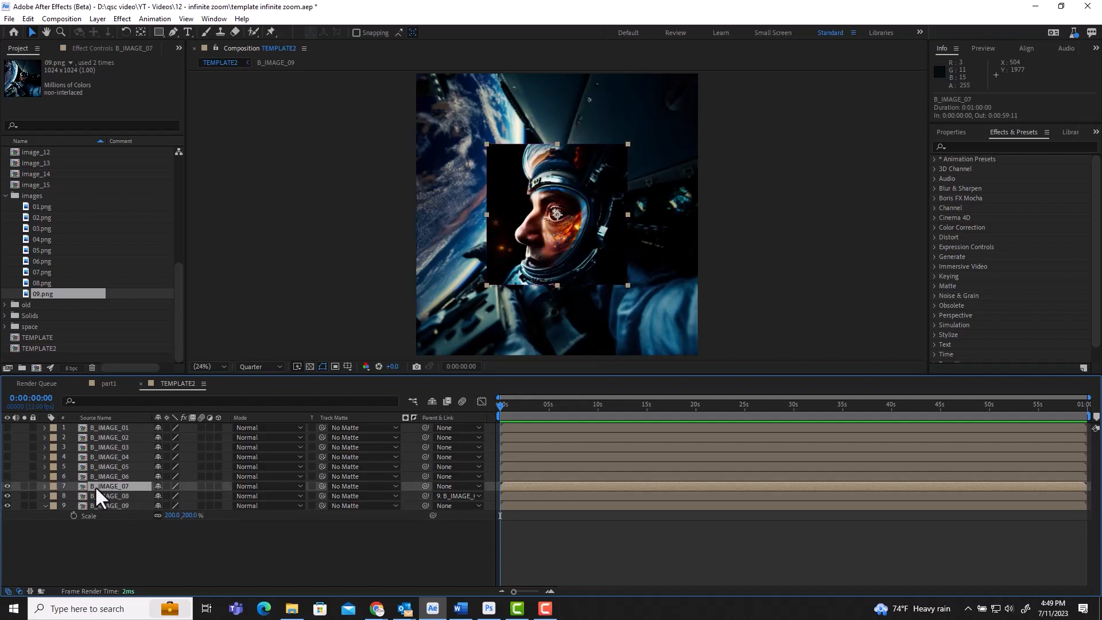
double_click(81, 485)
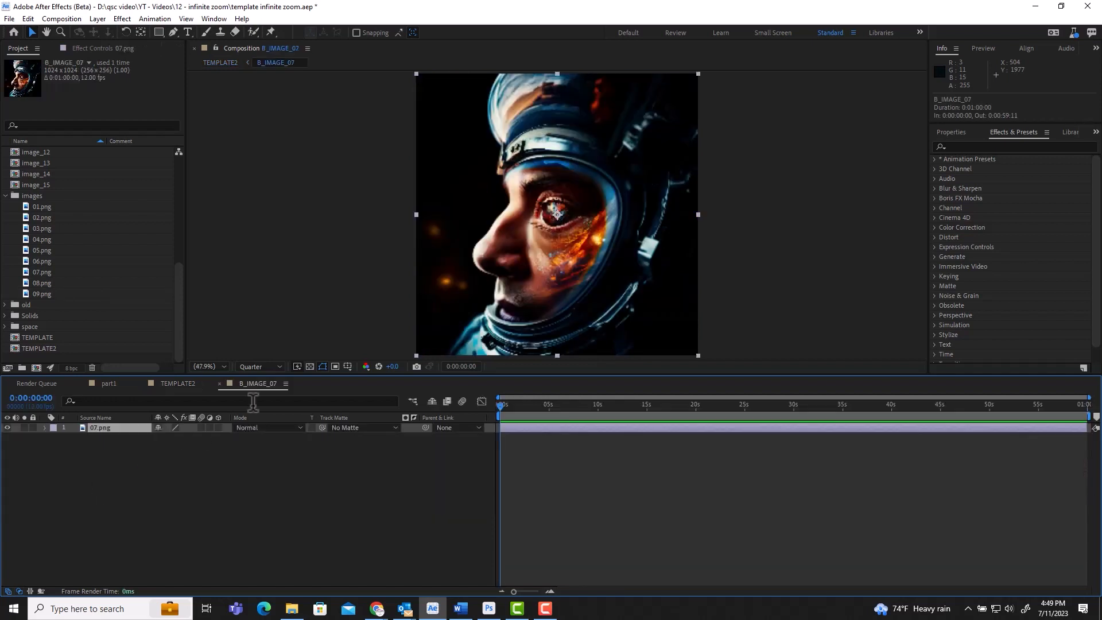
left_click(219, 383)
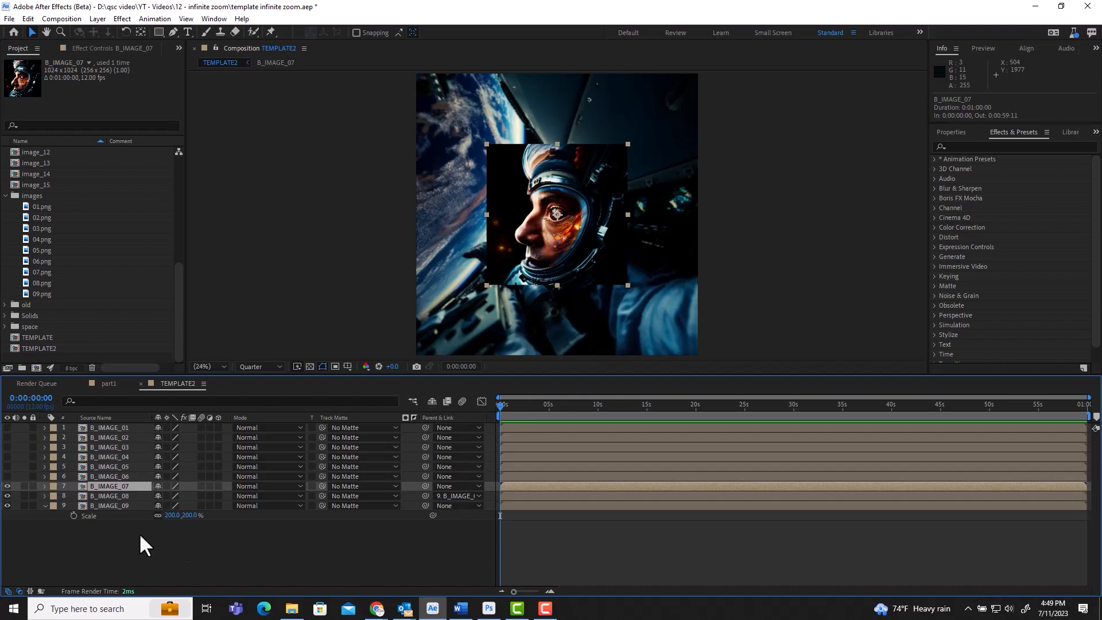
Double the scale of B_IMAGE_09 to 400% so the parented images match the size of B_IMAGE_07.
left_click(117, 502)
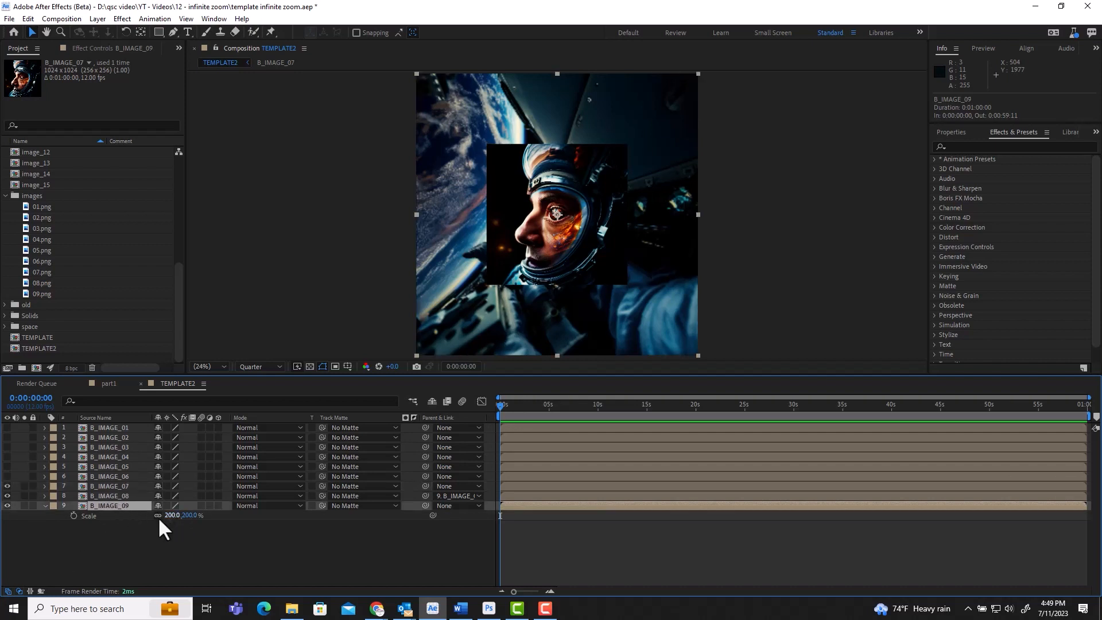
left_click(173, 516)
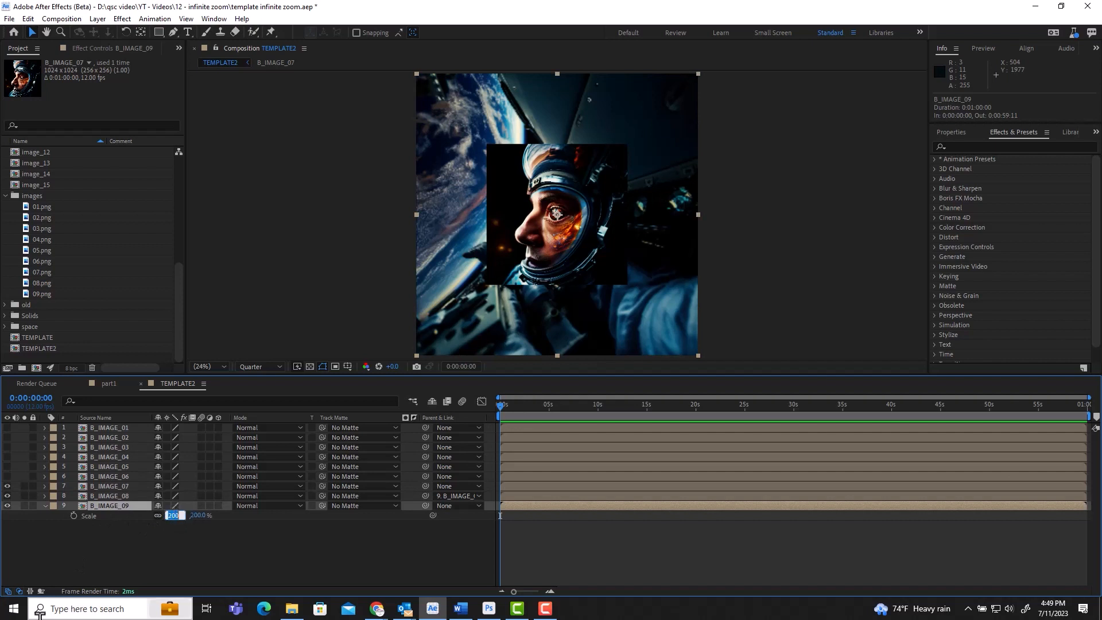
type("400")
key("Return")
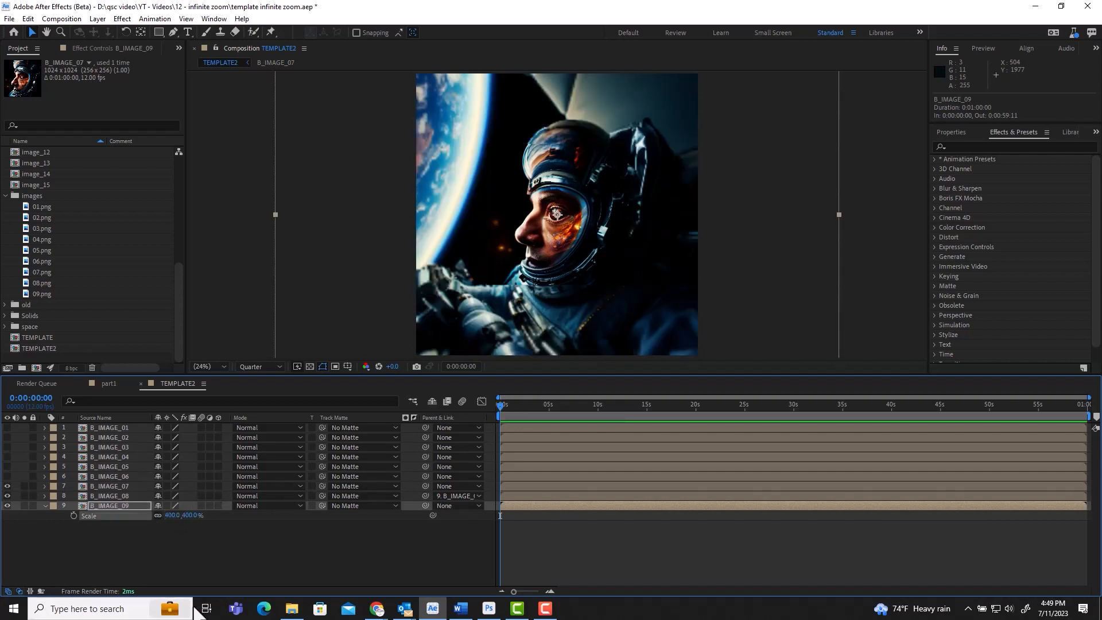
left_click(172, 515)
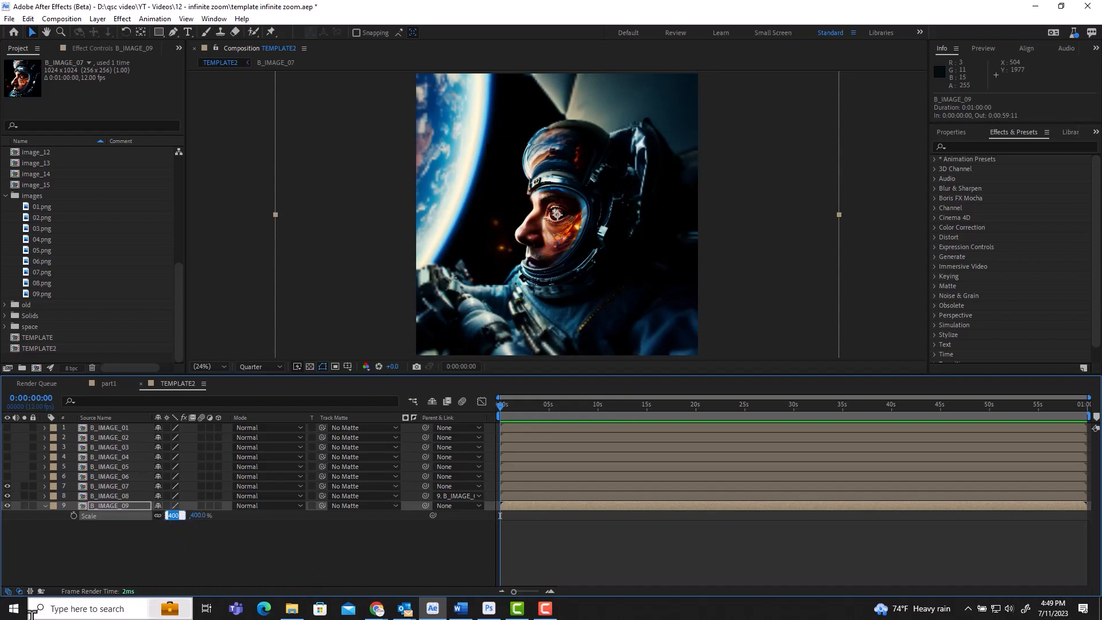
type("200*2")
key("Return")
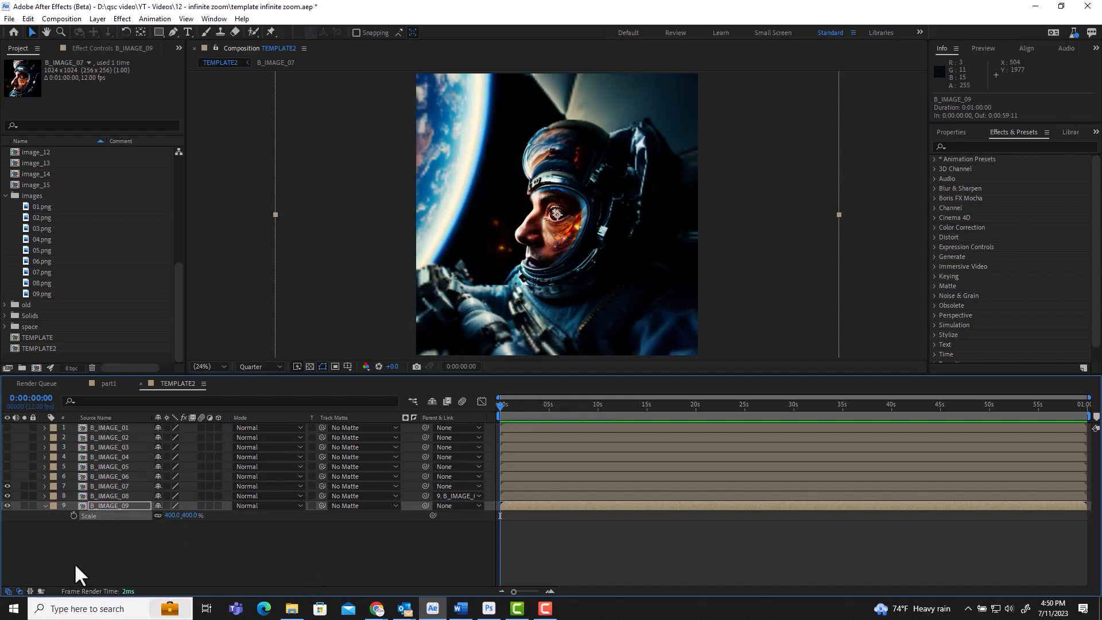
Switch the B_IMAGE_07 layer off and on to compare its alignment with the B_IMAGE_08 image beneath.
left_click(116, 496)
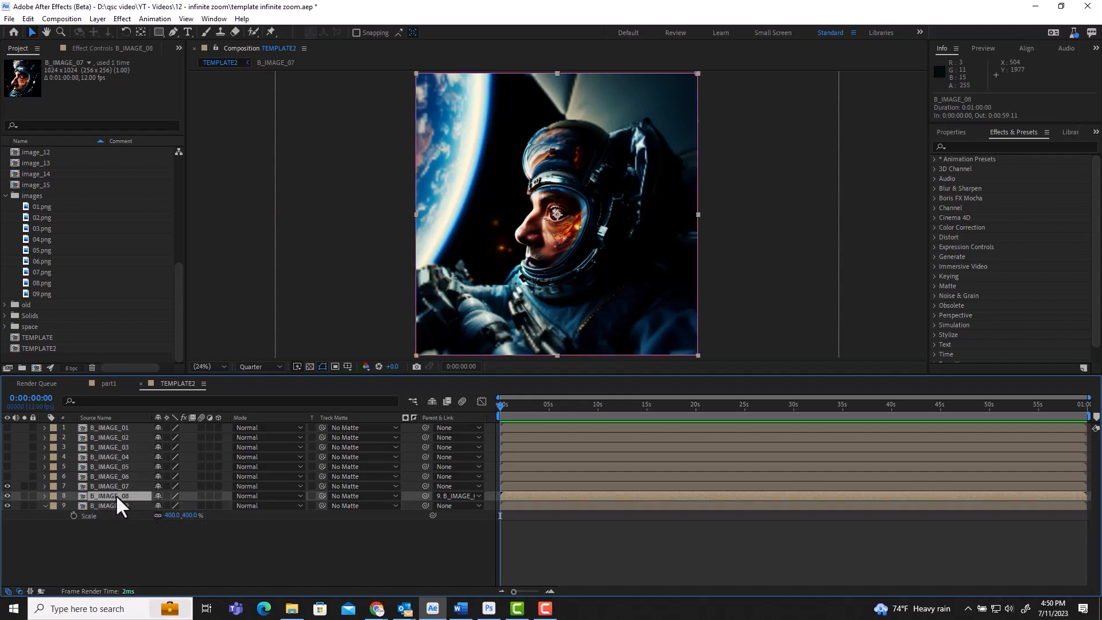
left_click(7, 486)
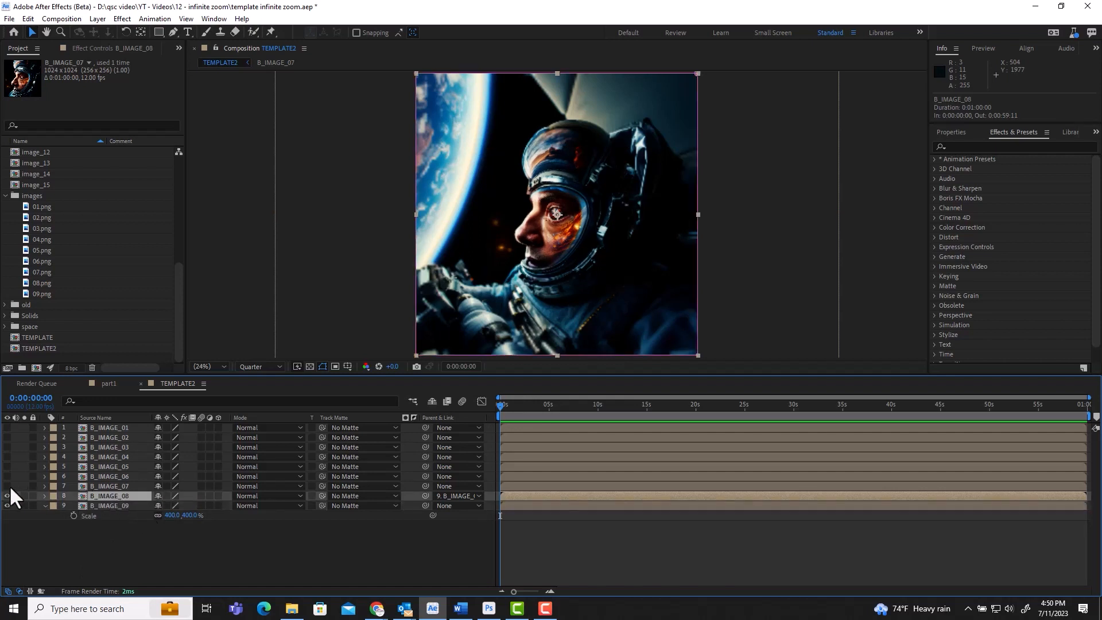
left_click(8, 485)
left_click(9, 486)
left_click(7, 486)
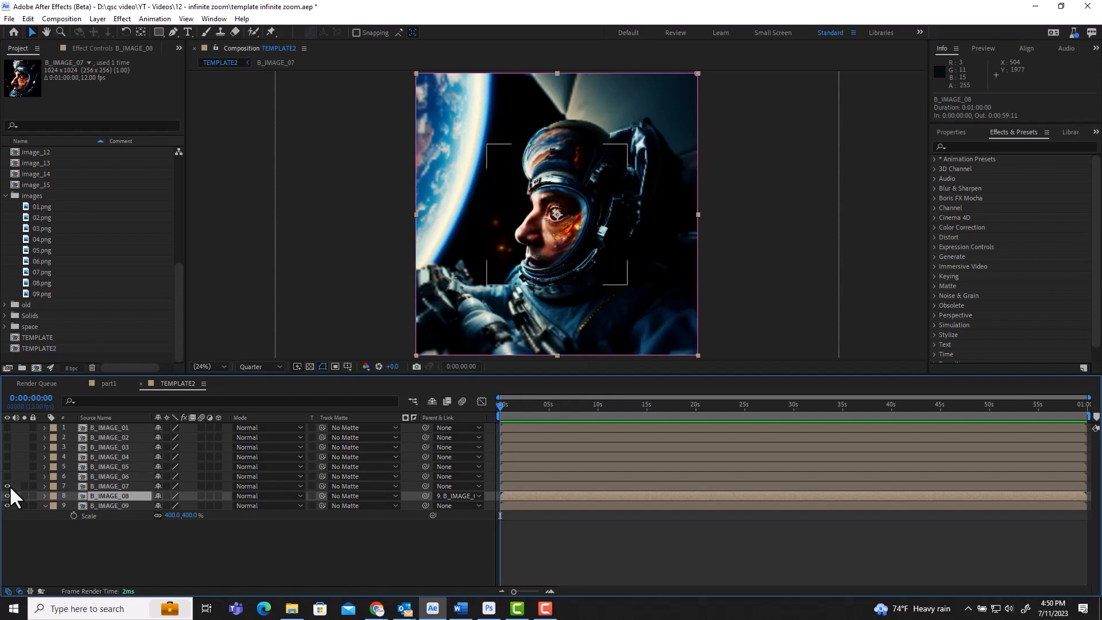
Add a rectangular mask covering the full frame of the B_IMAGE_07 layer and return to the Selection tool.
left_click(110, 487)
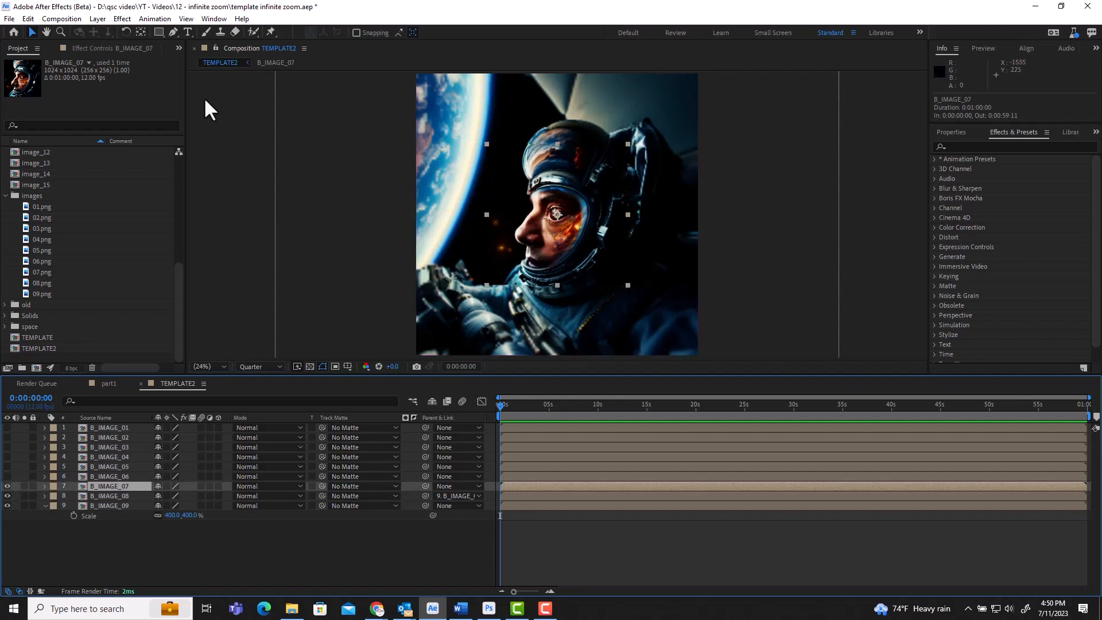
double_click(158, 32)
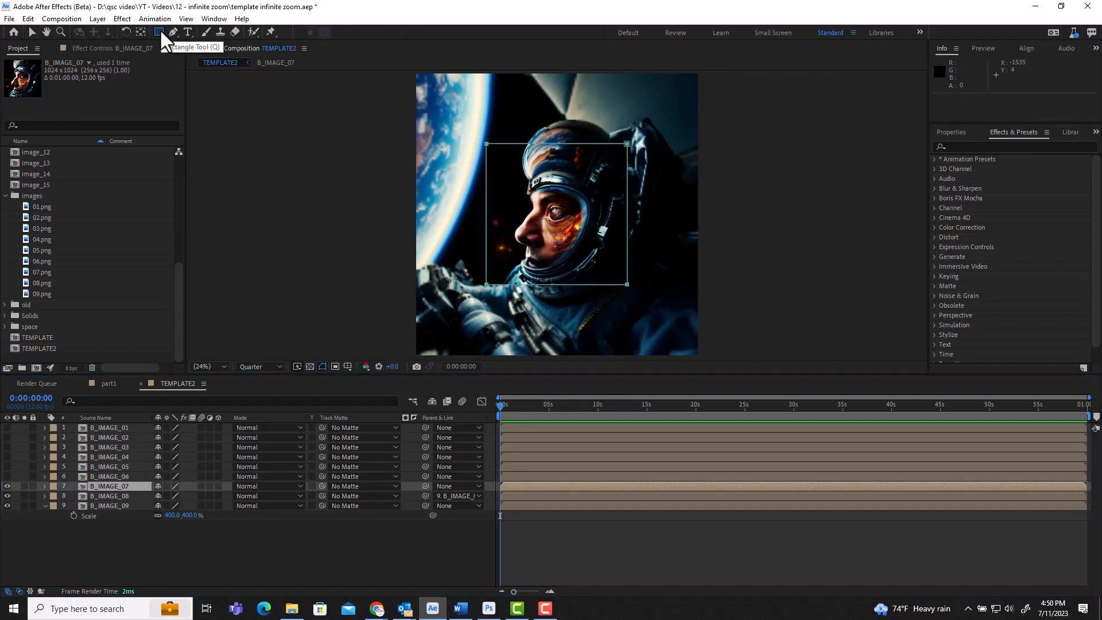
key("v")
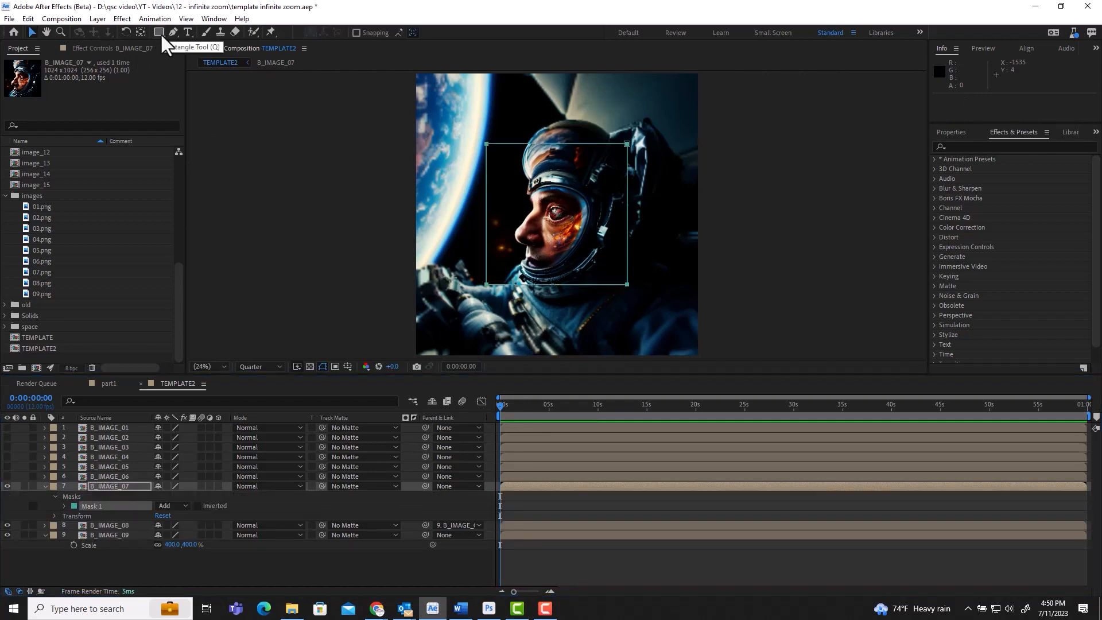
Set the B_IMAGE_07 mask's feather to 100 pixels and its expansion to -100 pixels, and collapse the layer's properties.
left_click(63, 504)
left_click(172, 525)
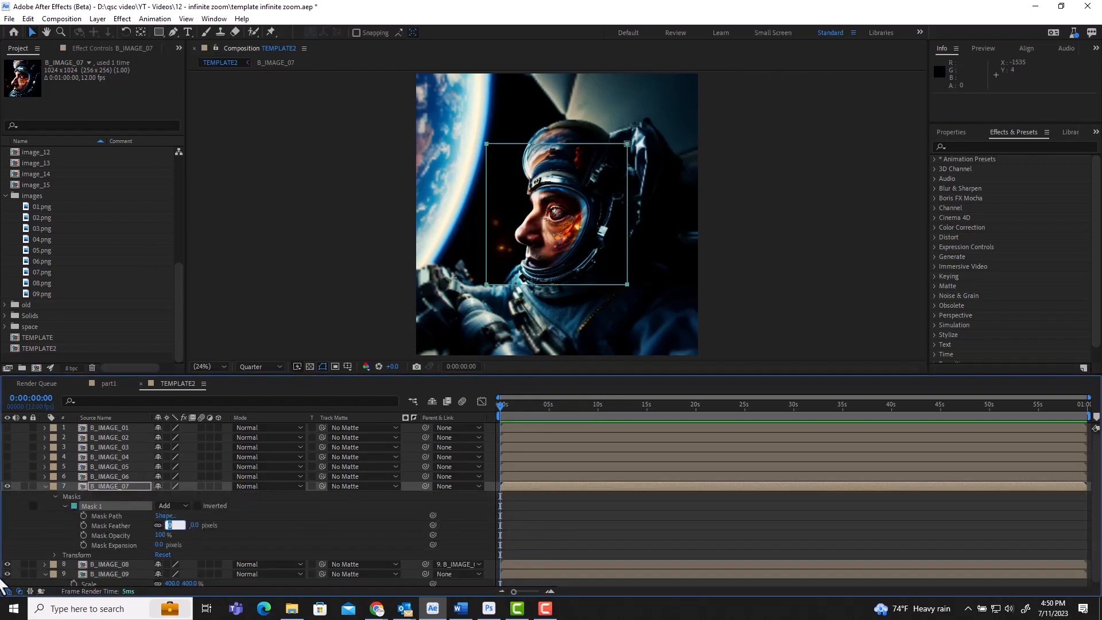
type("100")
key("Return")
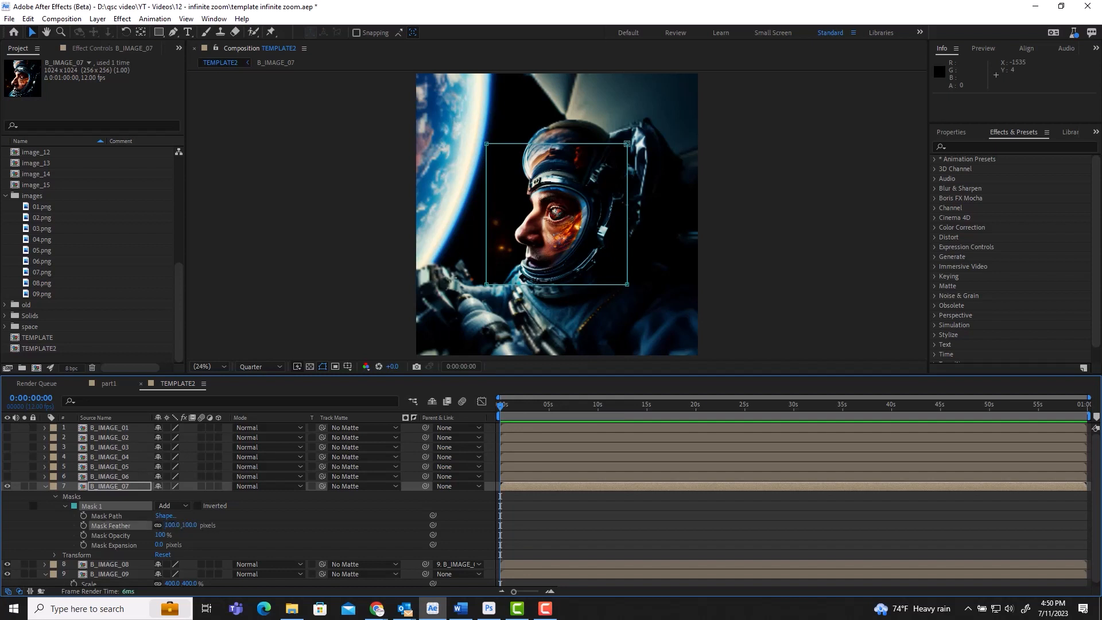
left_click(158, 545)
type("-100")
key("Return")
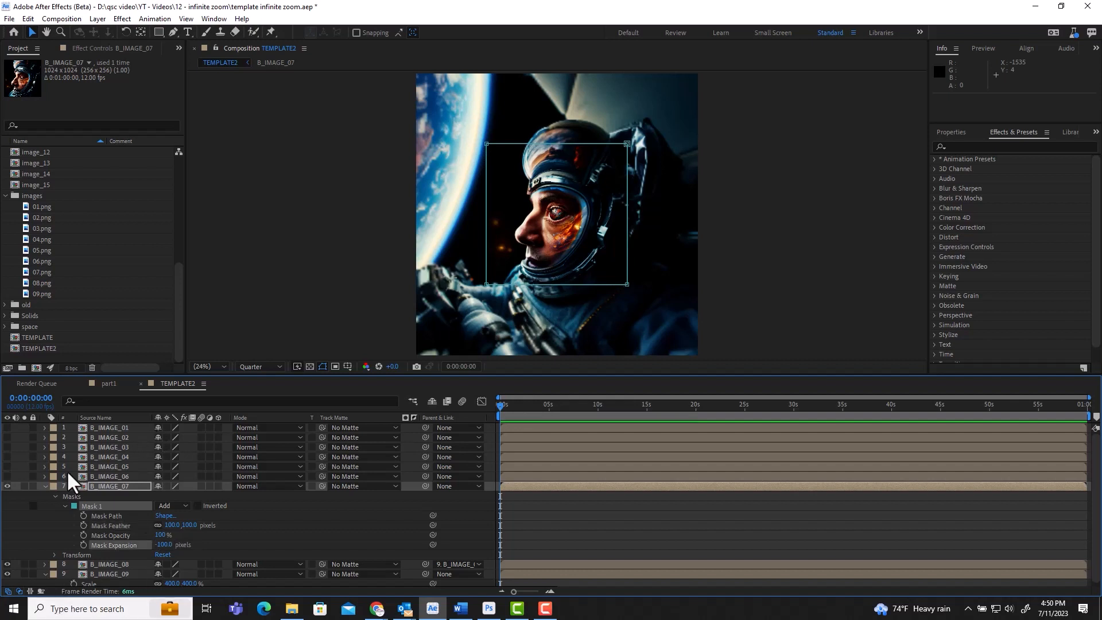
left_click(46, 485)
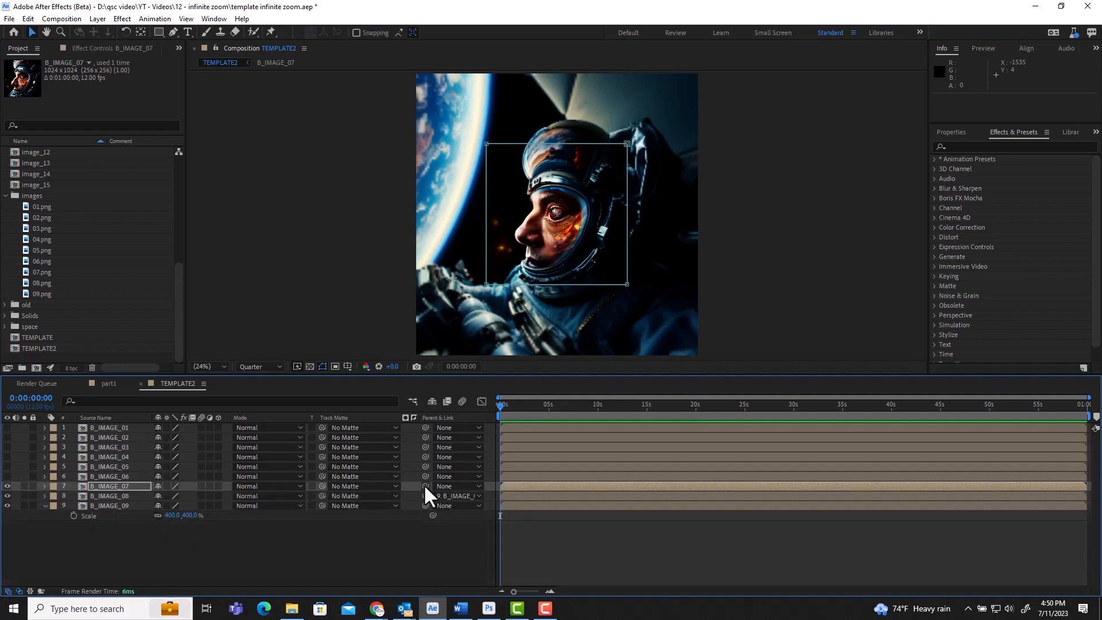
Parent B_IMAGE_07 to B_IMAGE_08, test the link by varying the scale of B_IMAGE_09, and set that scale back to 400%.
left_click_drag(426, 487, 119, 494)
left_click_drag(174, 516, 125, 509)
left_click(126, 506)
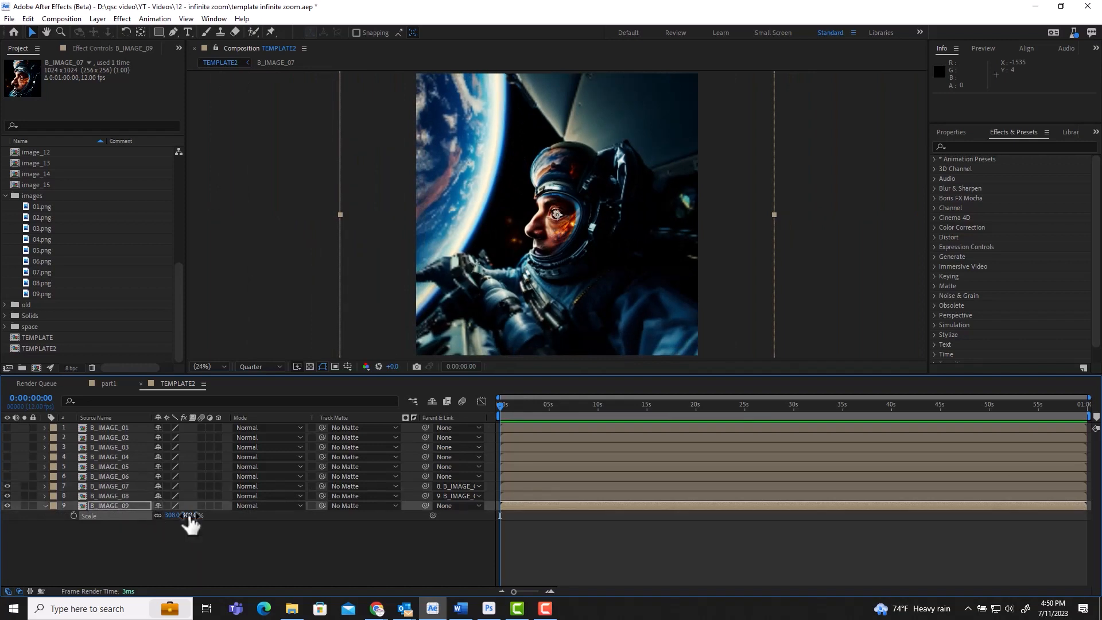
type("400")
key("Return")
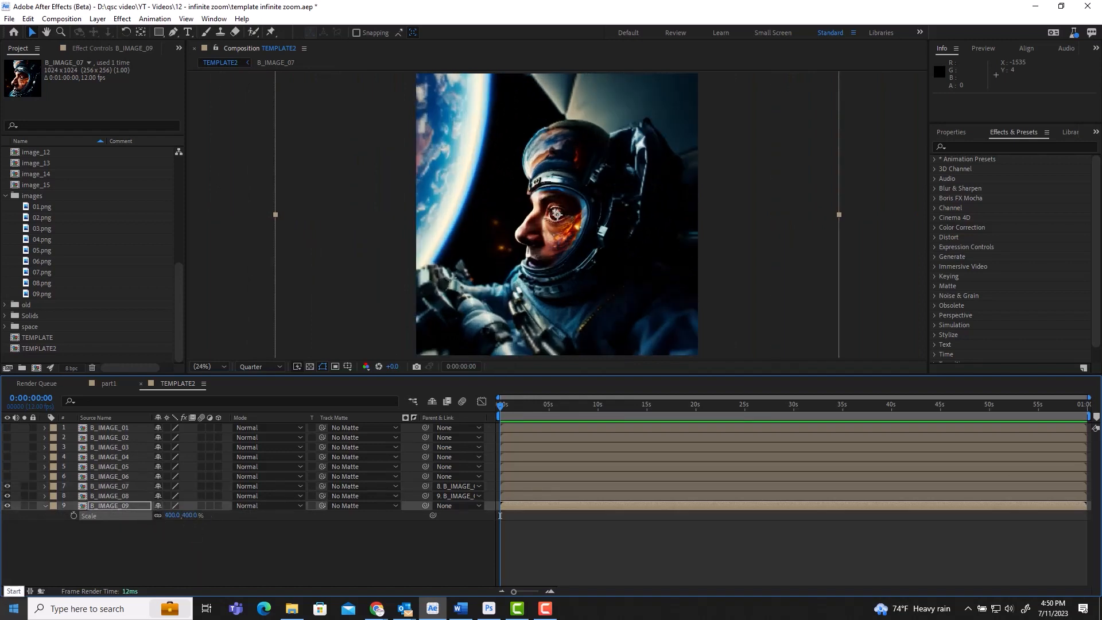
Make the B_IMAGE_06 layer visible, set the scale of B_IMAGE_09 to 800%, and select B_IMAGE_06.
left_click(108, 476)
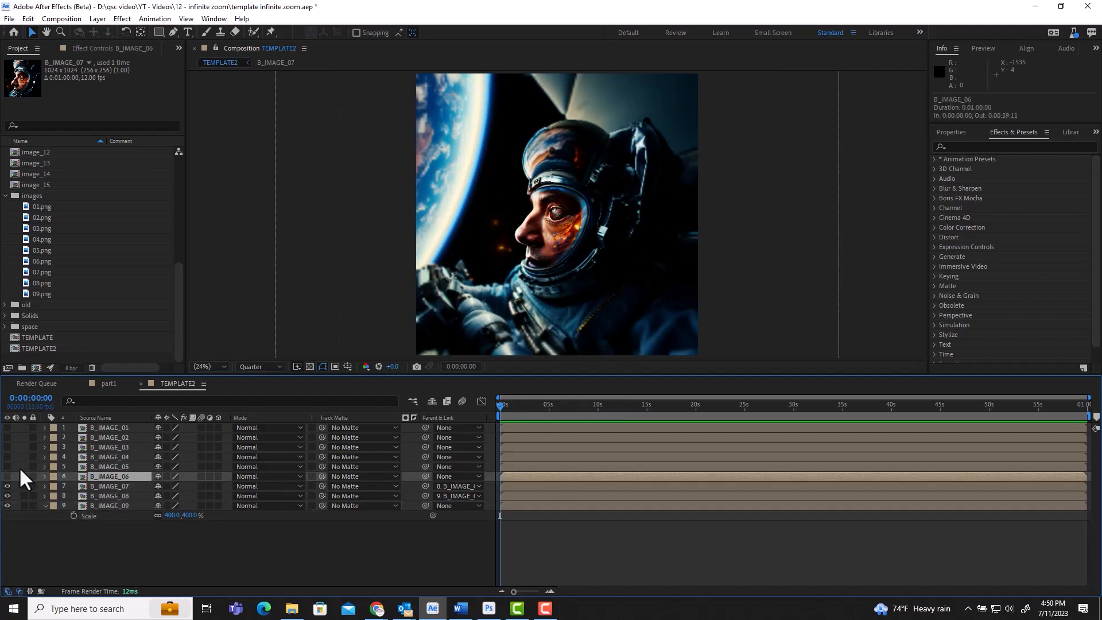
mouse_move(7, 496)
left_mouse_down()
mouse_move(7, 487)
mouse_move(5, 496)
left_mouse_up()
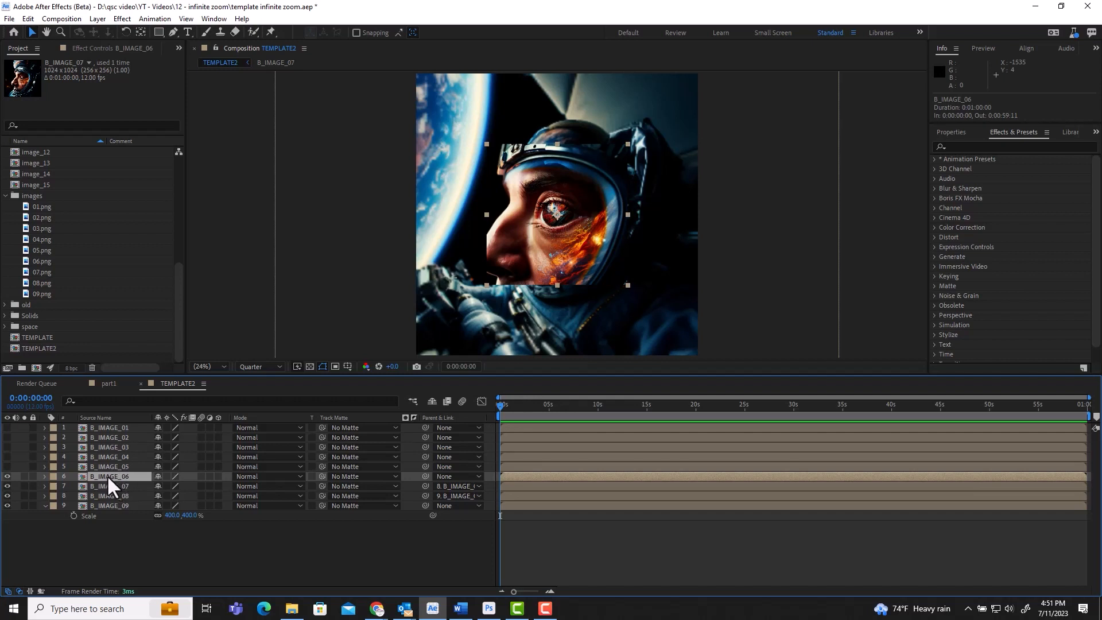
left_click(172, 515)
type("800")
key("Return")
left_click(118, 476)
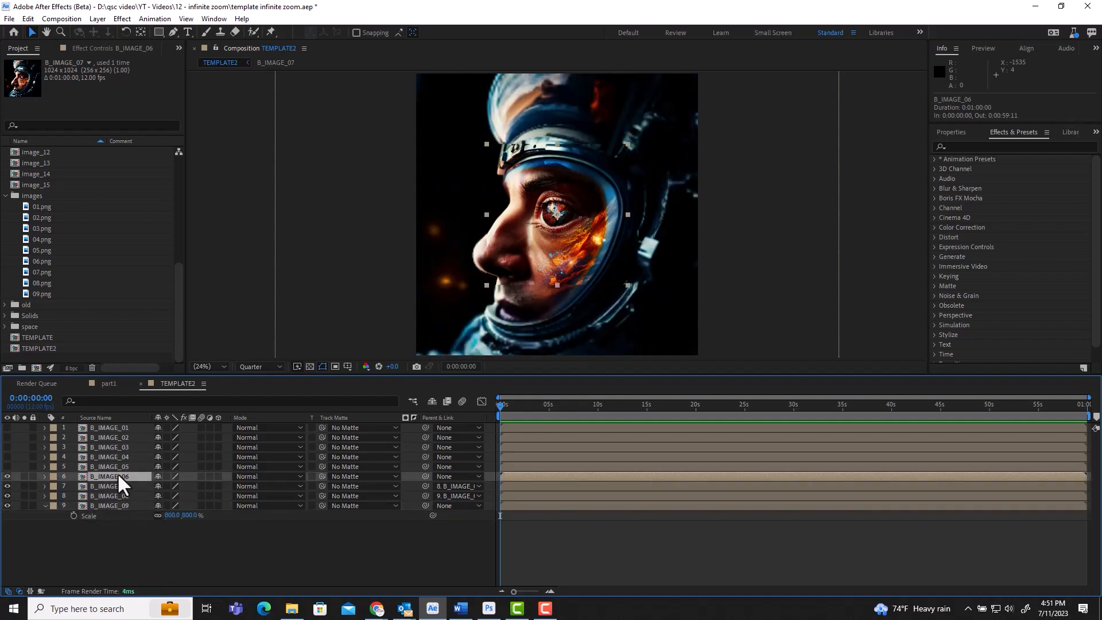
Add a full-frame mask to B_IMAGE_06 with a 100-pixel feather and a negative expansion, and parent the layer to B_IMAGE_07.
key("ctrl+shift+n")
left_click(64, 496)
left_click(168, 516)
type("100")
key("Return")
left_click(160, 535)
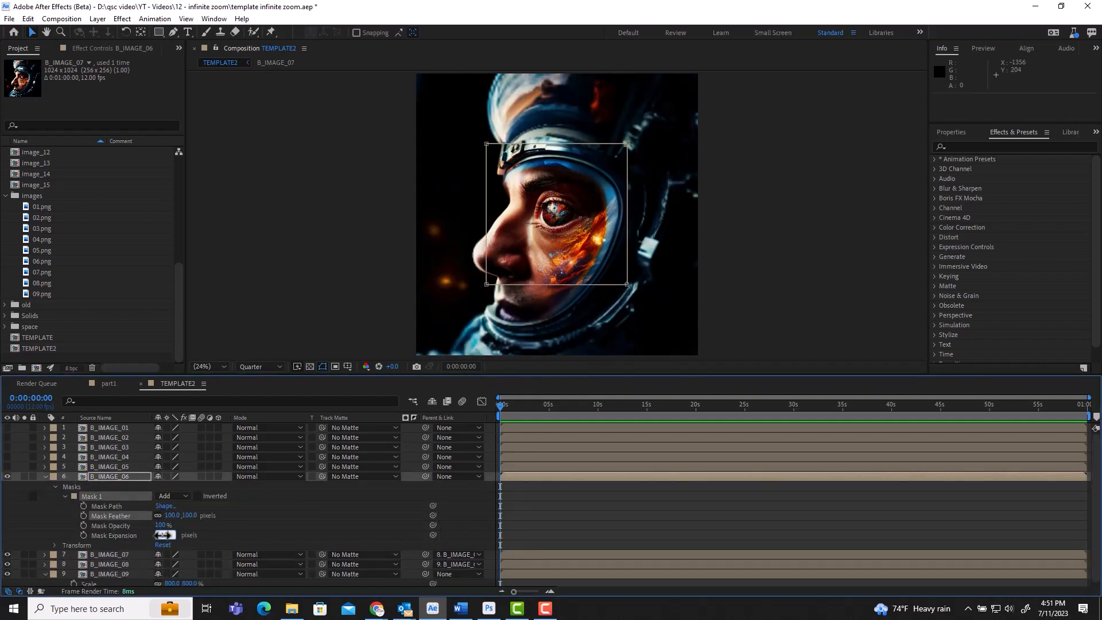
type("-50")
key("Return")
left_click(45, 476)
left_click_drag(426, 476, 122, 485)
Make the B_IMAGE_05 layer visible and set the scale of B_IMAGE_09 to 1600%.
left_click(112, 466)
left_click(7, 467)
left_click(174, 515)
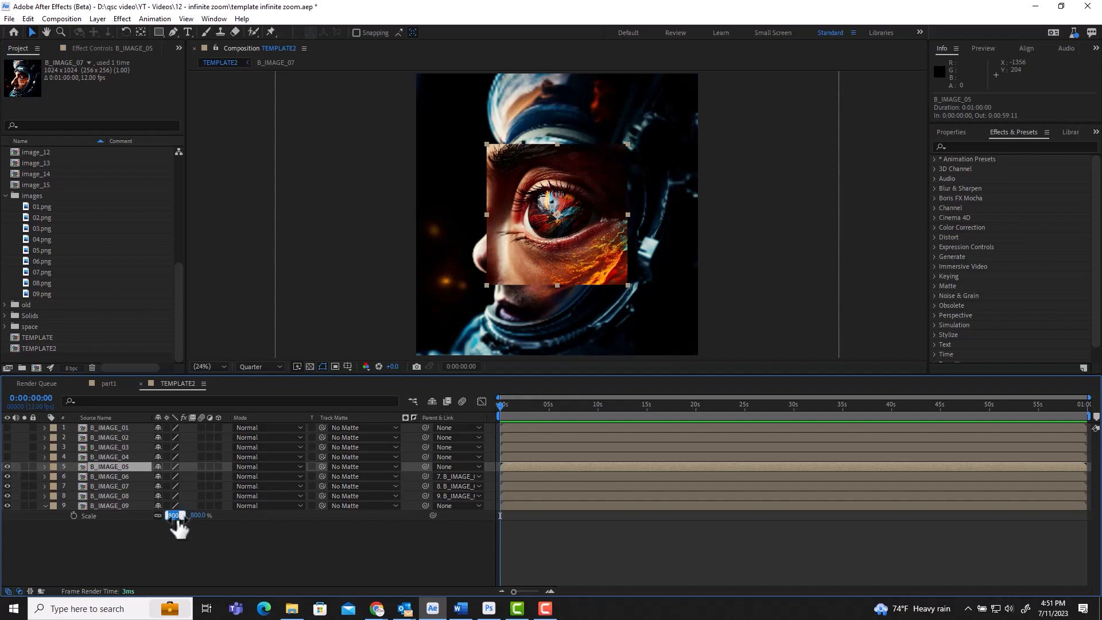
type("1600")
key("Return")
Mask the full frame of B_IMAGE_05 with a 100-pixel feather and a negative expansion, and parent the layer to B_IMAGE_06.
left_click(103, 466)
double_click(159, 32)
left_click(65, 486)
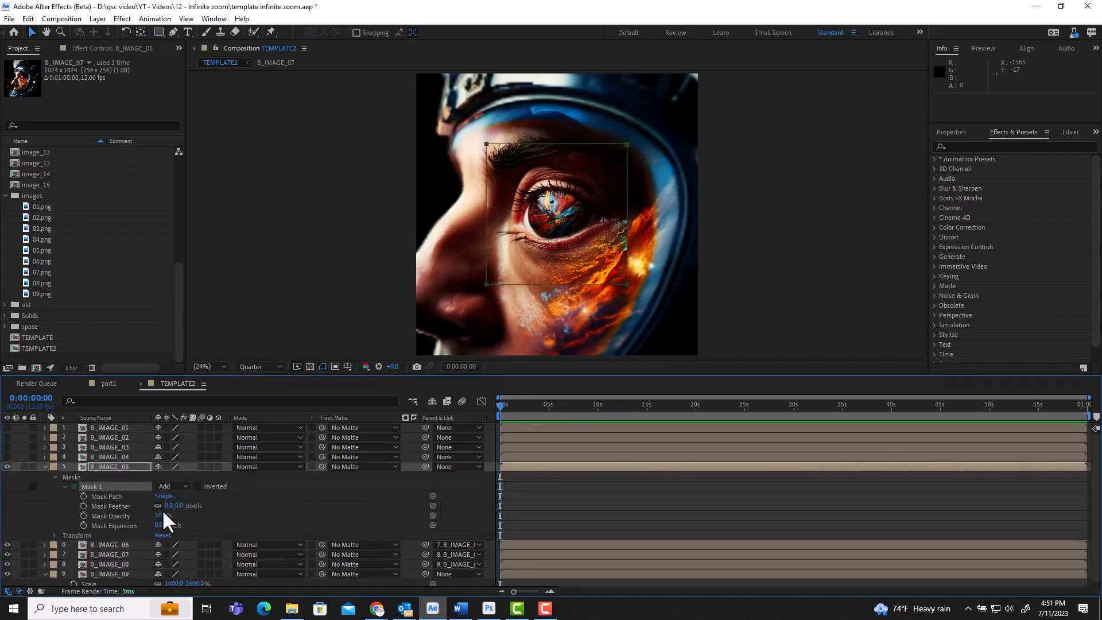
left_click(168, 507)
type("100")
key("Return")
left_click(160, 526)
type("-50")
key("Return")
left_click(45, 467)
left_click_drag(425, 466, 118, 476)
Make the B_IMAGE_04 layer visible and set the scale of B_IMAGE_09 to 3200%.
left_click(112, 457)
left_click(7, 457)
left_click(174, 515)
type("3200")
key("Return")
Add a full-frame mask to B_IMAGE_04 with 100 pixels of feather and -100 pixels of expansion, and parent the layer to B_IMAGE_05.
left_click(110, 457)
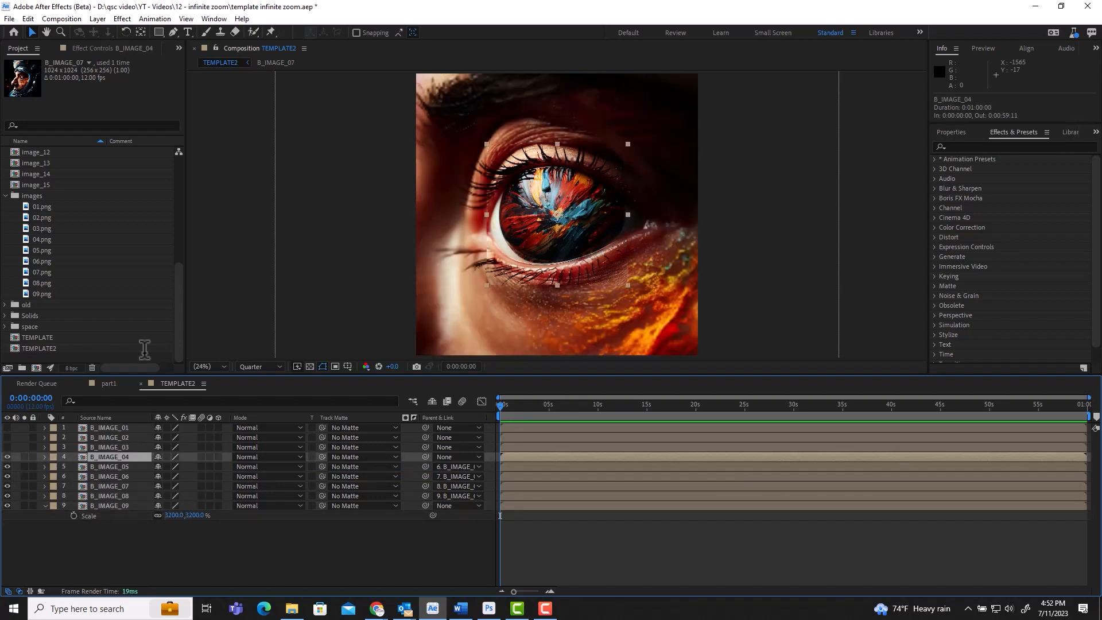
double_click(159, 33)
left_click(64, 476)
left_click(167, 497)
type("100")
key("Return")
left_click(161, 515)
type("-50")
key("Return")
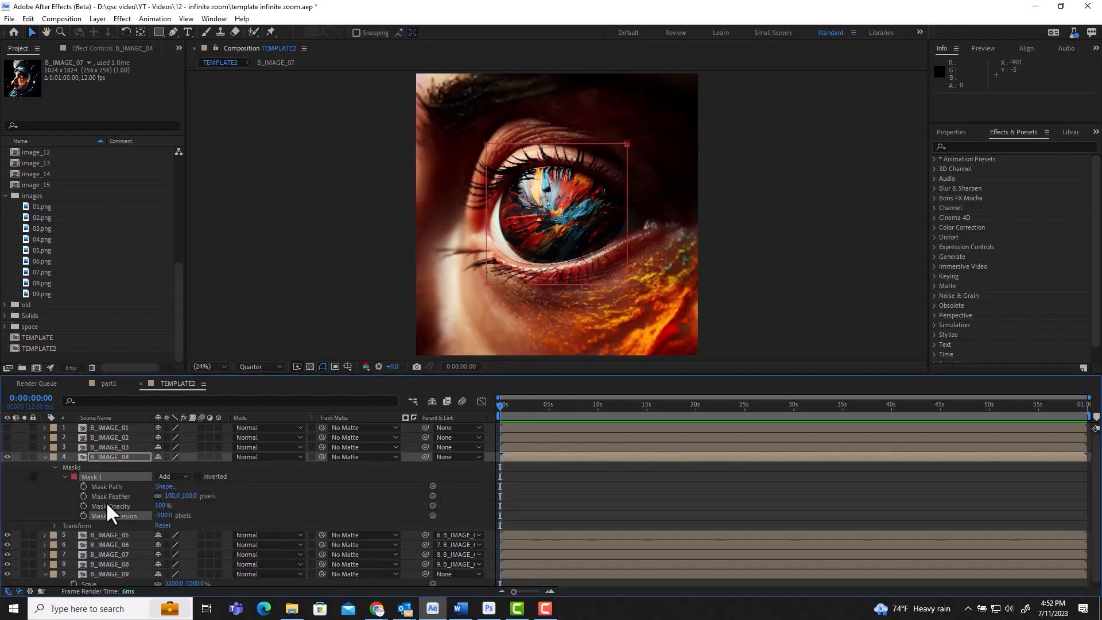
left_click(46, 457)
left_click_drag(425, 457, 112, 466)
Make the B_IMAGE_03 layer visible and set the scale of B_IMAGE_09 to 6400%.
left_click(8, 447)
left_click(110, 447)
left_click(174, 516)
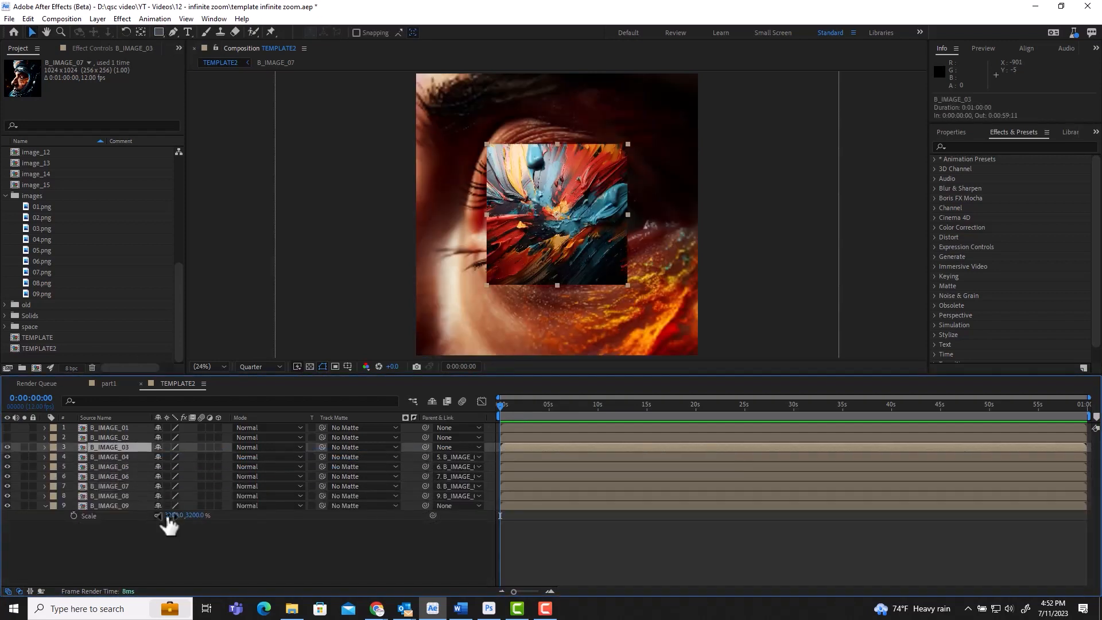
type("6400")
key("Return")
Add a full-frame mask to B_IMAGE_03 with a 100-pixel feather and a negative expansion, and parent the layer to B_IMAGE_04.
double_click(159, 33)
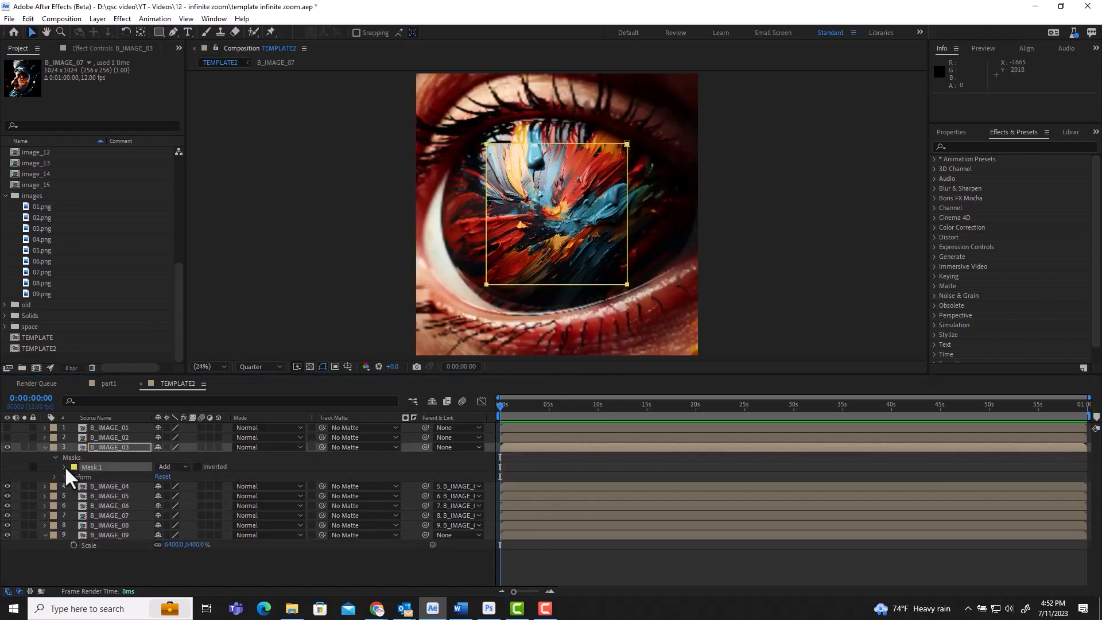
left_click(64, 467)
left_click(172, 487)
type("100")
key("Return")
left_click(159, 507)
type("-50")
key("Return")
left_click(55, 457)
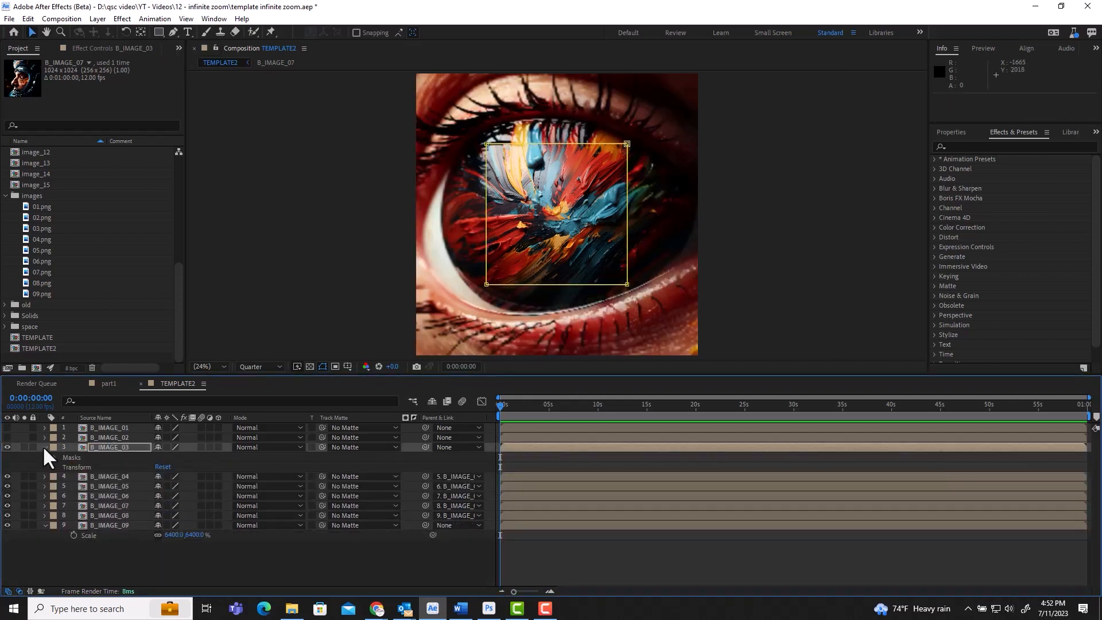
left_click(45, 447)
left_click_drag(422, 447, 172, 457)
Double the scale of B_IMAGE_09 to 12800% and make the B_IMAGE_02 layer visible.
left_click(174, 516)
type("12800")
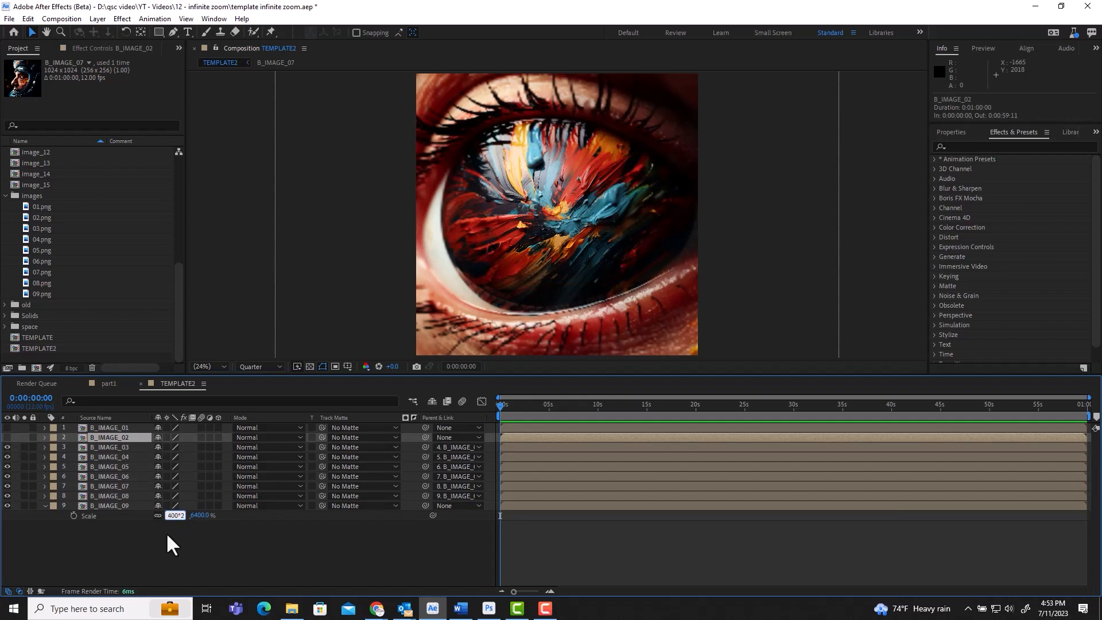
key("Return")
left_click(110, 437)
left_click(8, 438)
Add a full-frame mask to B_IMAGE_02 with 100 pixels of feather and -100 pixels of expansion, and parent the layer to B_IMAGE_03.
double_click(159, 32)
left_click(65, 457)
left_click(171, 477)
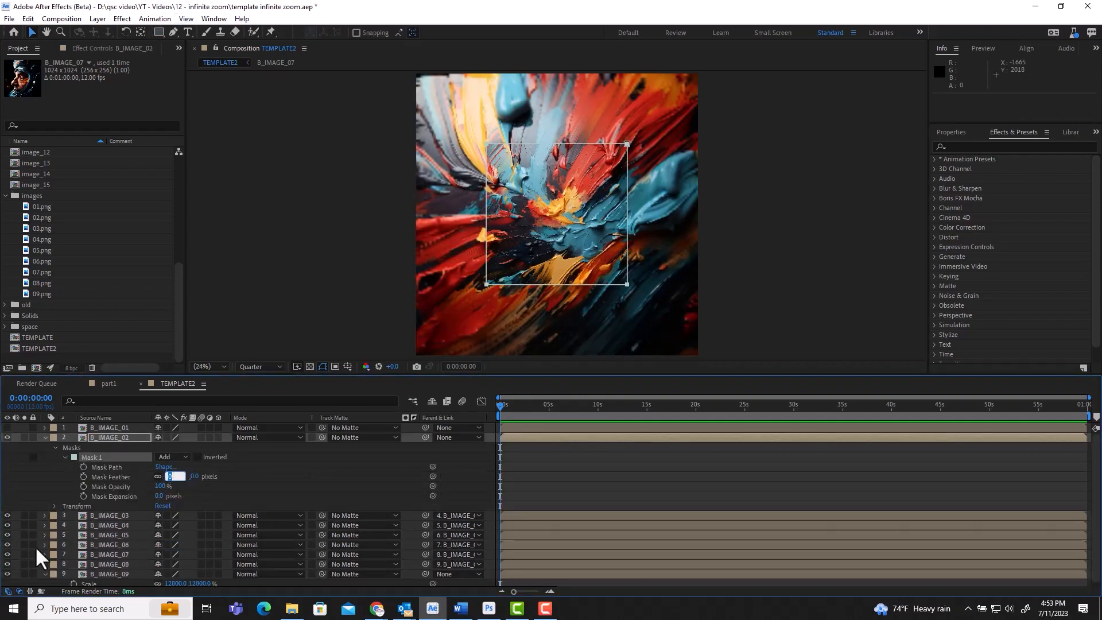
type("100")
key("Return")
left_click(158, 496)
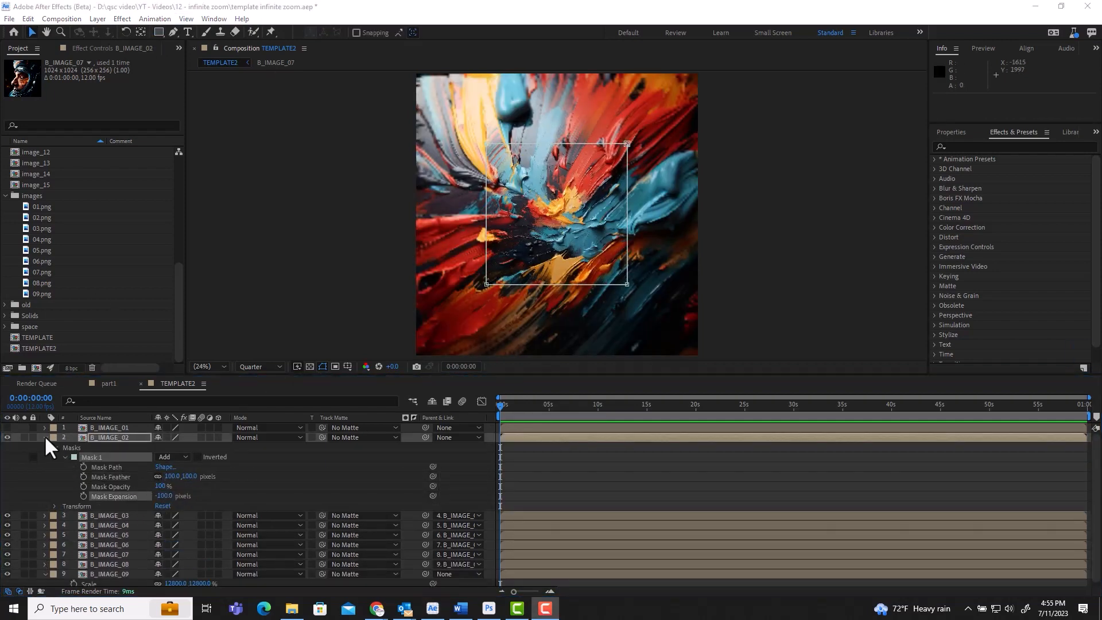
left_click(45, 437)
left_click_drag(425, 437, 119, 445)
key("m")
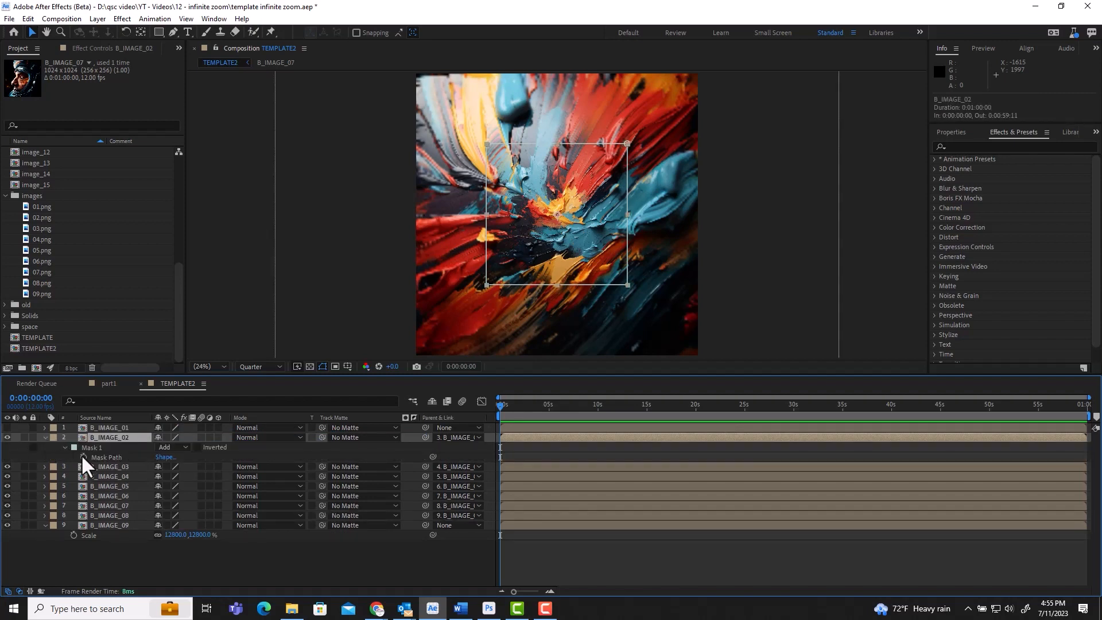
left_click(64, 447)
left_click(65, 447)
Make the B_IMAGE_01 layer visible and double the scale of B_IMAGE_09 from 12800%.
left_click(8, 427)
left_click(92, 427)
left_click(171, 526)
key("Right")
type("*2")
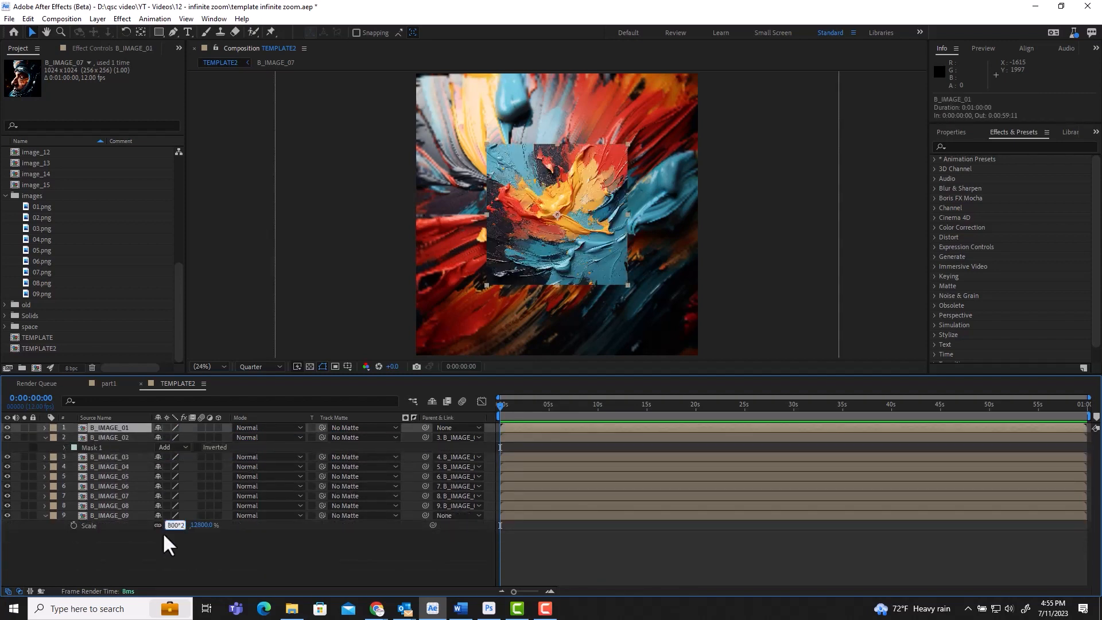
key("Return")
Add a full-frame mask to B_IMAGE_01 with 100 pixels of feather and -100 pixels of expansion, and parent the layer to B_IMAGE_02.
left_click(141, 429)
double_click(158, 33)
left_click(64, 448)
left_click(169, 468)
type("100")
key("Return")
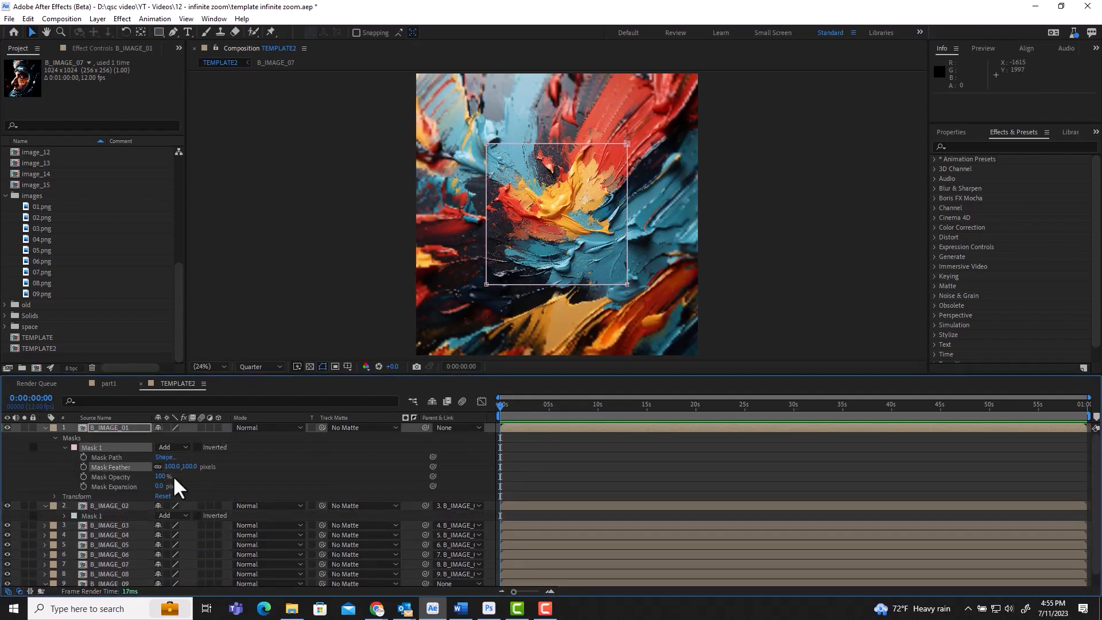
left_click(159, 486)
type("-100")
key("Return")
left_click(46, 427)
left_click(45, 438)
left_click_drag(425, 428, 119, 437)
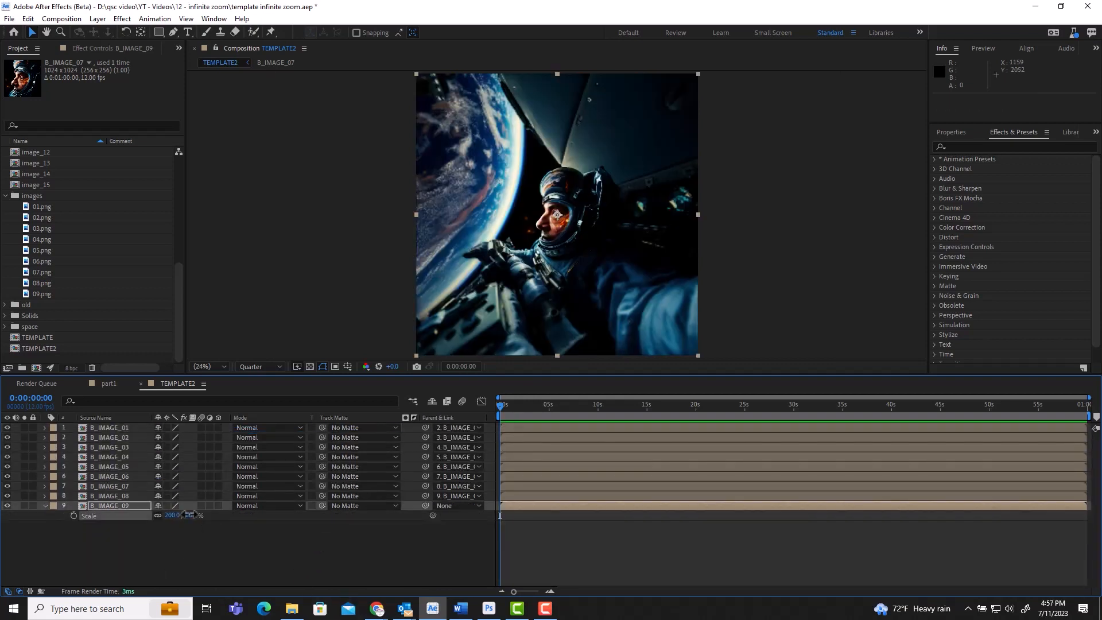
Test the nested zoom by raising the scale of B_IMAGE_09 to 400%, 800% and 1600% in turn.
left_click(190, 516)
type("*2")
key("Return")
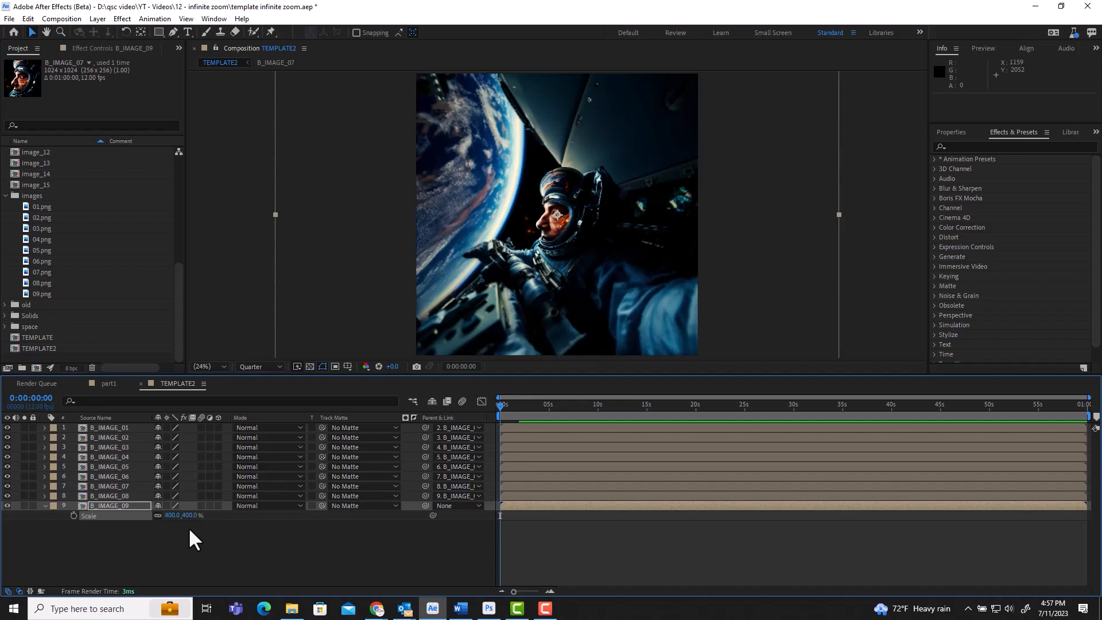
left_click(190, 516)
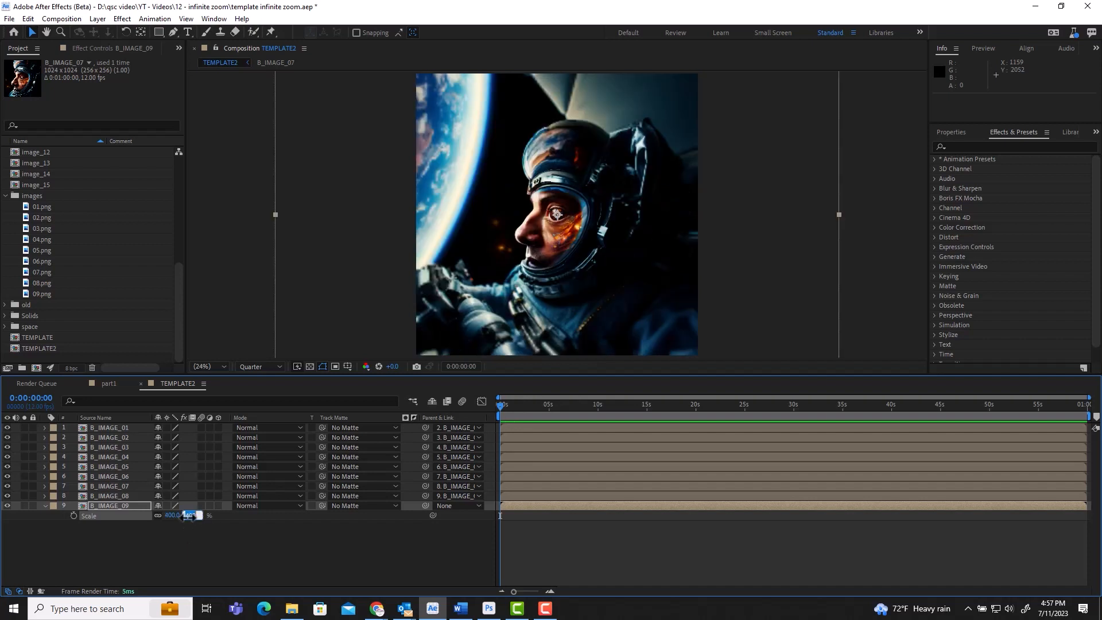
type("400*2")
key("Return")
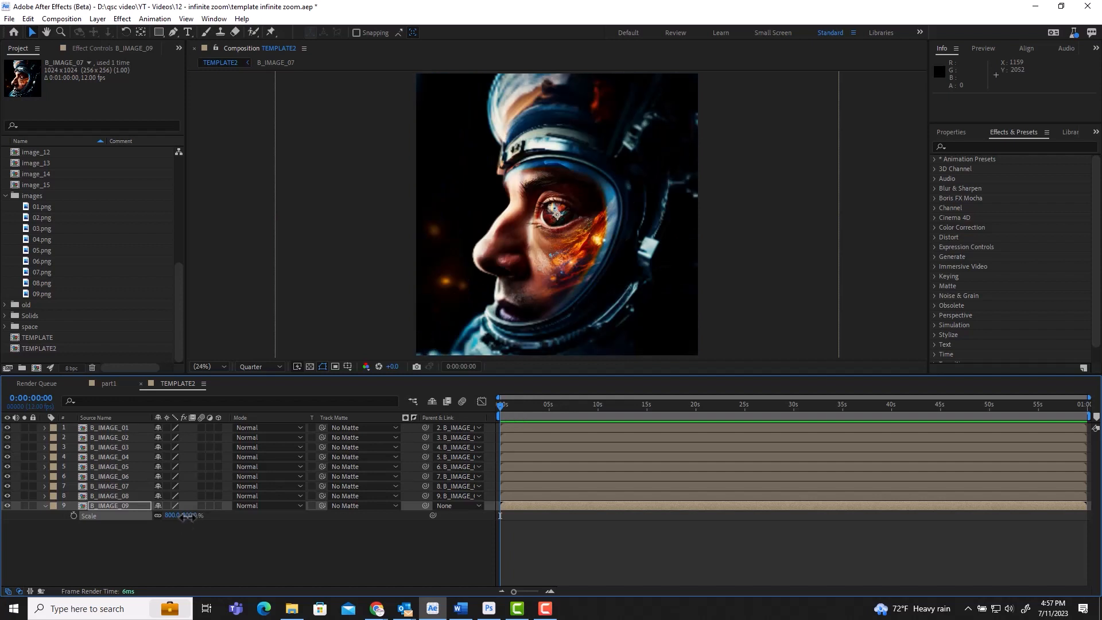
left_click(189, 515)
type("8")
type("2")
key("Return")
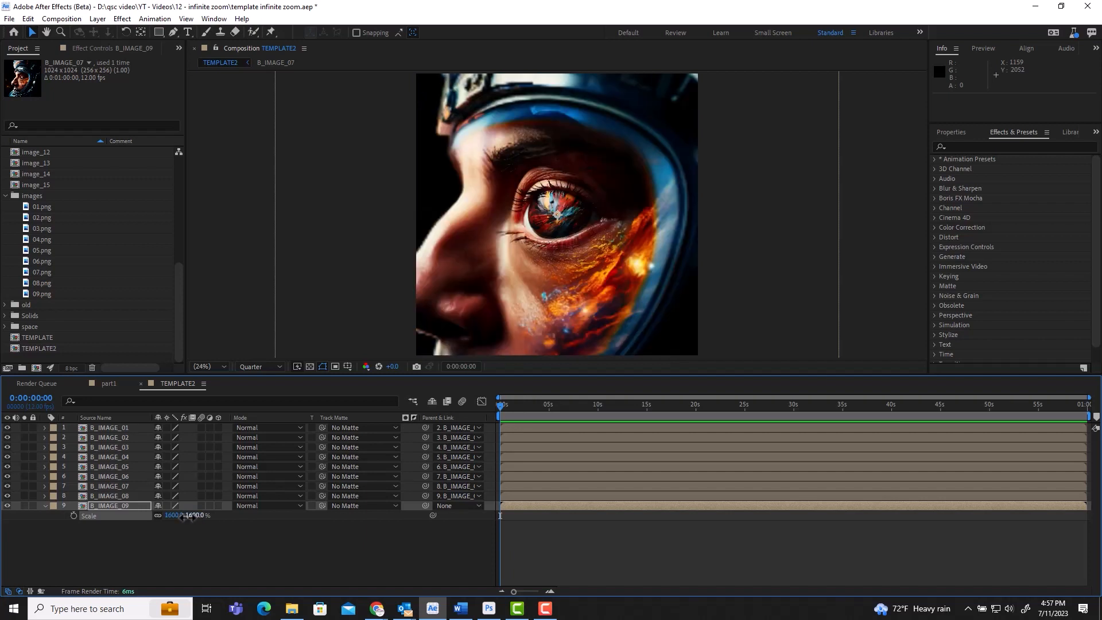
Continue the zoom test by doubling the scale of B_IMAGE_09 to 3200%, 6400% and 12800%.
left_click(194, 515)
key("Return")
left_click(194, 516)
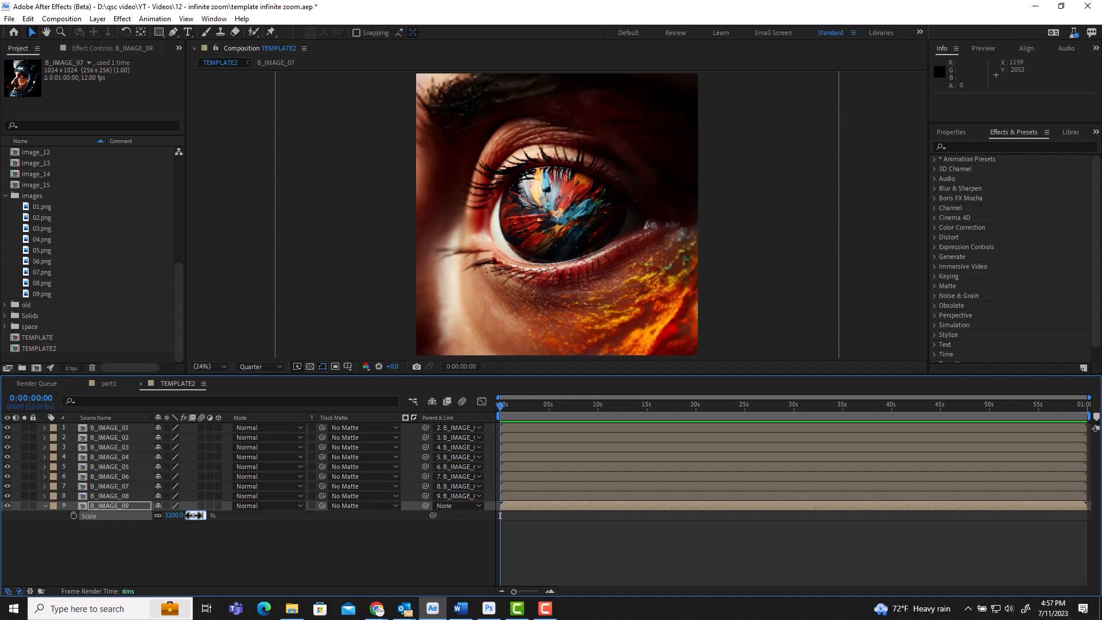
type("6400")
key("Return")
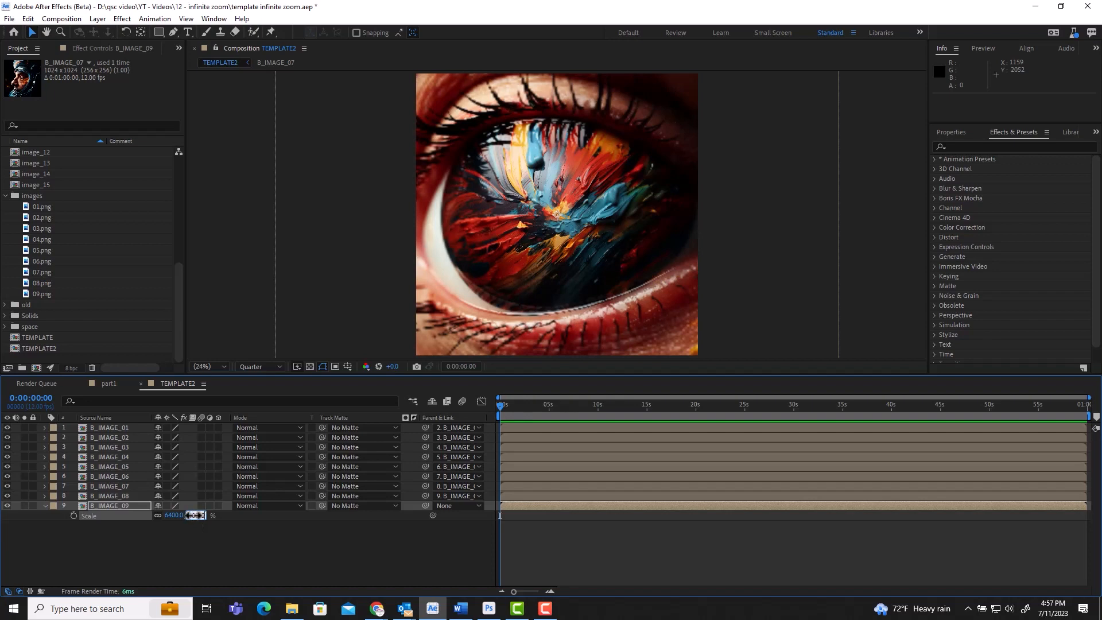
left_click(195, 514)
type("12800")
key("Return")
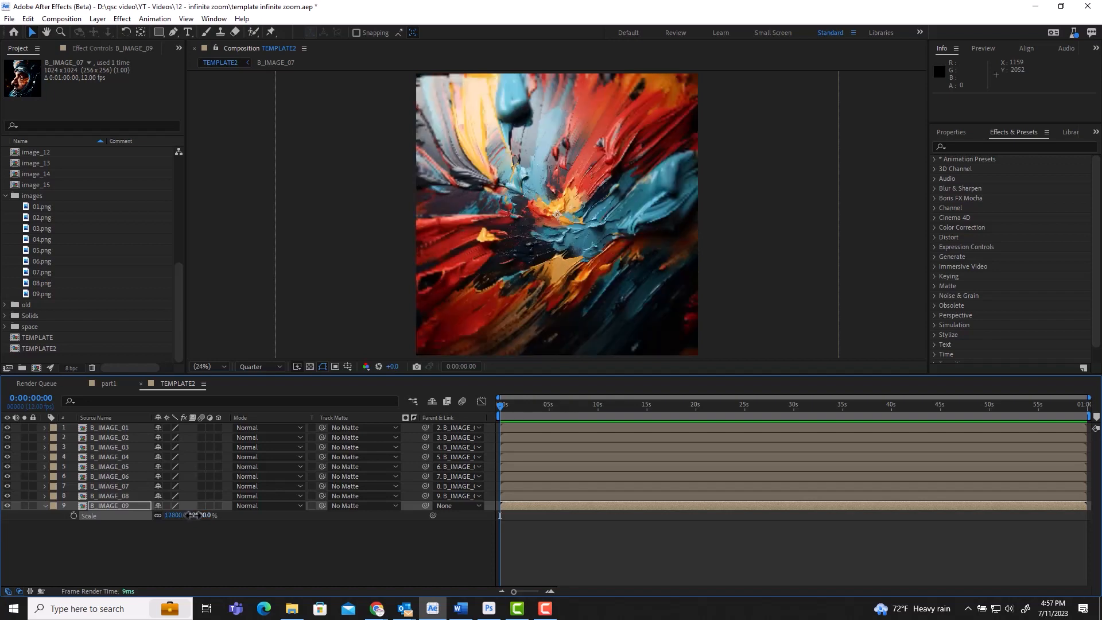
Set the scale of B_IMAGE_09 to 25600% by doubling 12800, and deselect the layer.
left_click(198, 515)
type("1")
type("2800*")
type("2")
key("Return")
left_click(390, 531)
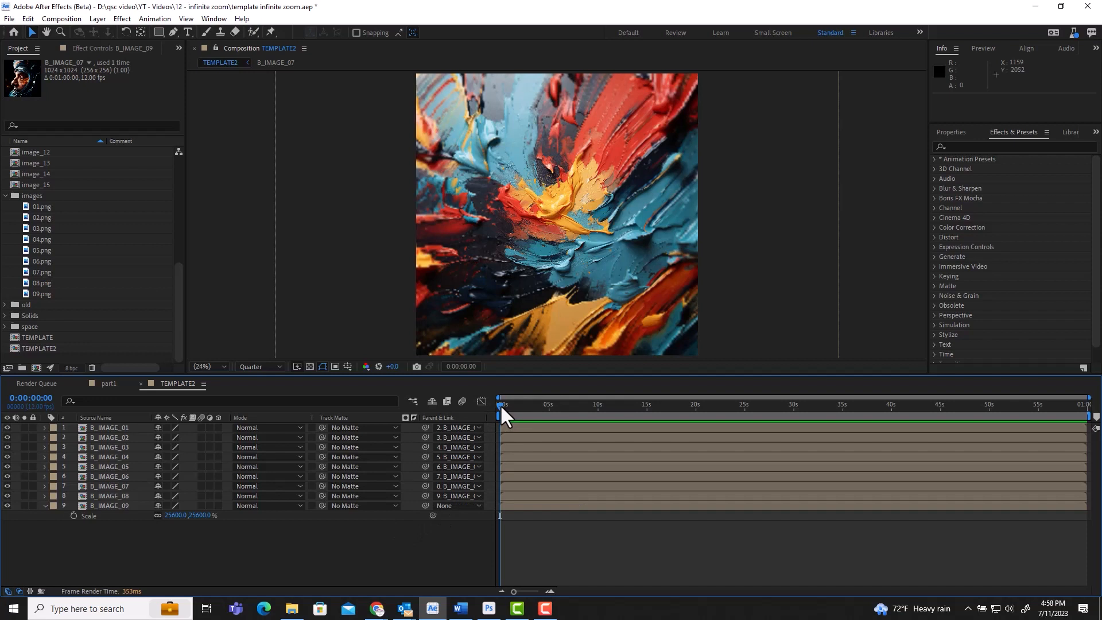
Keyframe the scale of B_IMAGE_09 at 25600% on the last frame (0:00:59:11) and at 200% on the first frame.
left_click_drag(501, 404, 1088, 404)
left_click(74, 515)
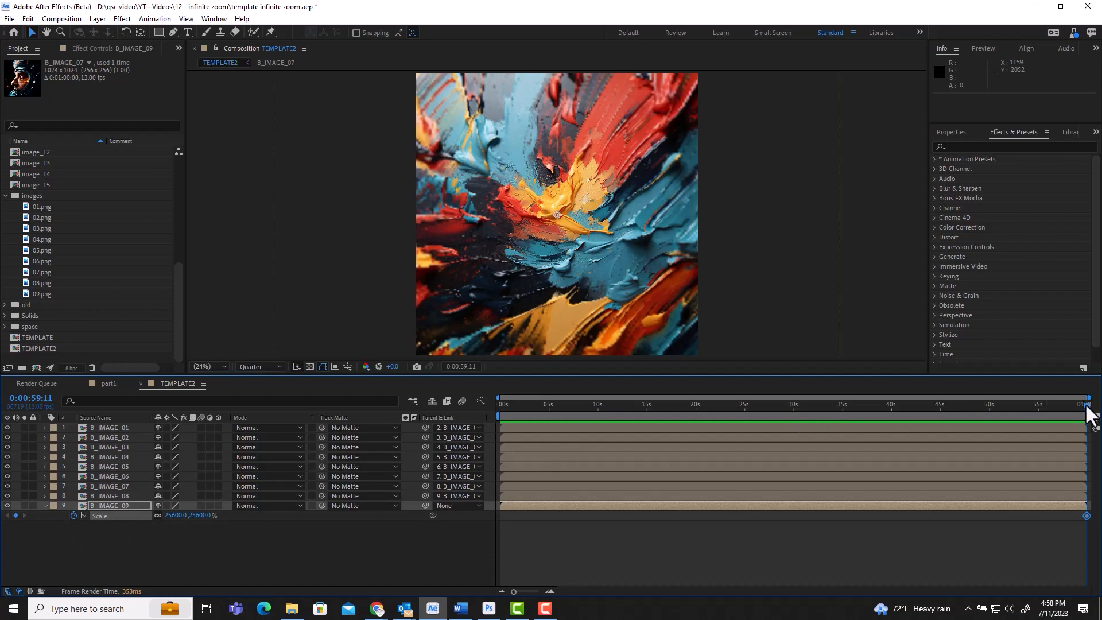
left_click_drag(1086, 404, 496, 429)
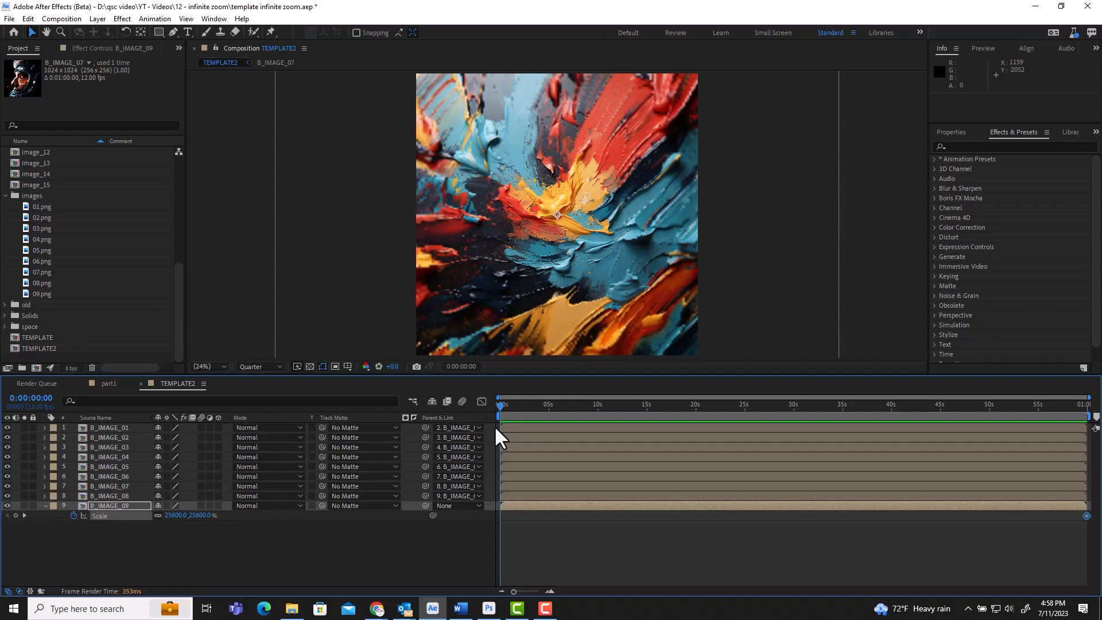
left_click(172, 515)
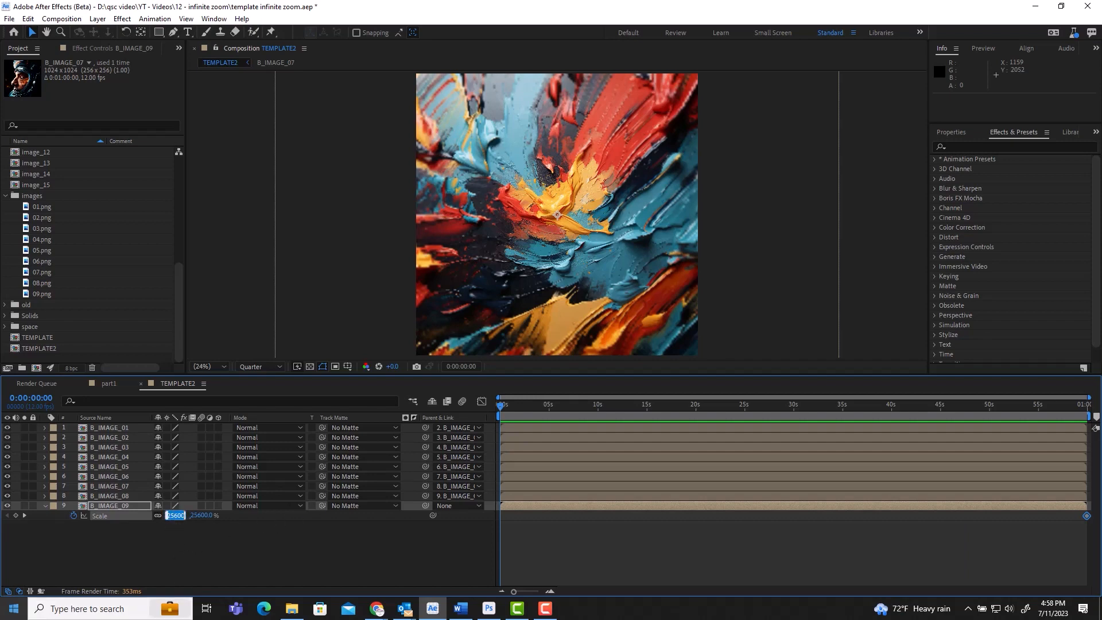
type("200")
key("Return")
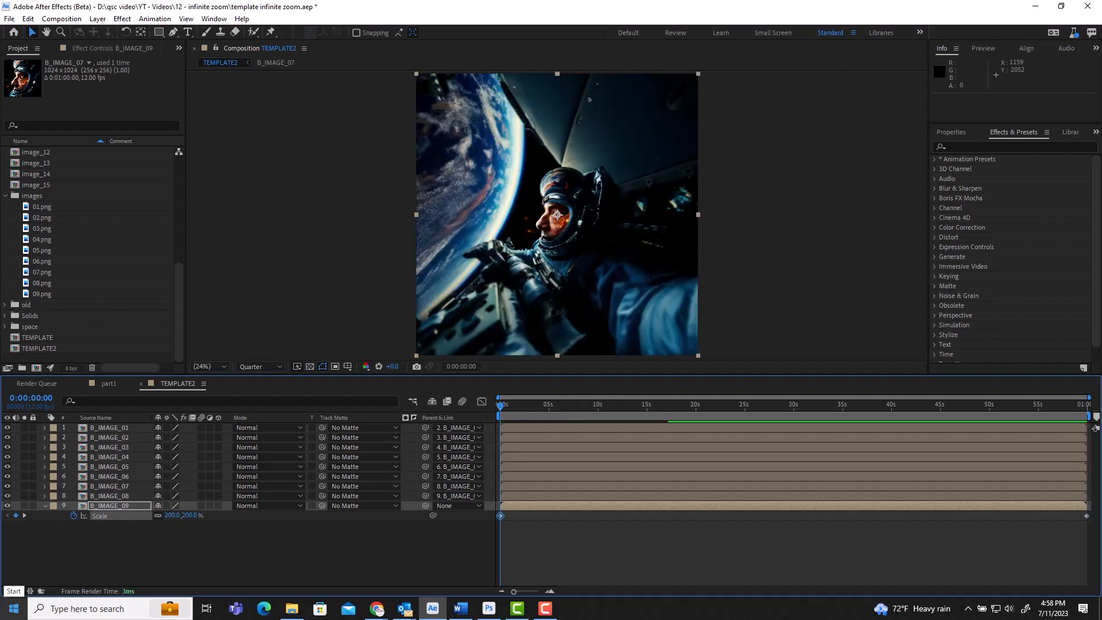
Deselect the layer, preview the zoom animation from the start and stop the playback.
left_click(405, 574)
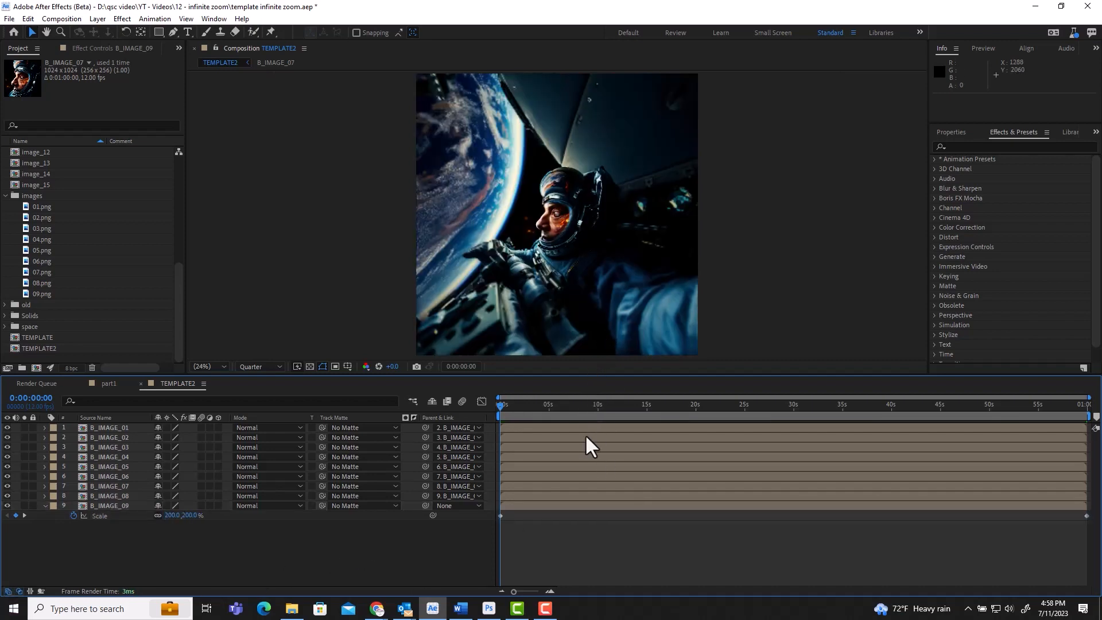
key("space")
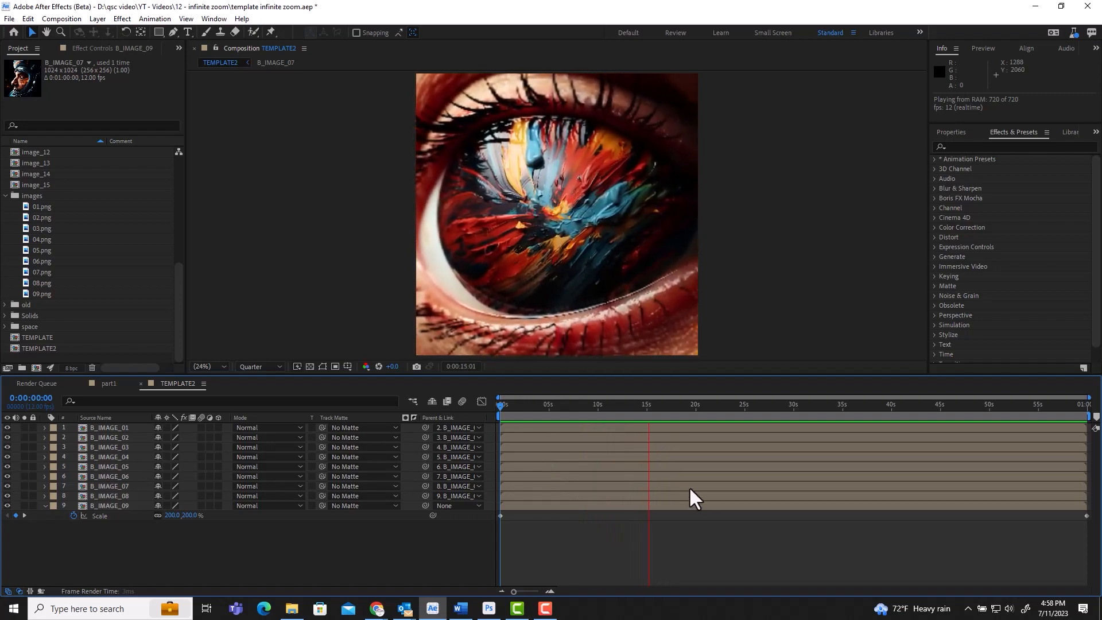
key("space")
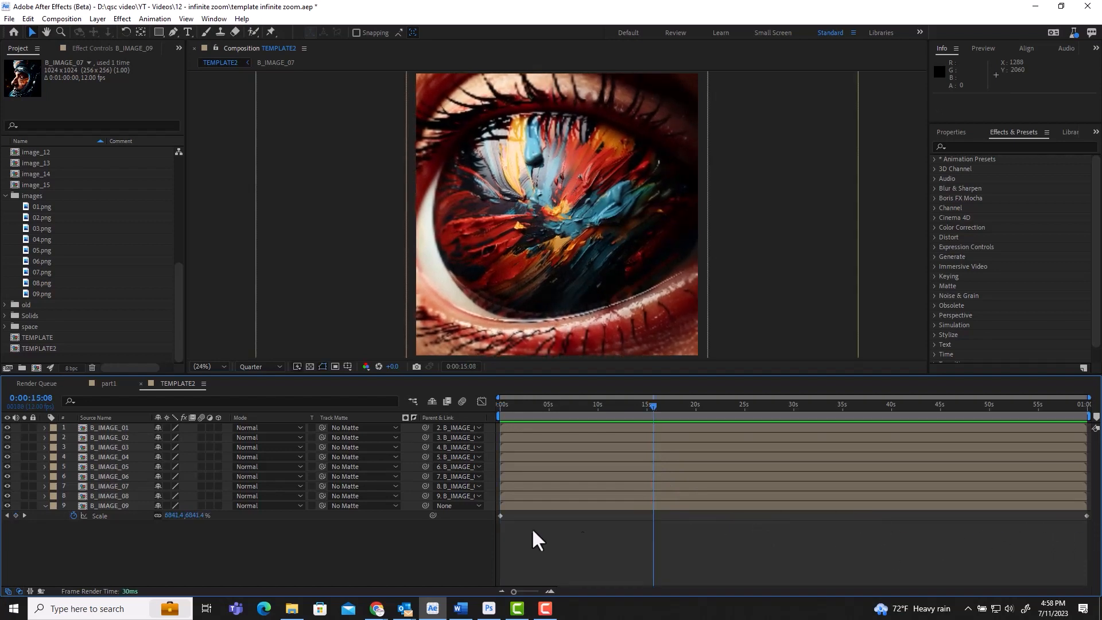
Apply Exponential Scale to both scale keyframes of B_IMAGE_09 and return to the start of the timeline.
left_click(499, 516)
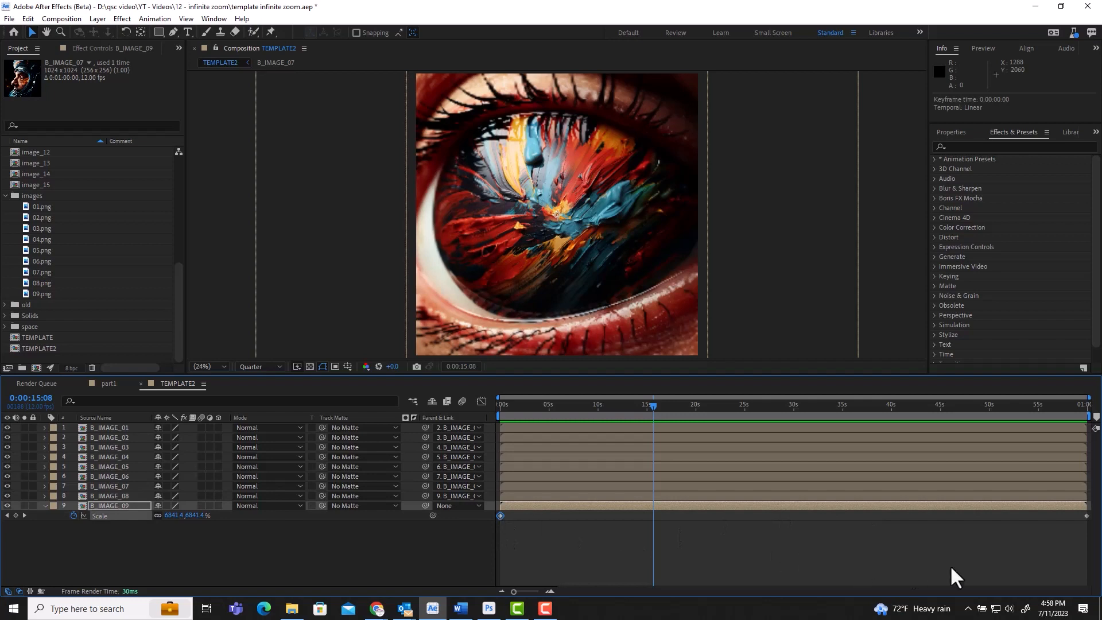
left_click(1085, 515, "ctrl")
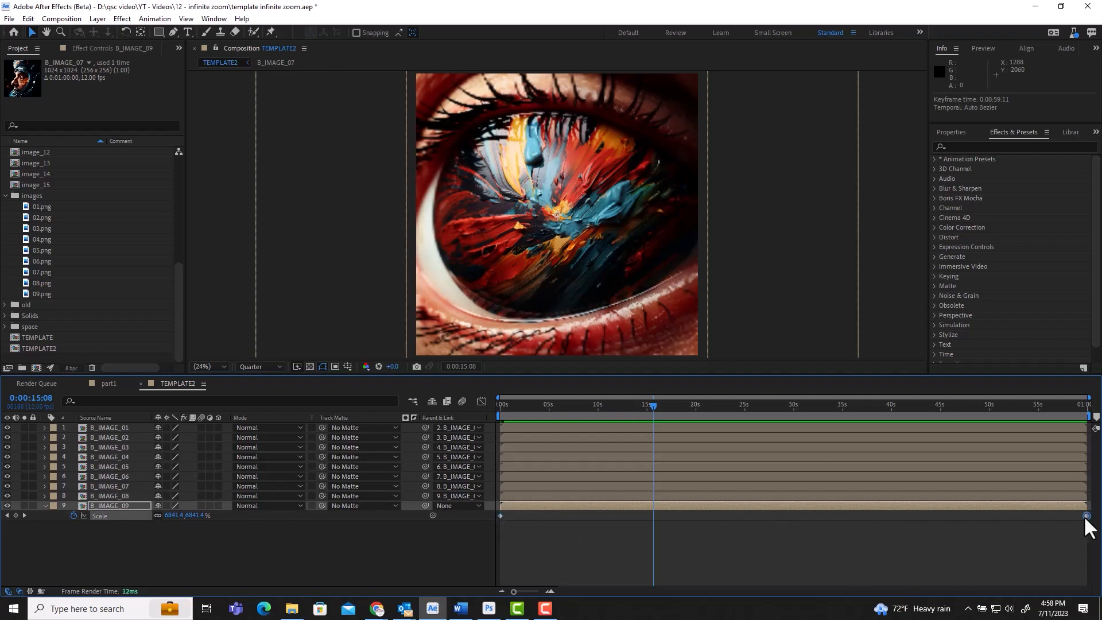
right_click(500, 515)
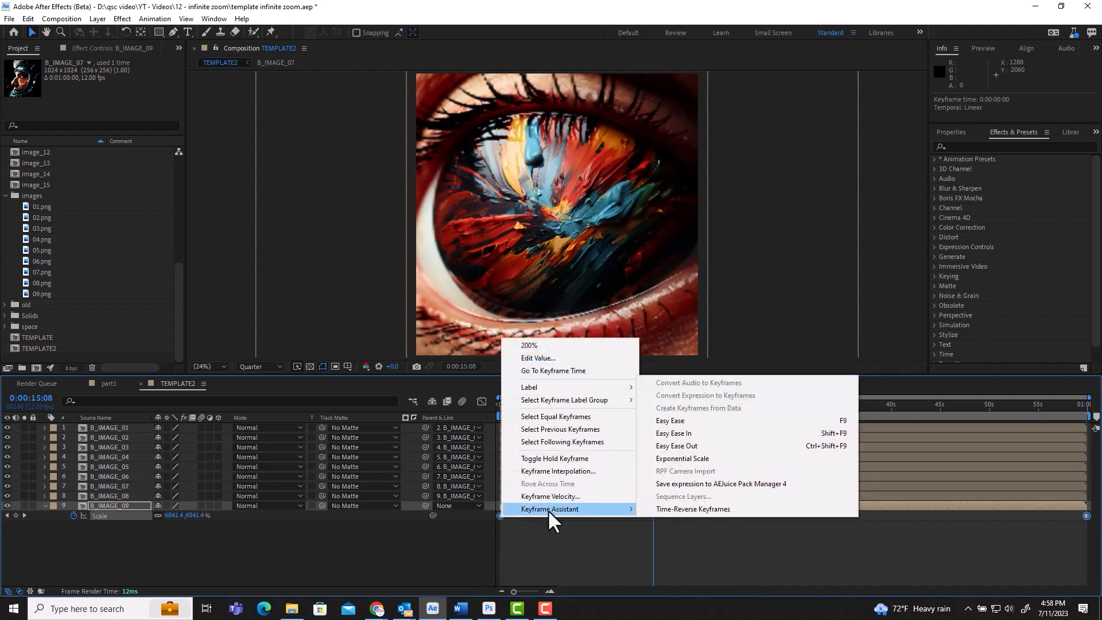
left_click(683, 459)
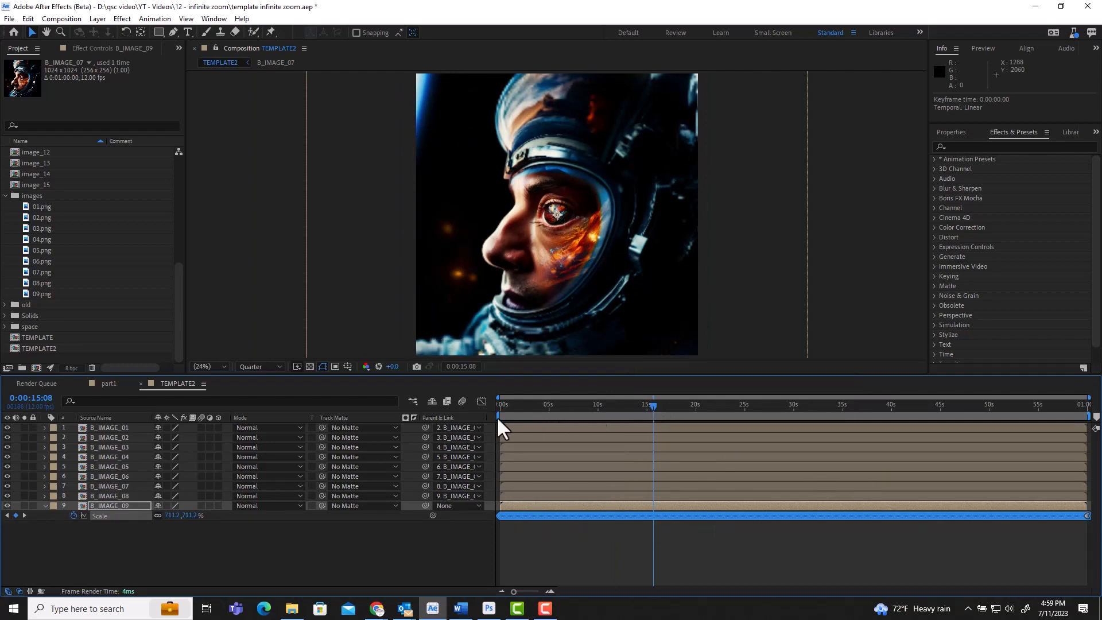
left_click(498, 415)
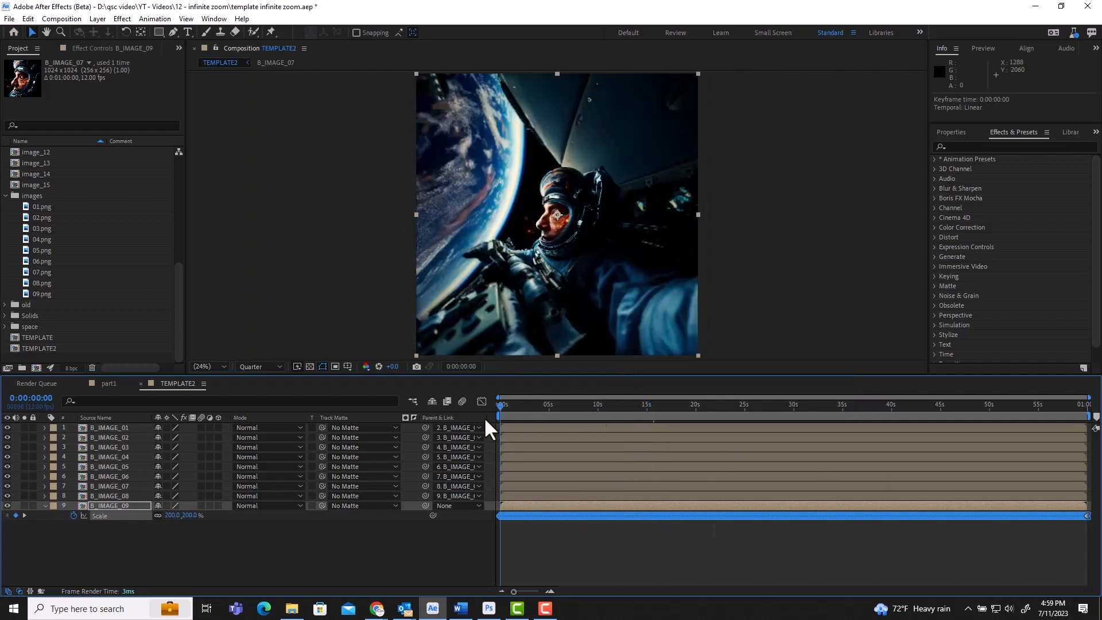
Preview the exponential zoom animation, return to the first frame and deselect the B_IMAGE_09 layer.
key("space")
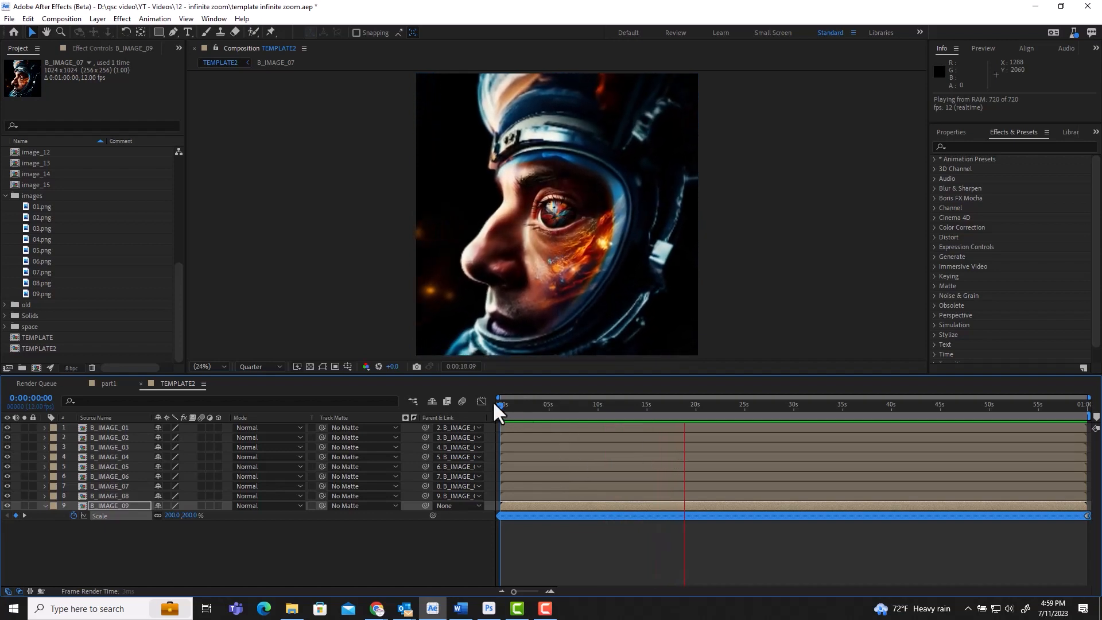
mouse_move(500, 404)
left_mouse_down()
mouse_move(1088, 409)
mouse_move(473, 422)
left_mouse_up()
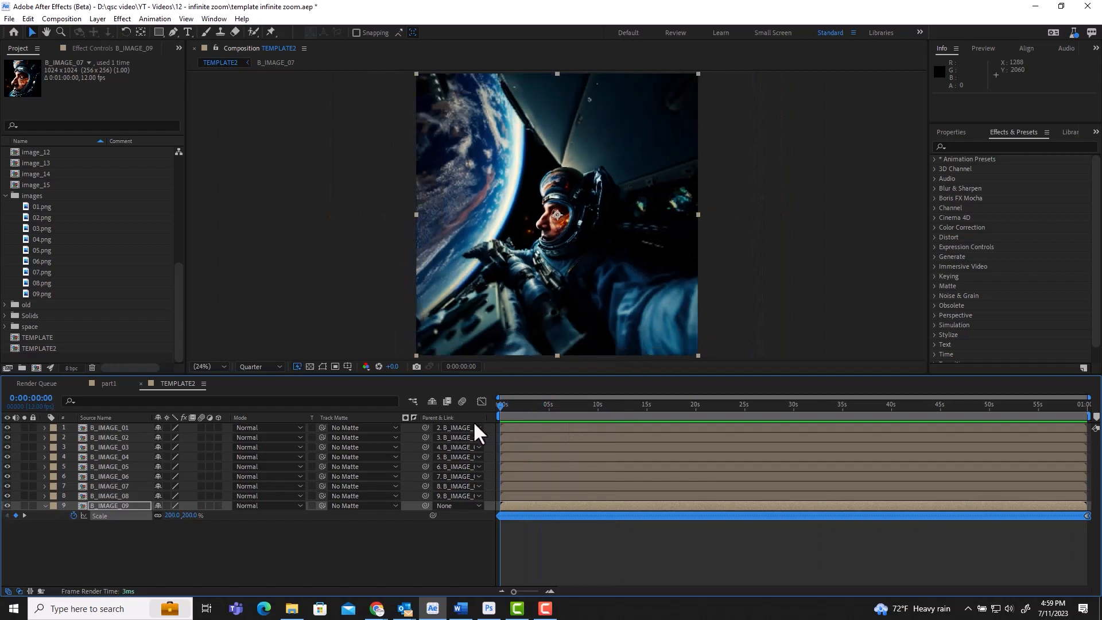
left_click(175, 557)
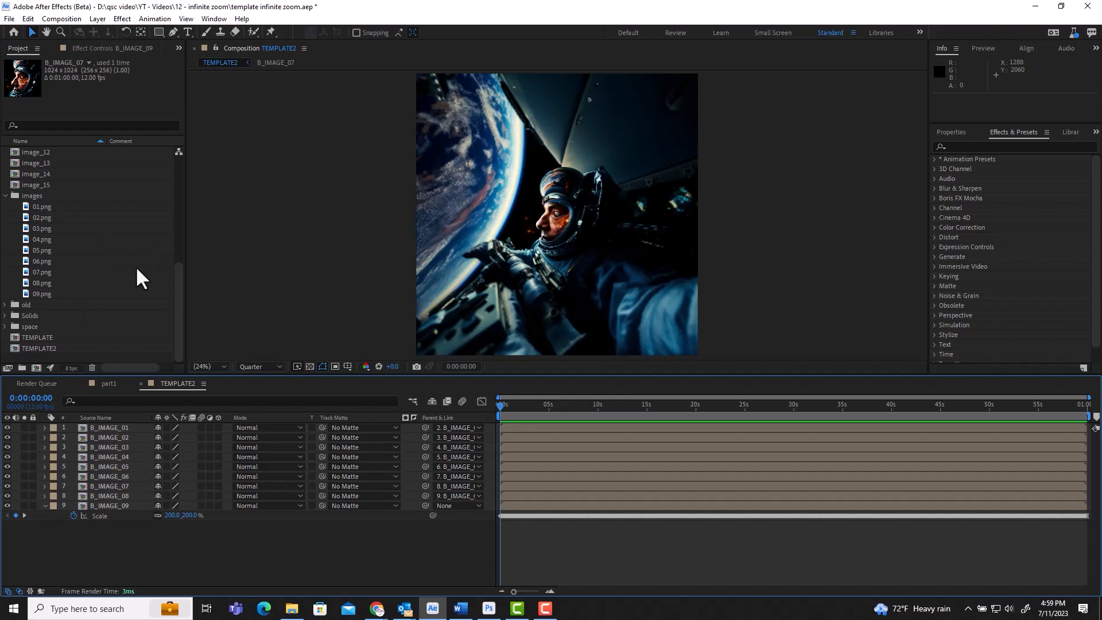
Expand the old and space folders in the project and examine the space images 12.png, 11.png, 09.png and 08.png.
left_click(5, 304)
scroll(5, 302, "down", 1)
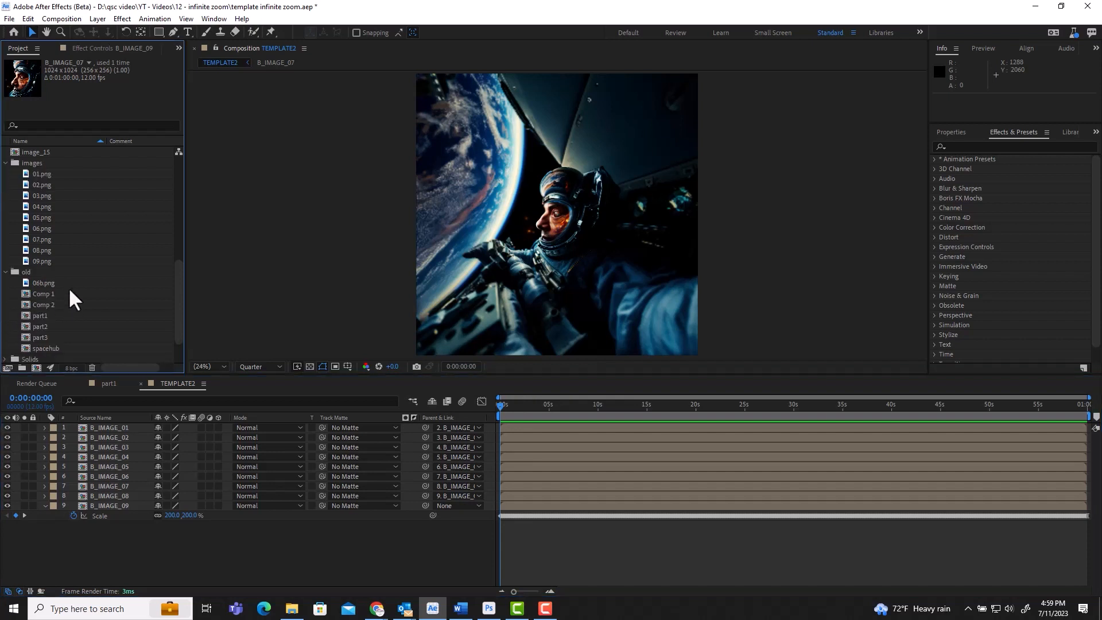
scroll(66, 282, "down", 1)
scroll(65, 278, "down", 1)
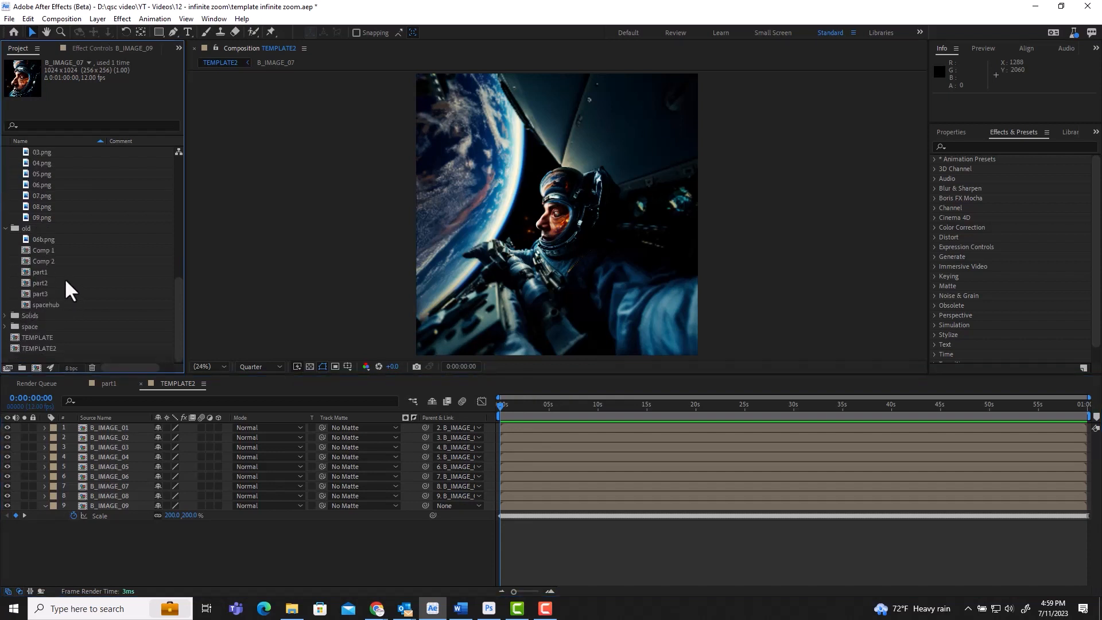
left_click(12, 327)
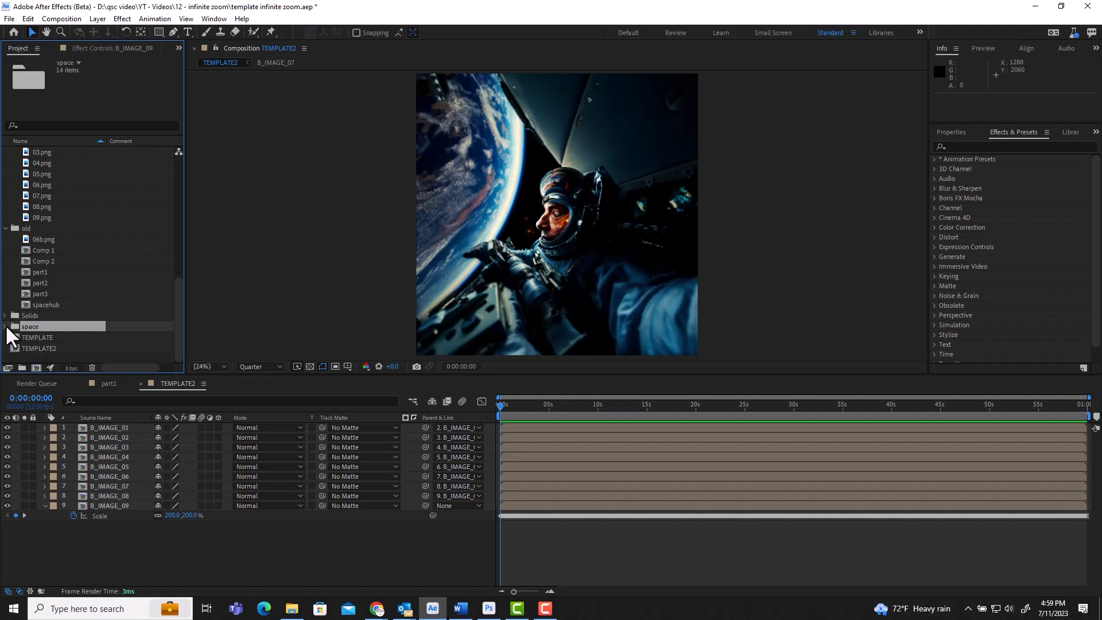
left_click(5, 325)
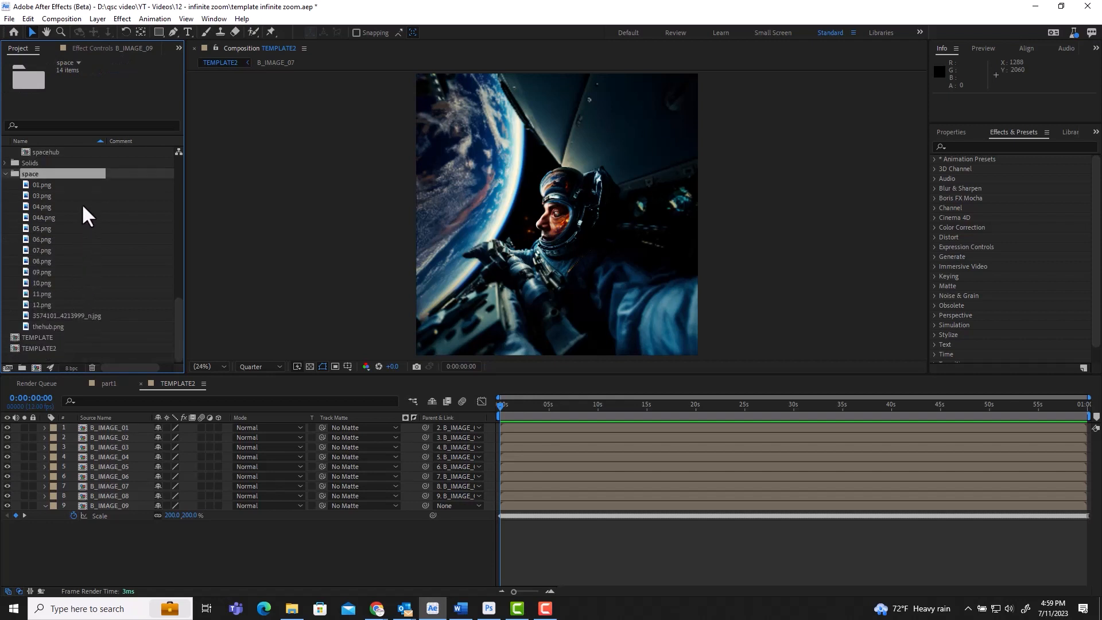
left_click(37, 303)
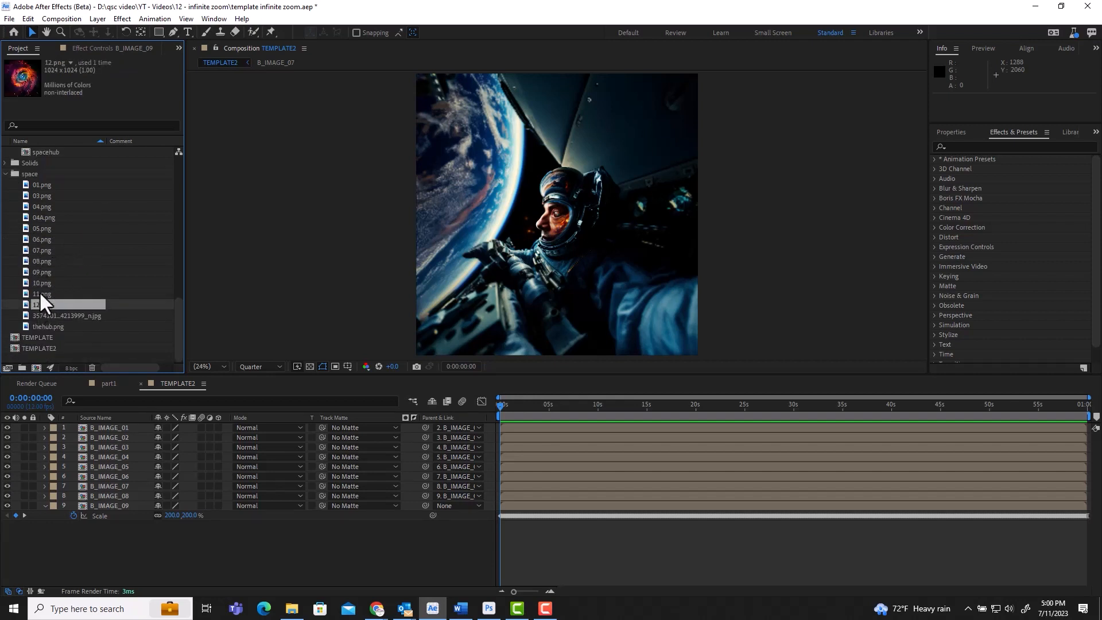
left_click(39, 292)
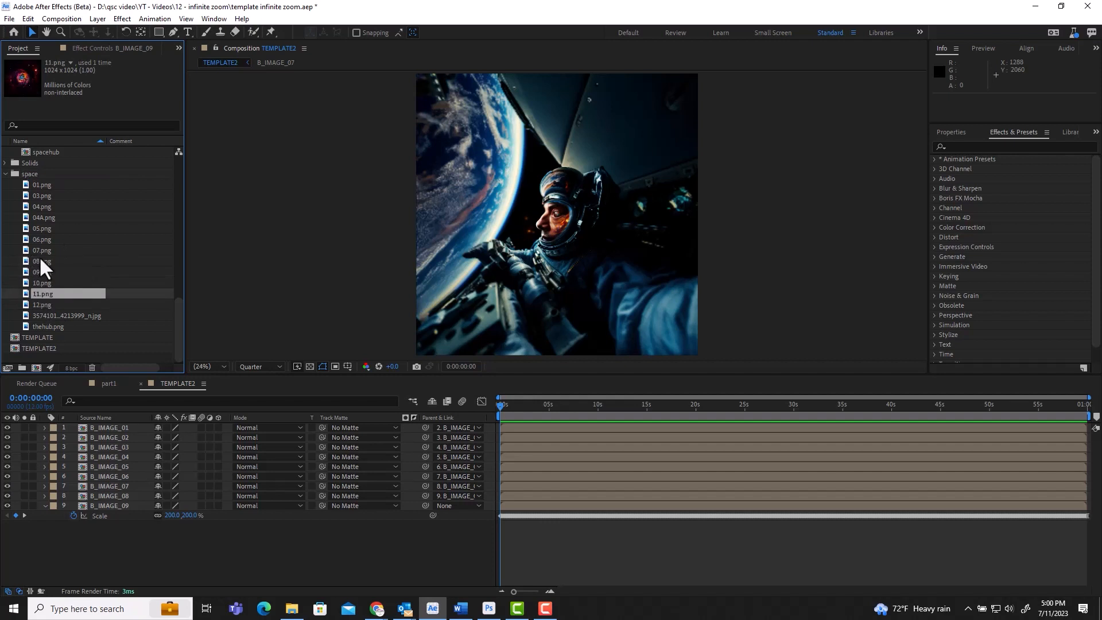
left_click(39, 272)
left_click(40, 261)
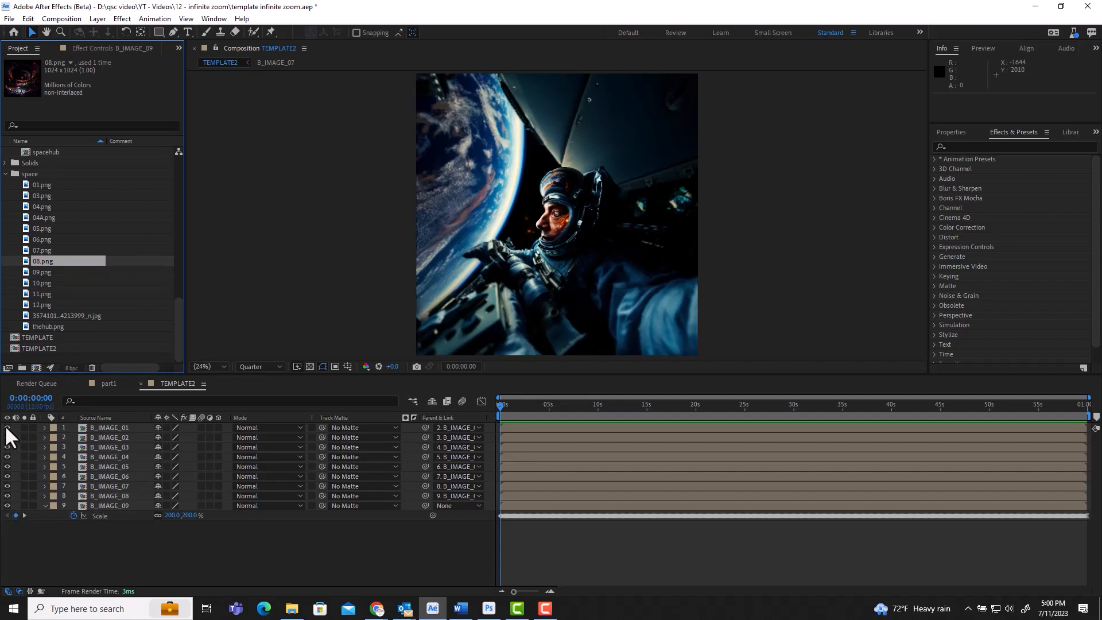
Hide layers B_IMAGE_01 to B_IMAGE_05 in TEMPLATE2, scrub the start of the animation and return to the first frame.
left_click_drag(7, 428, 11, 456)
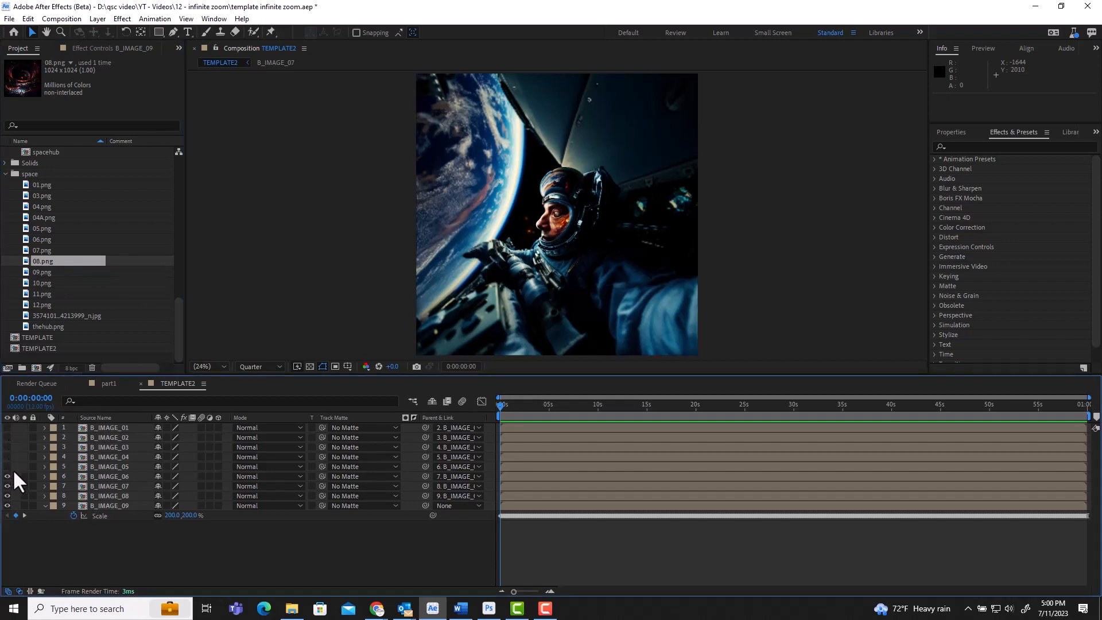
left_click_drag(501, 405, 543, 405)
key("Home")
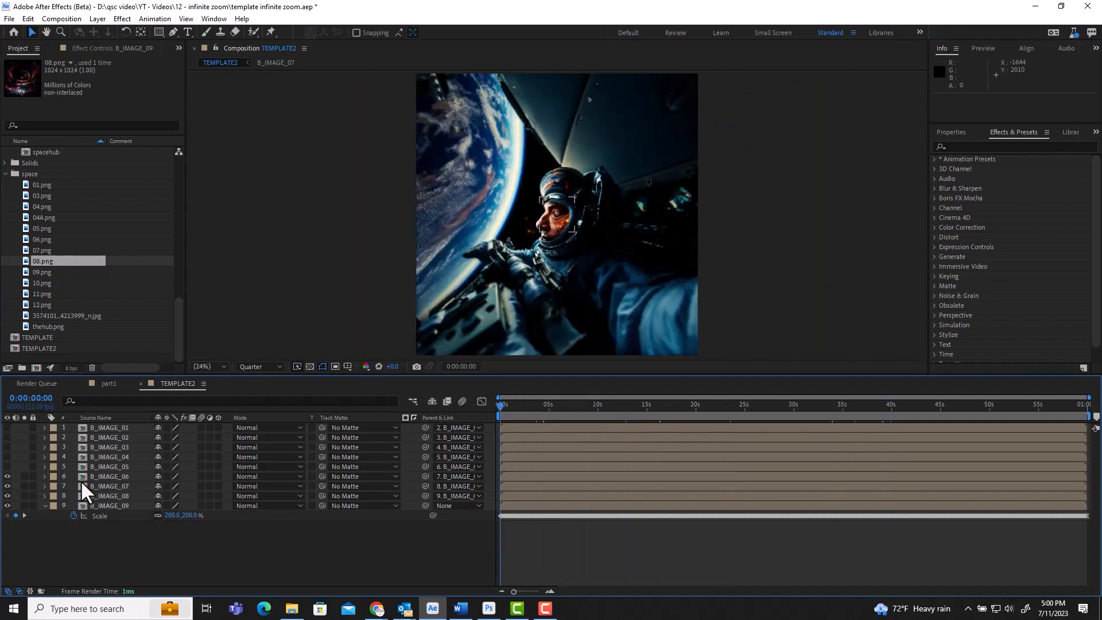
Place 12.png from the space folder above 06.png inside the B_IMAGE_06 composition and close that composition.
left_click(81, 475)
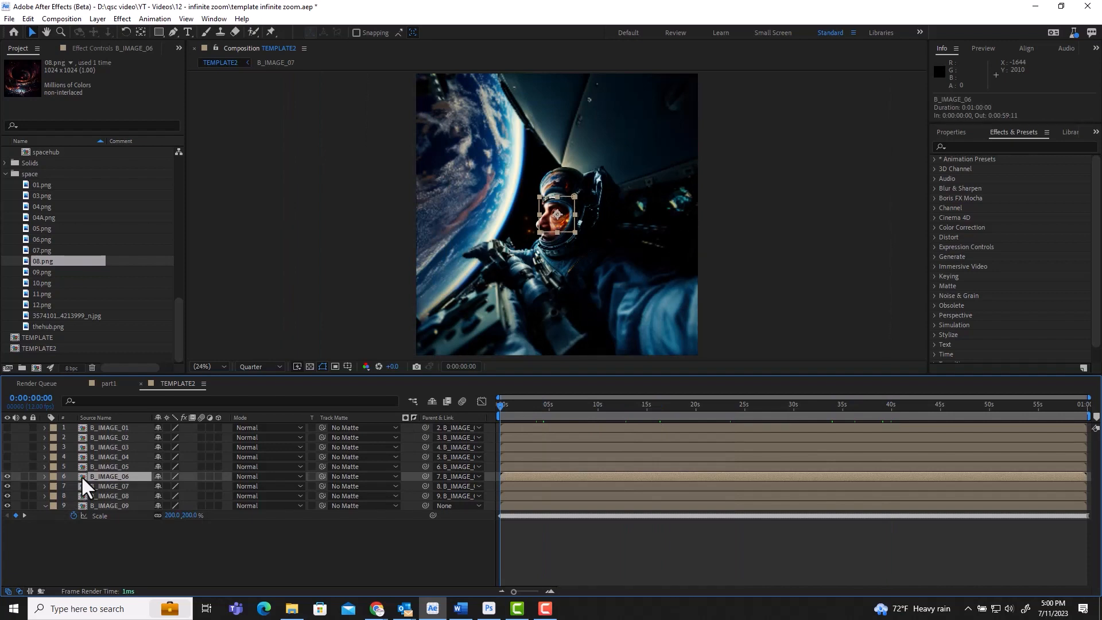
left_click(29, 294)
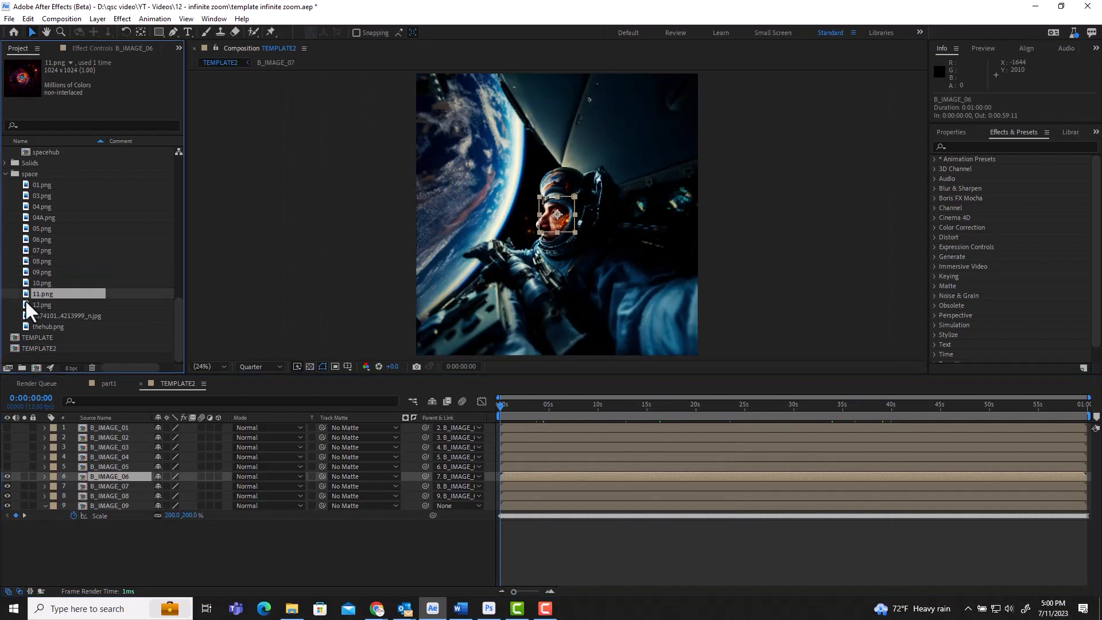
left_click(24, 305)
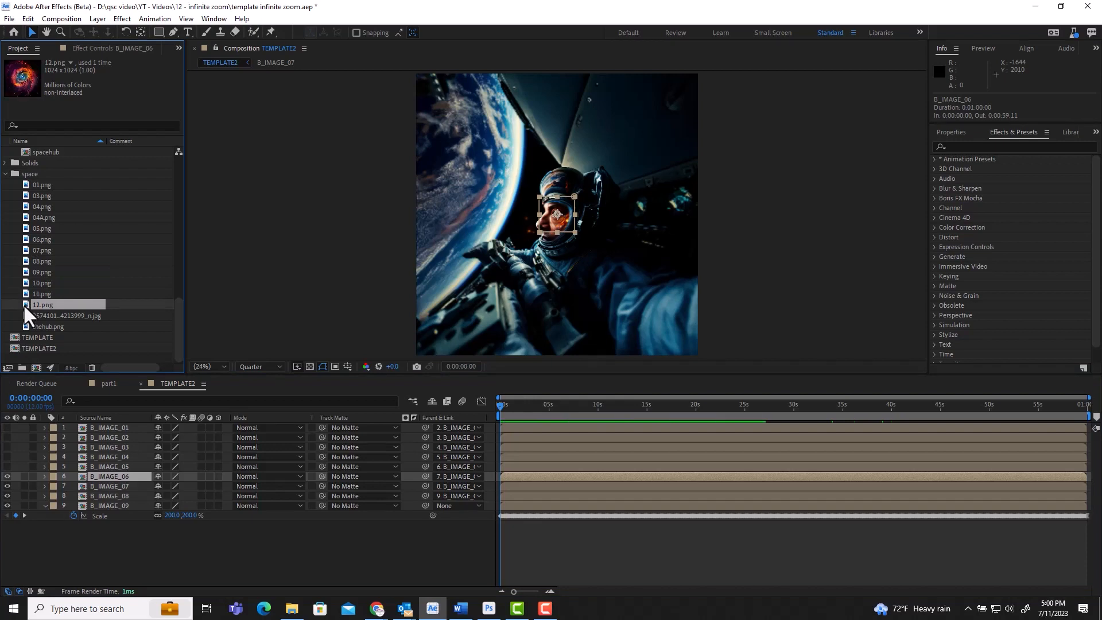
double_click(82, 477)
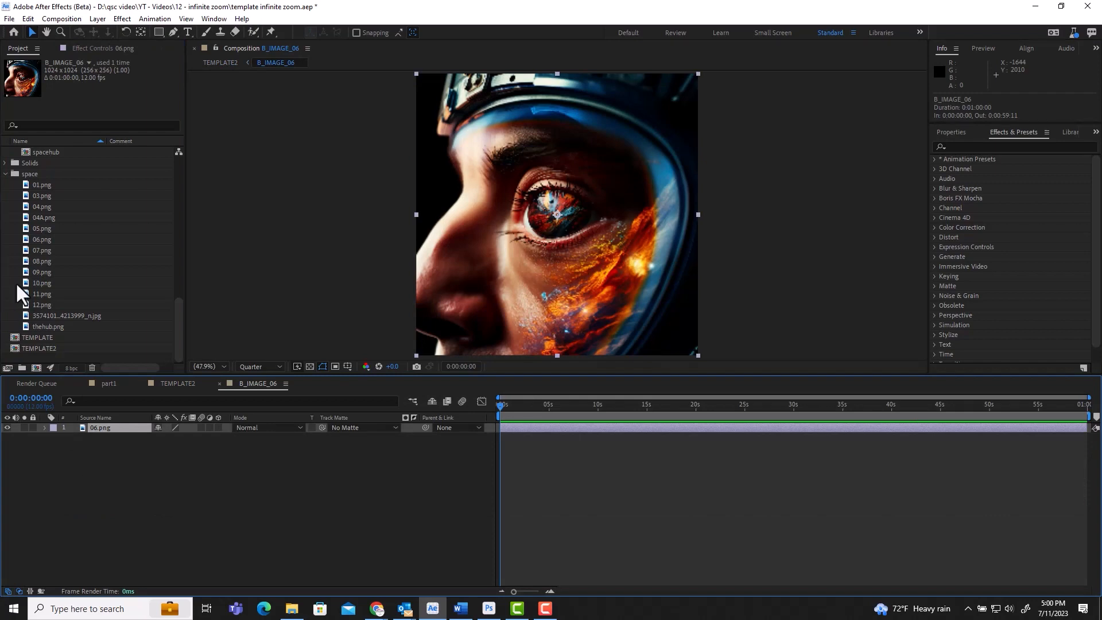
left_click(34, 305)
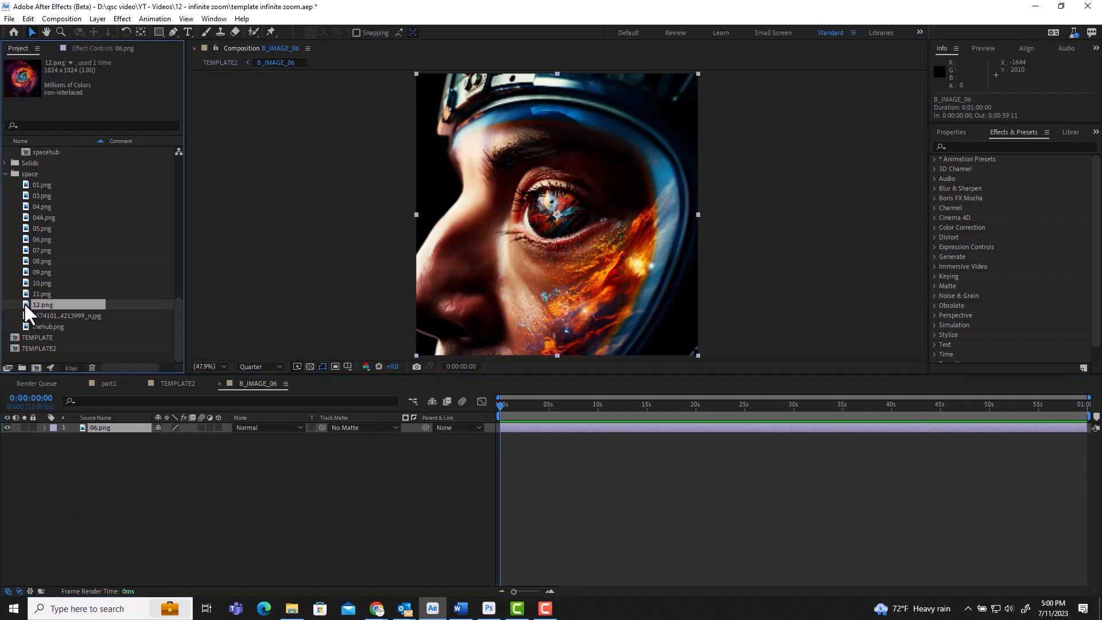
left_click_drag(25, 302, 92, 427)
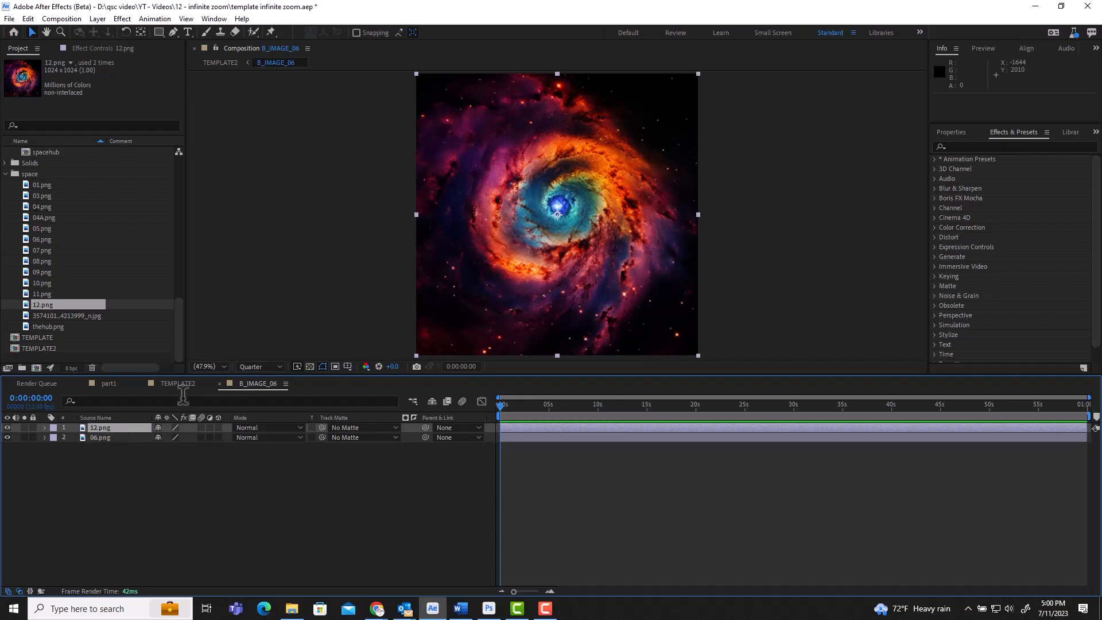
left_click(220, 383)
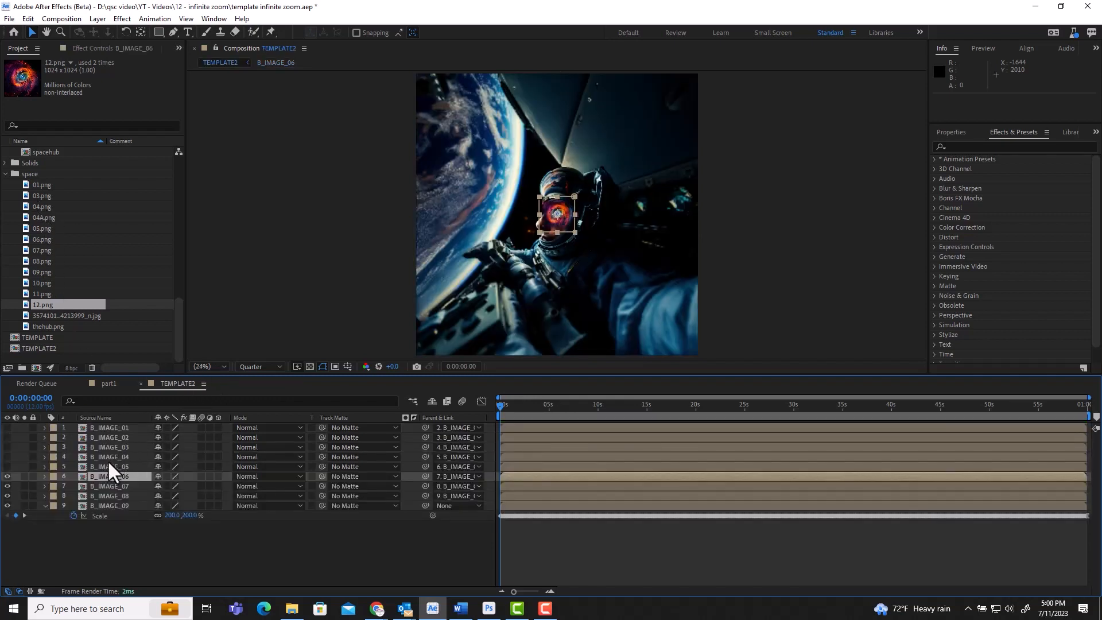
Place 11.png from the space folder above 07.png inside B_IMAGE_07 and return to TEMPLATE2.
double_click(81, 486)
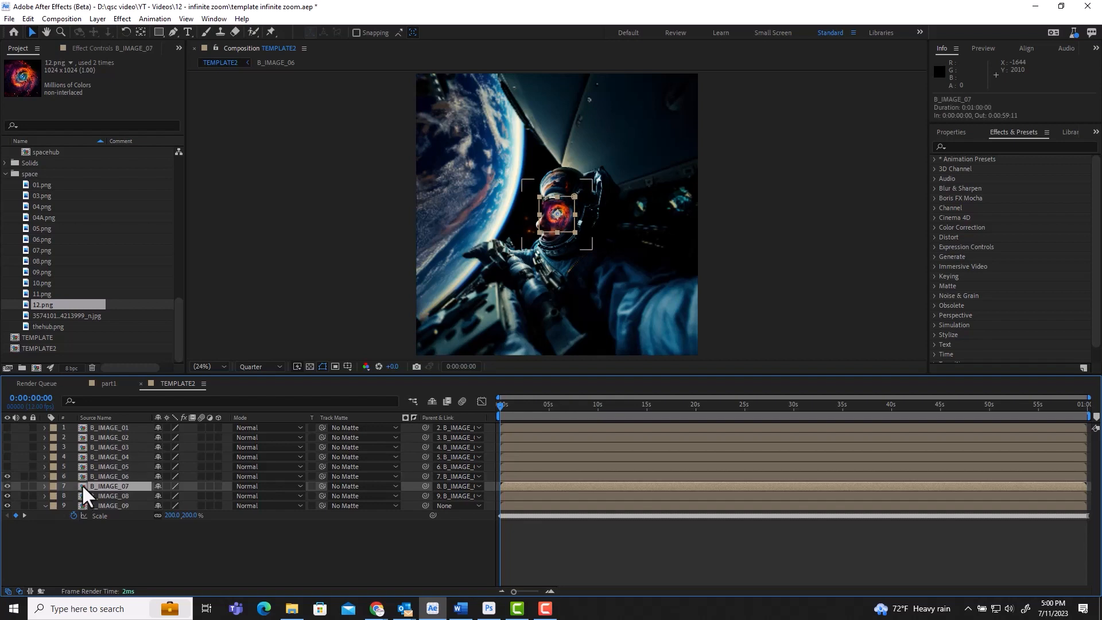
left_click_drag(26, 294, 104, 425)
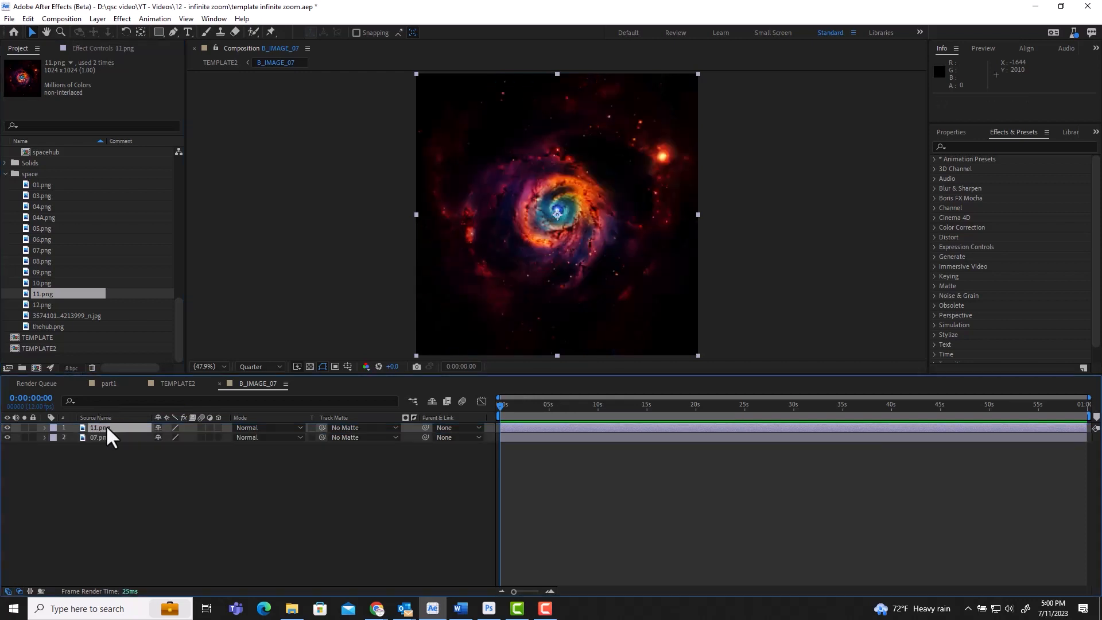
left_click(219, 384)
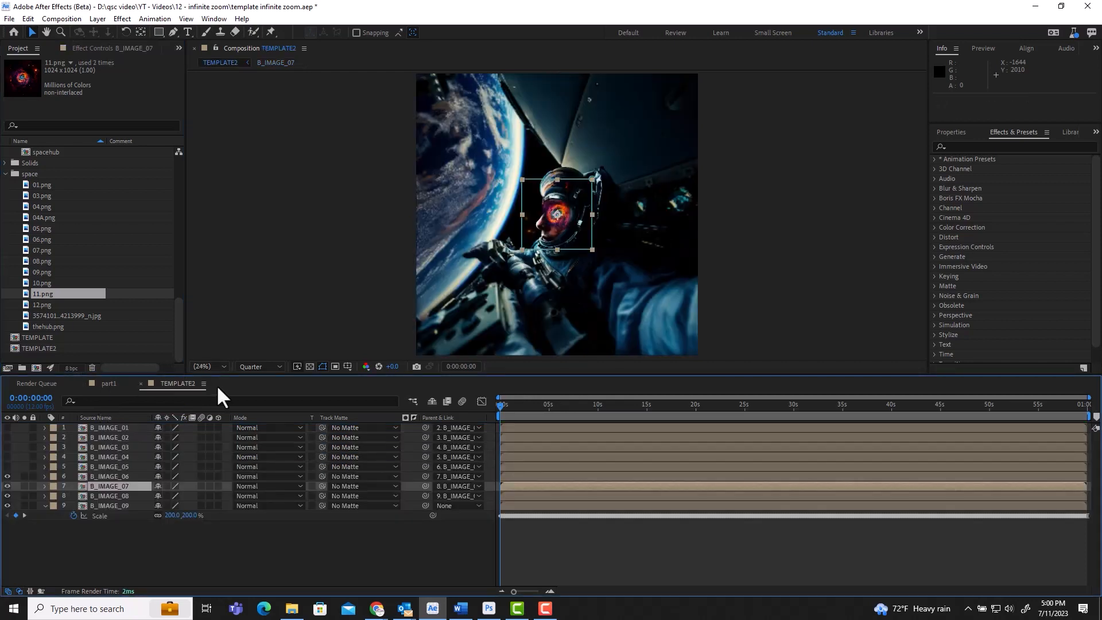
left_click(79, 497)
left_click(81, 505)
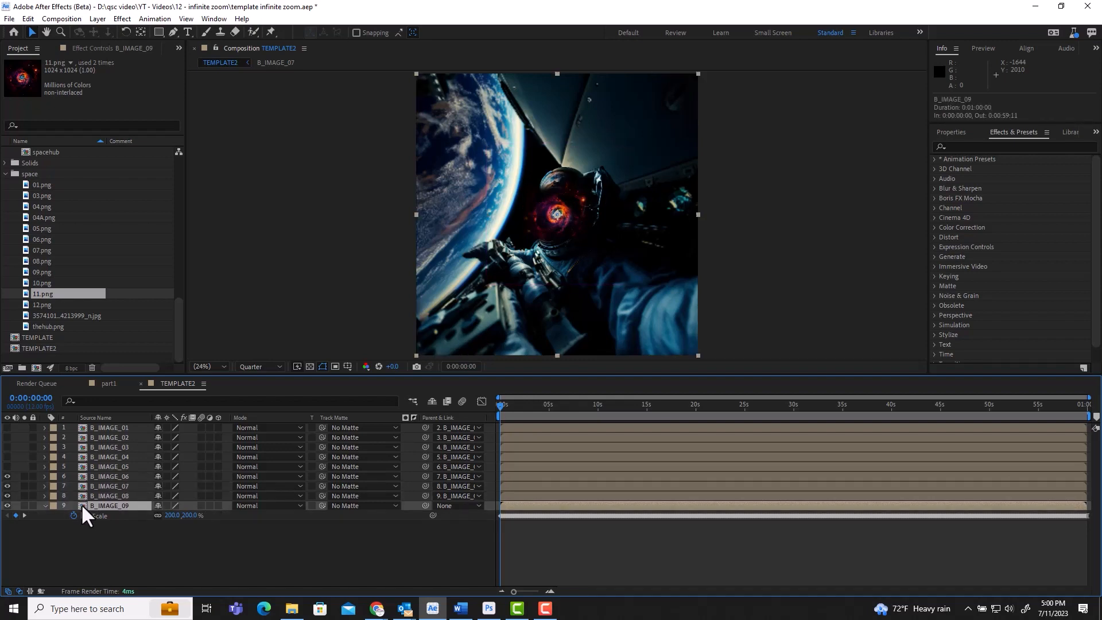
double_click(81, 504)
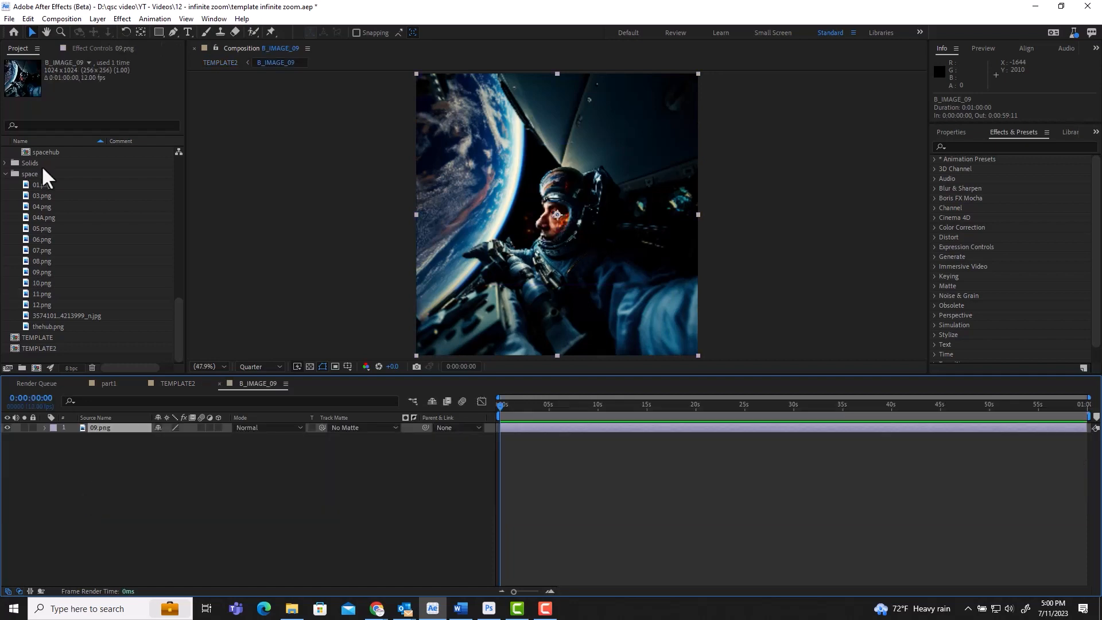
left_click(28, 302)
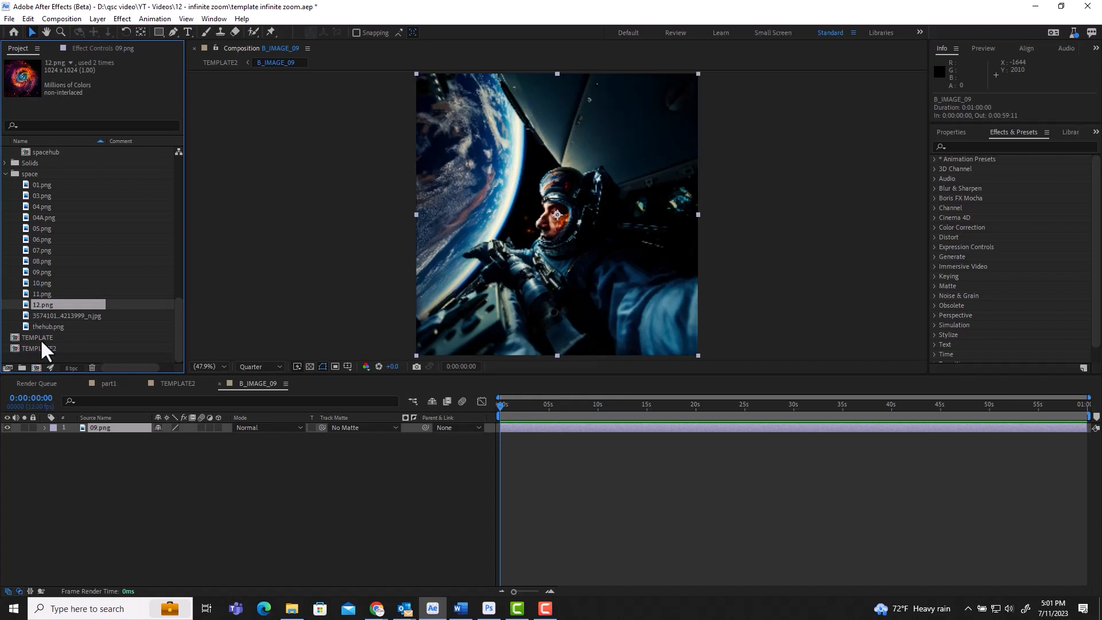
left_click(219, 383)
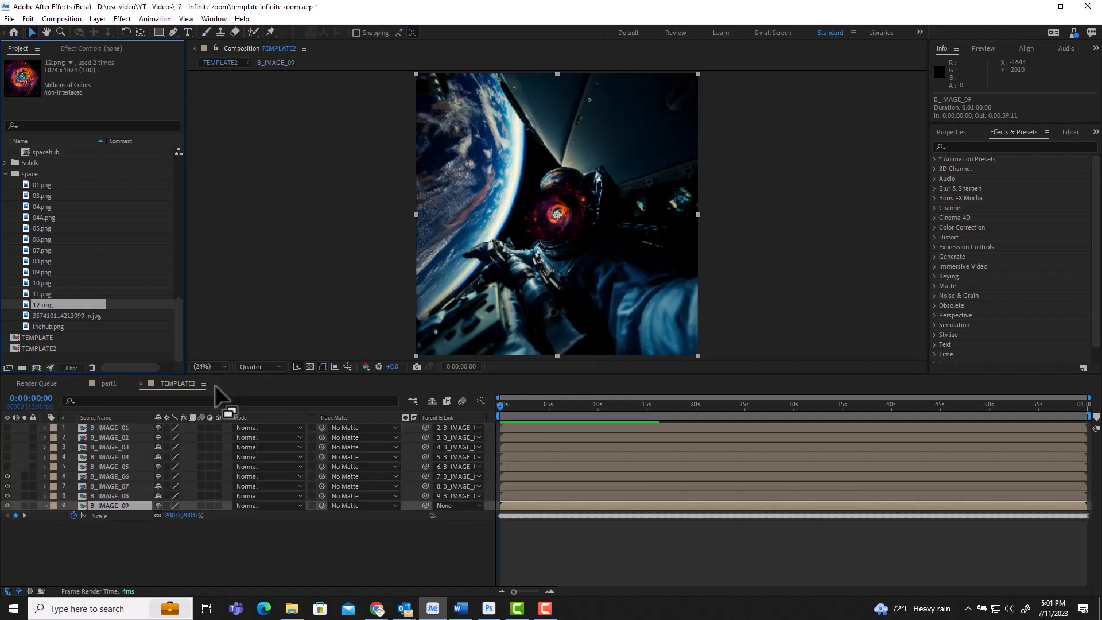
Add 10.png from the space folder above 08.png inside B_IMAGE_08 and return to TEMPLATE2.
left_click(92, 476)
left_click(85, 486)
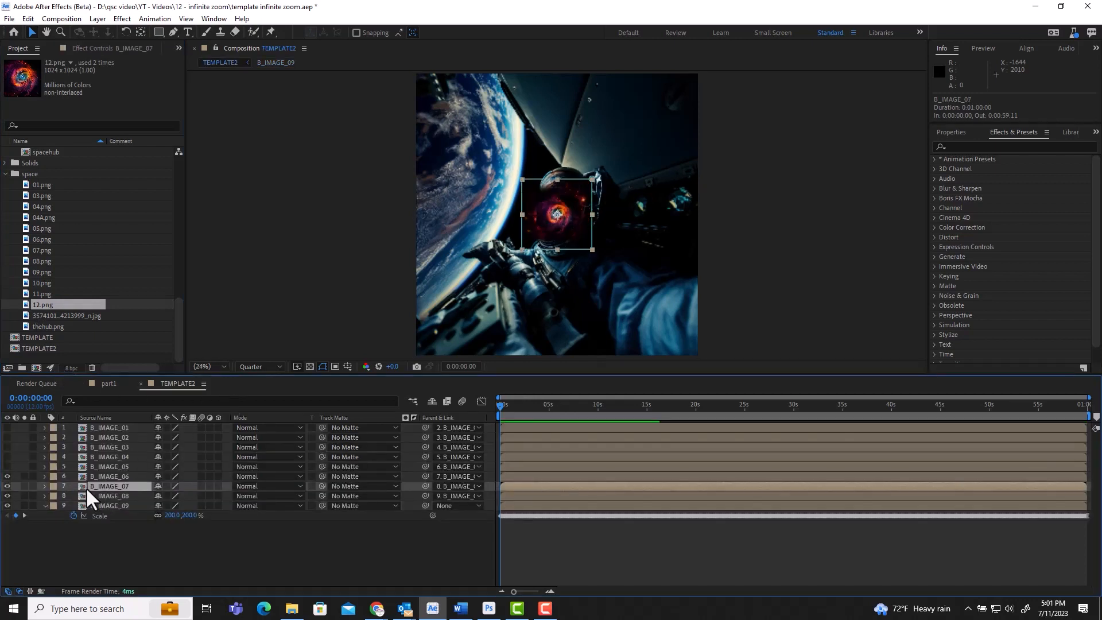
left_click(78, 497)
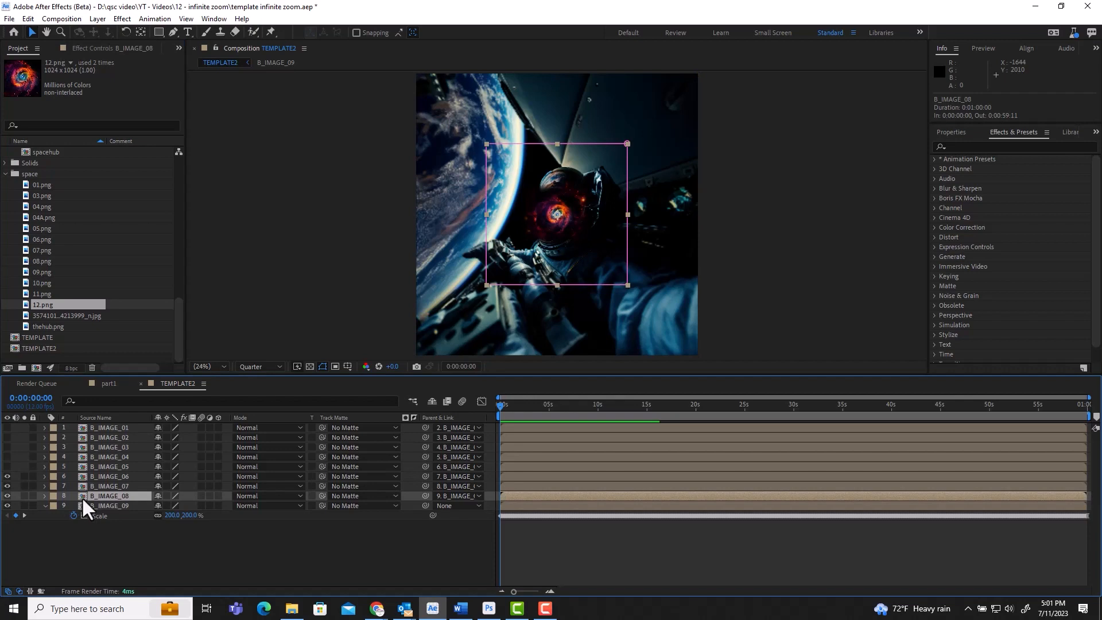
double_click(81, 497)
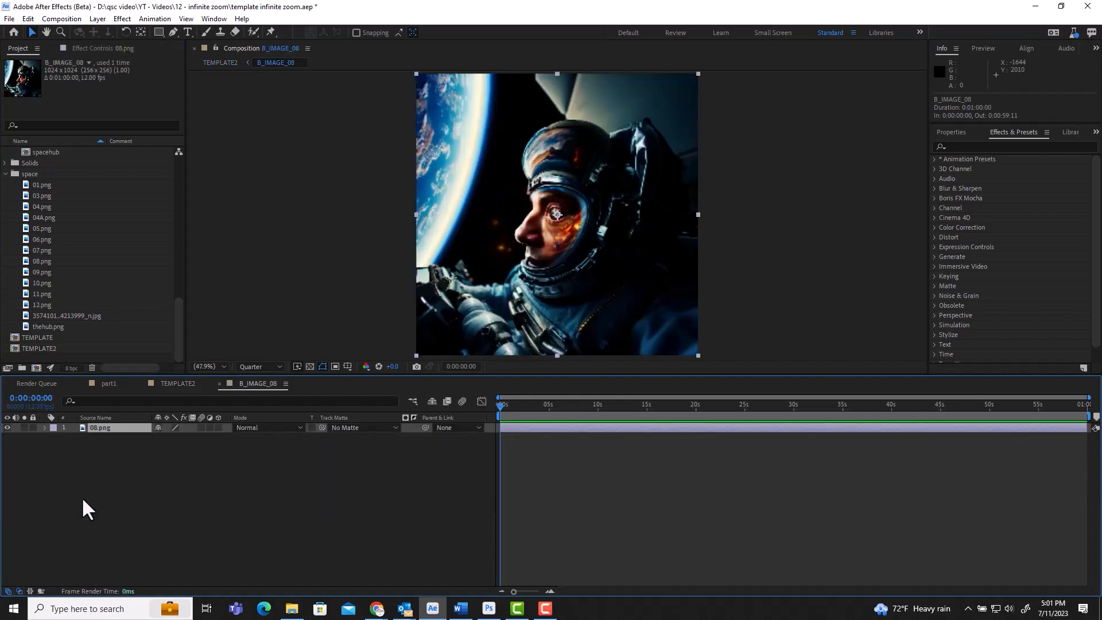
left_click(33, 283)
left_click_drag(29, 281, 85, 428)
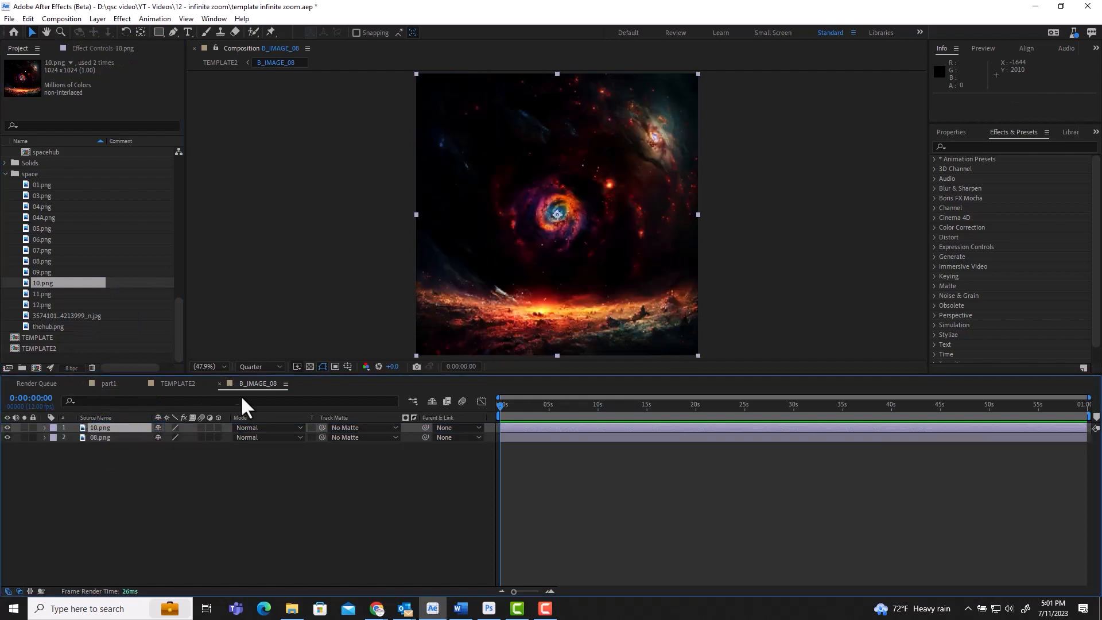
left_click(220, 383)
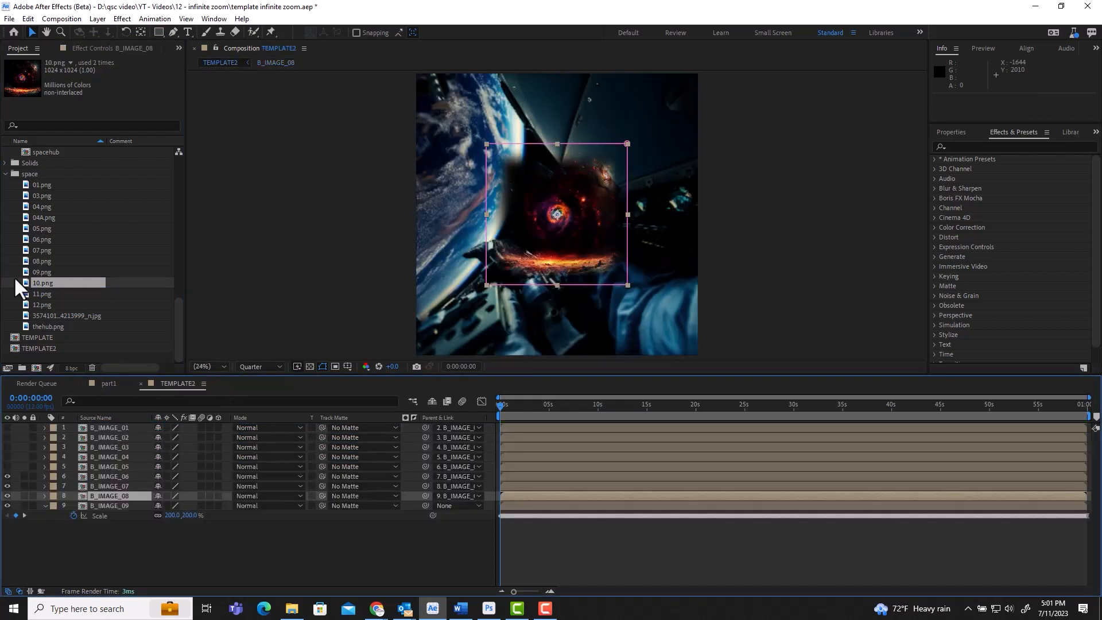
Place 09.png from the space folder above the existing 09.png layer inside B_IMAGE_09 and return to TEMPLATE2.
left_click(24, 295)
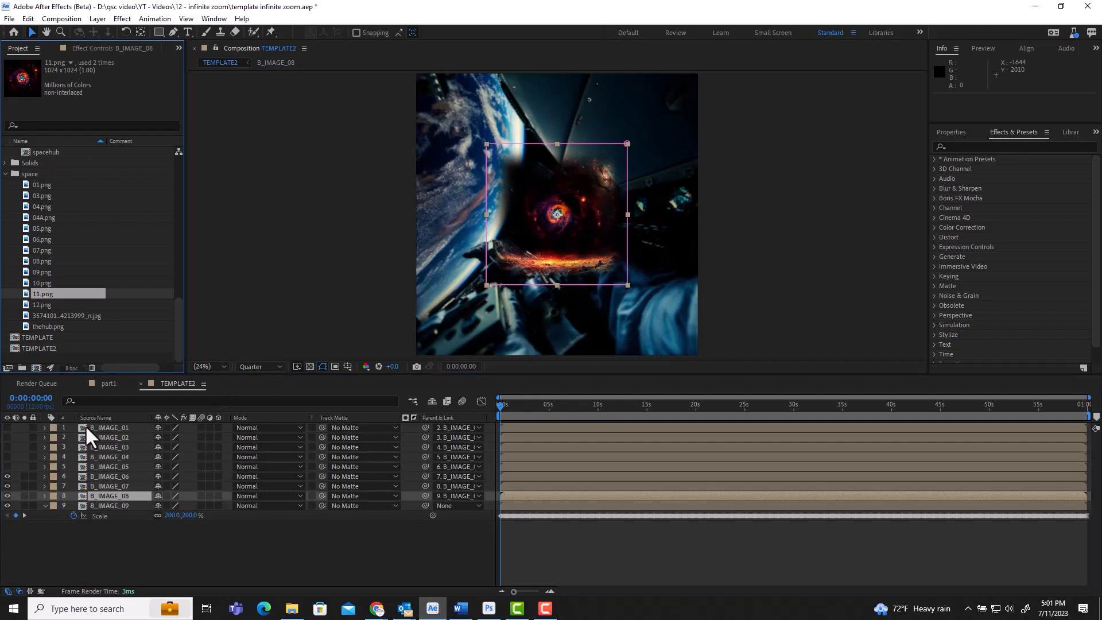
left_click(84, 505)
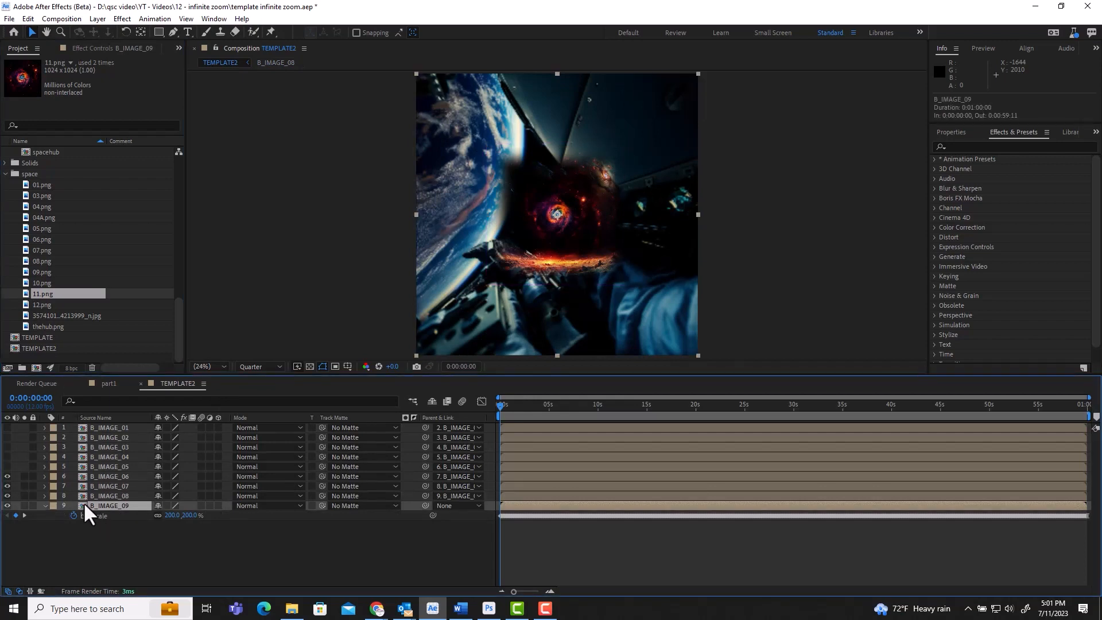
double_click(84, 505)
left_click(26, 295)
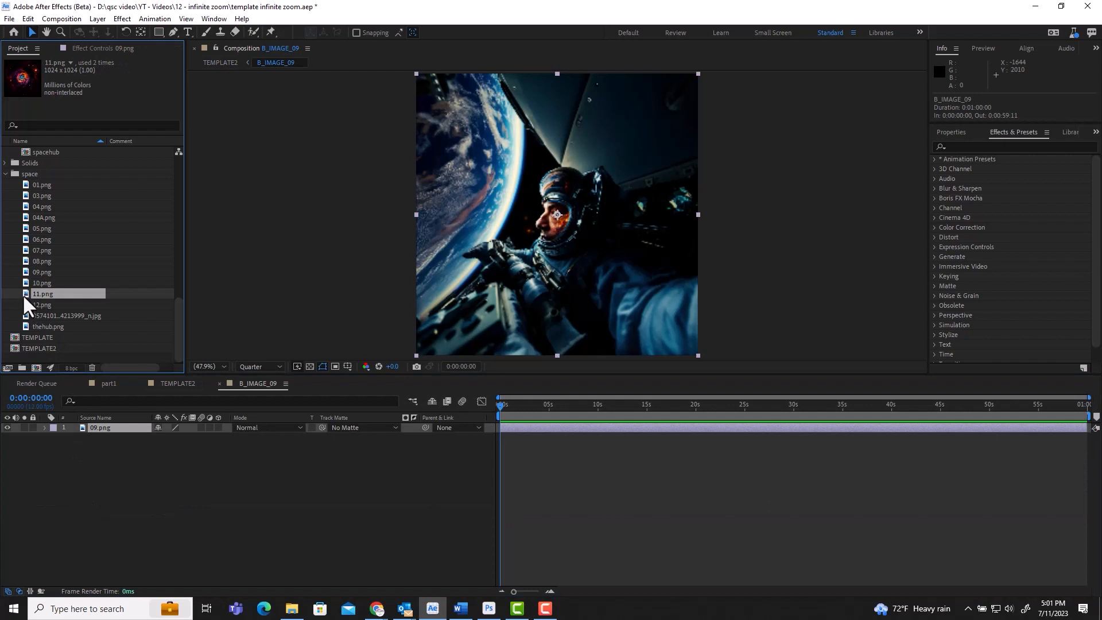
left_click(24, 280)
left_click(25, 270)
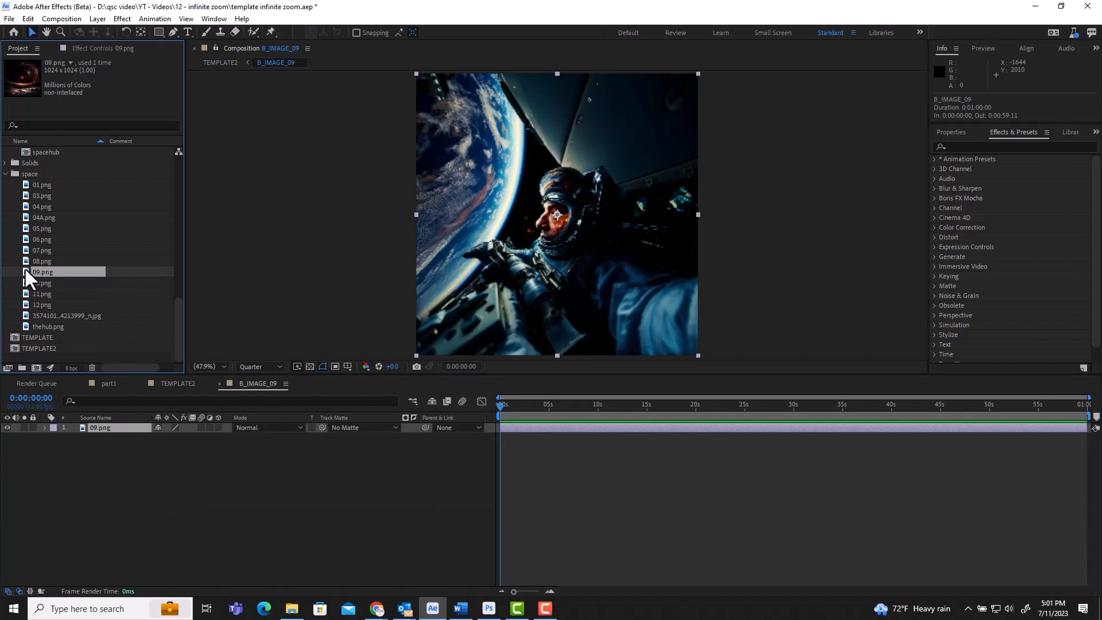
left_click(27, 304)
left_click(27, 293)
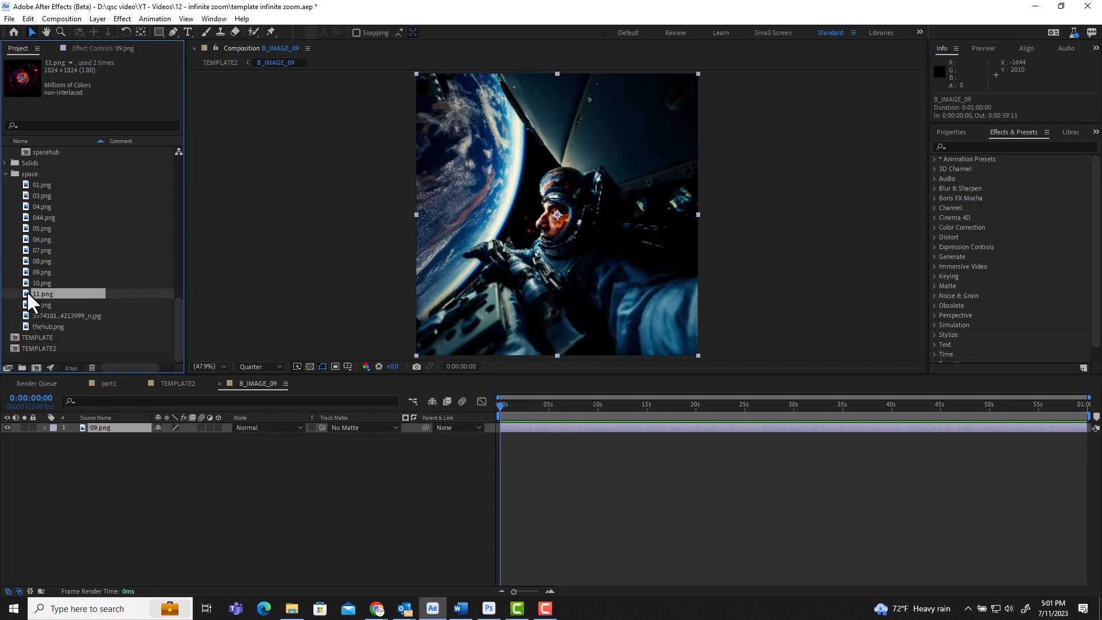
left_click(24, 283)
left_click(25, 271)
left_click_drag(23, 267, 73, 423)
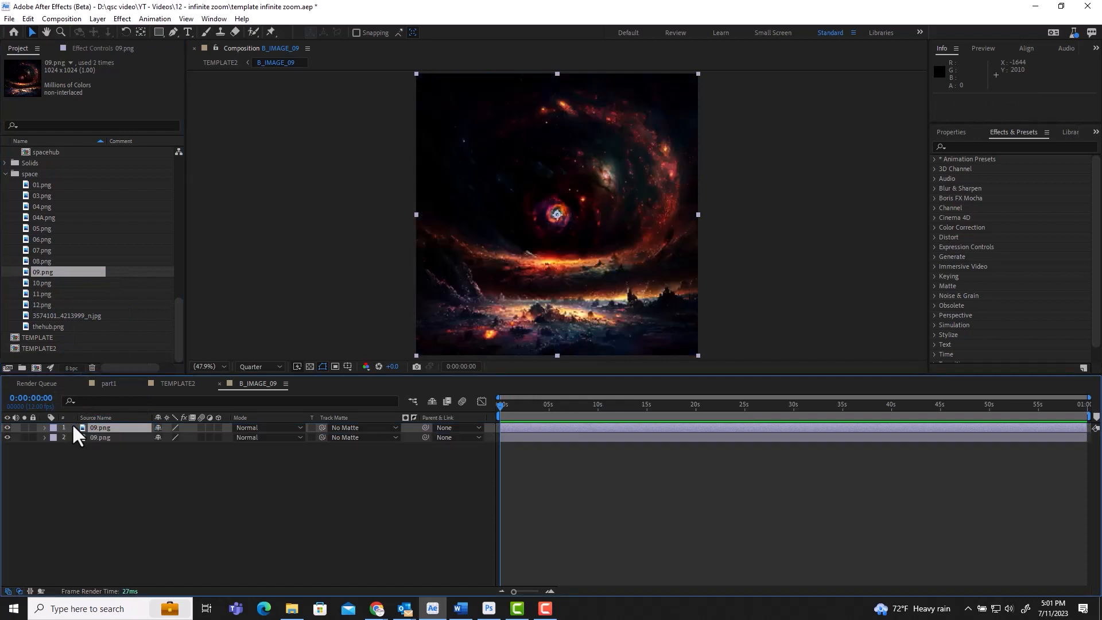
left_click(220, 382)
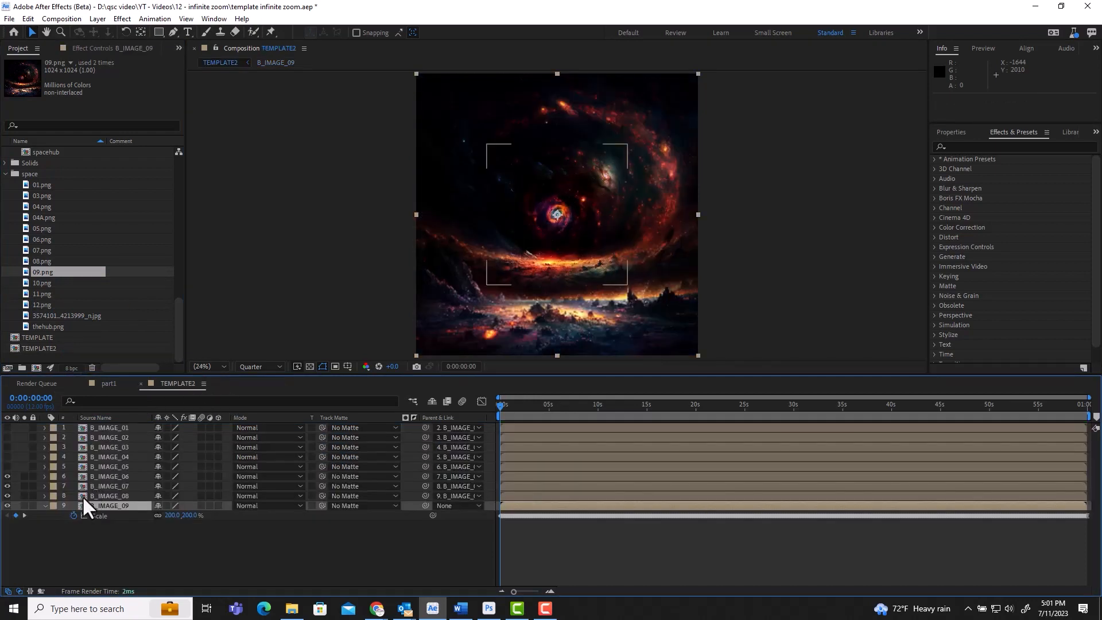
Check the layers inside B_IMAGE_08, B_IMAGE_07 and B_IMAGE_06 one after another, returning to TEMPLATE2 each time.
double_click(81, 494)
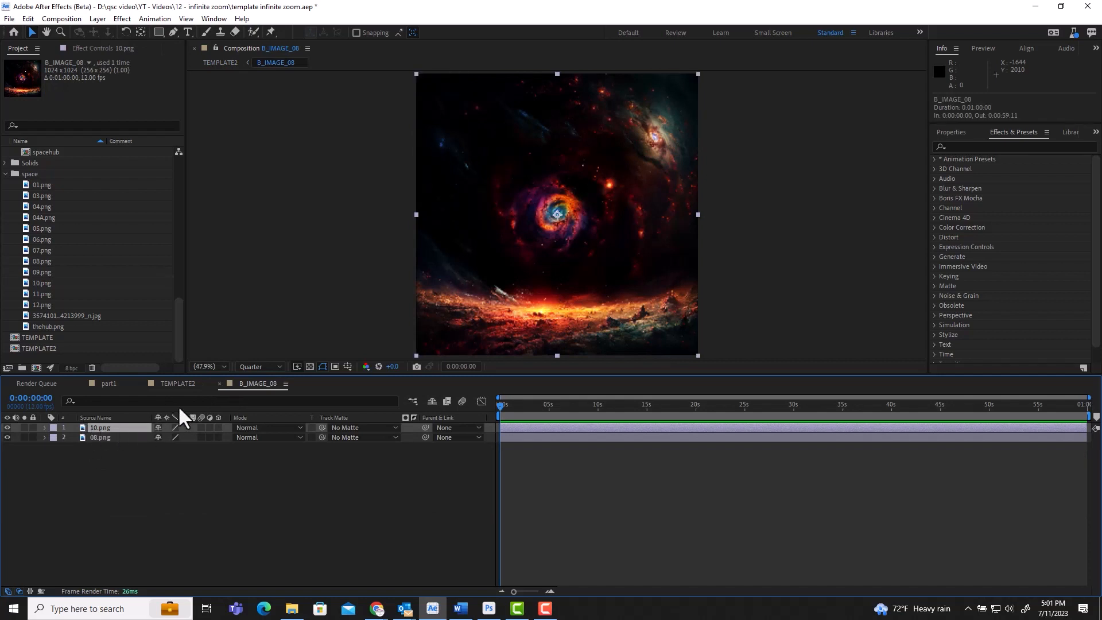
left_click(219, 383)
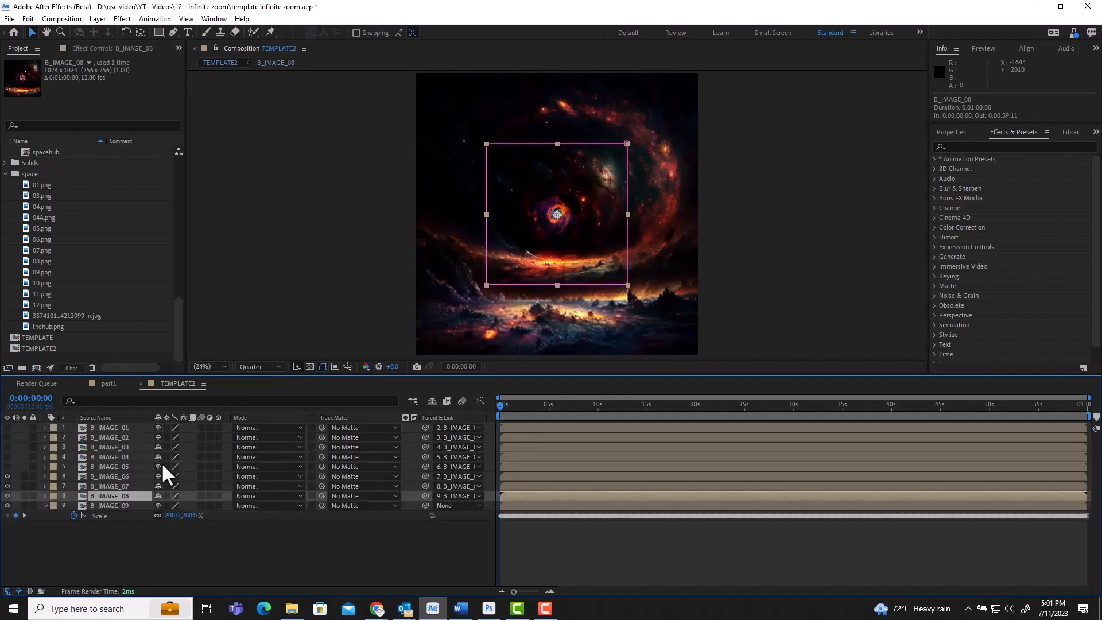
double_click(79, 485)
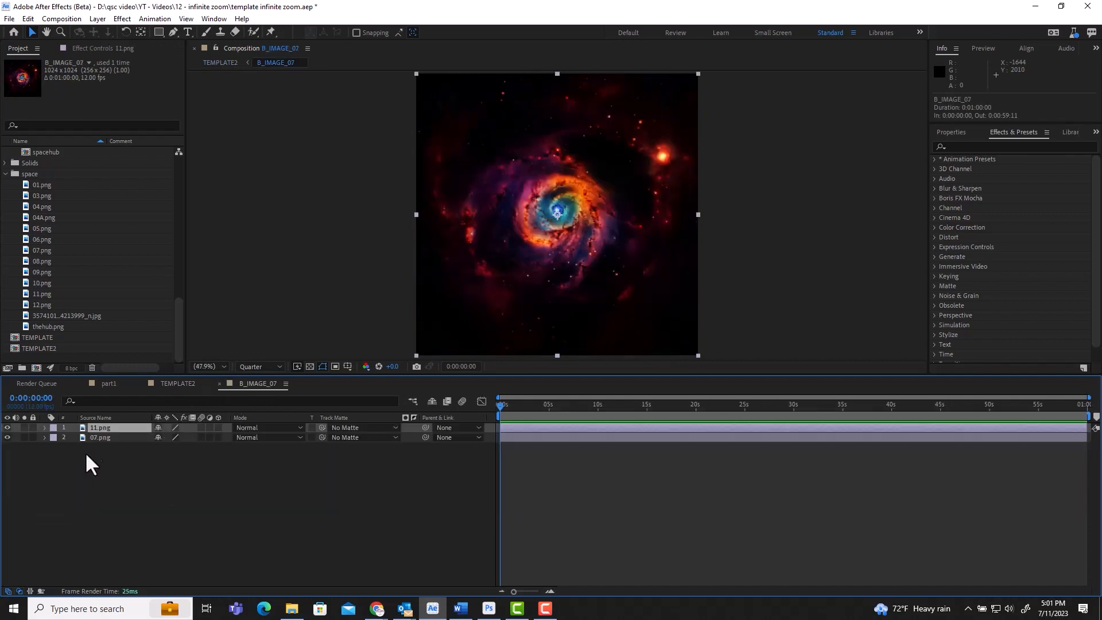
left_click(219, 382)
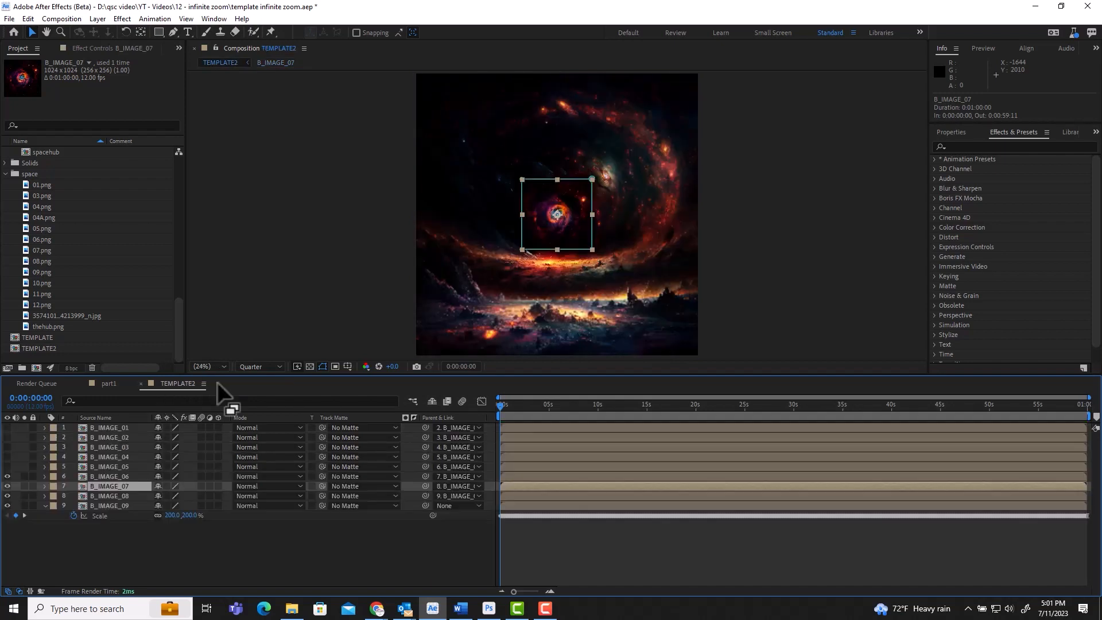
double_click(84, 476)
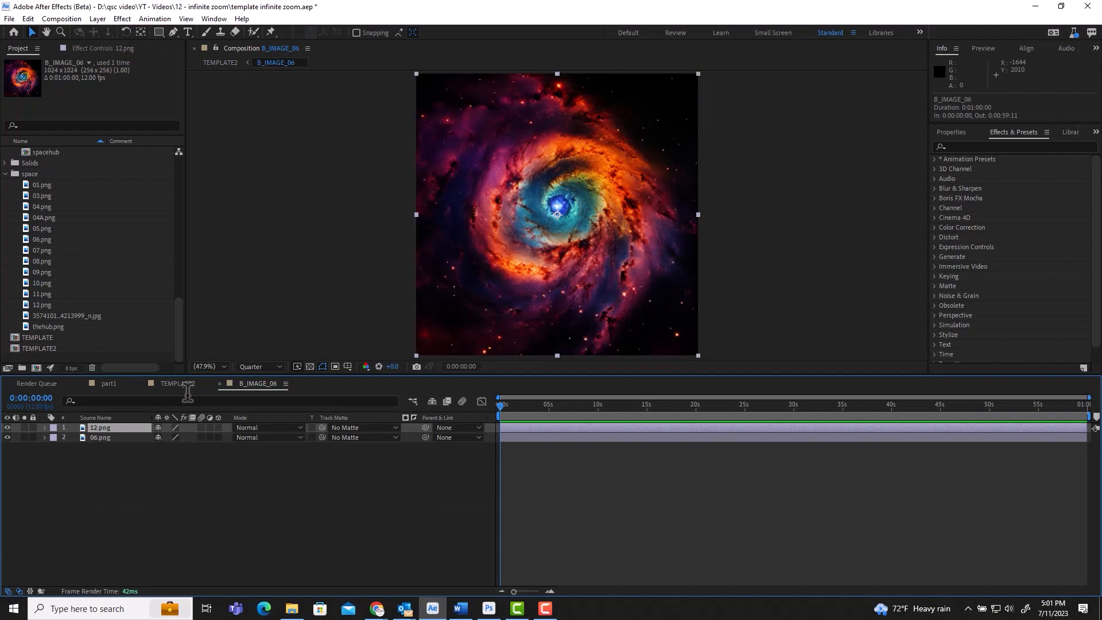
left_click(219, 384)
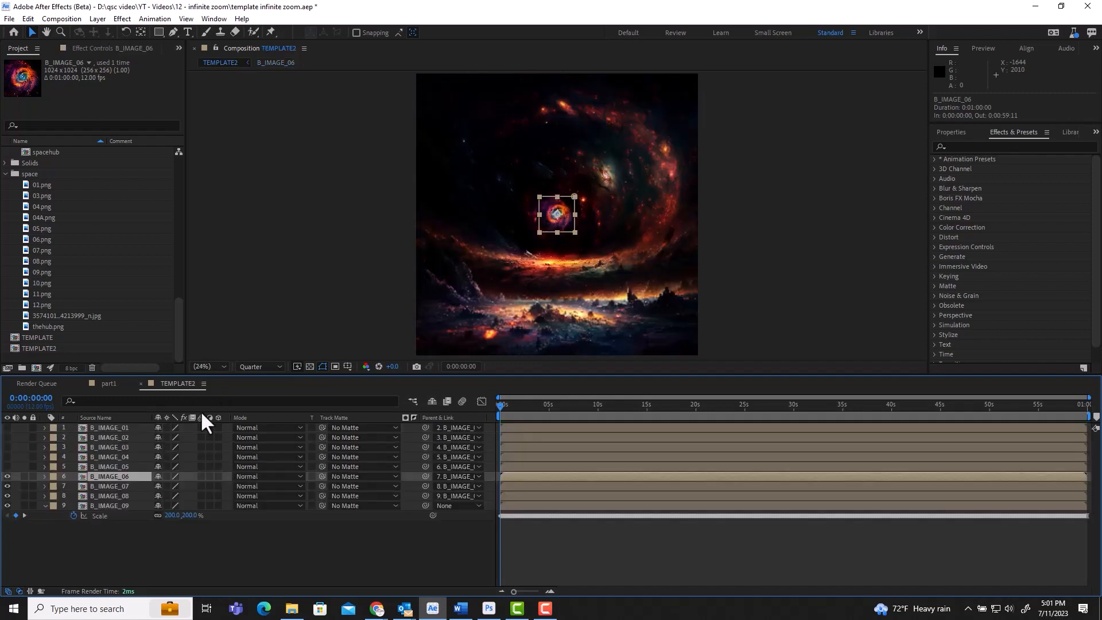
left_click(206, 551)
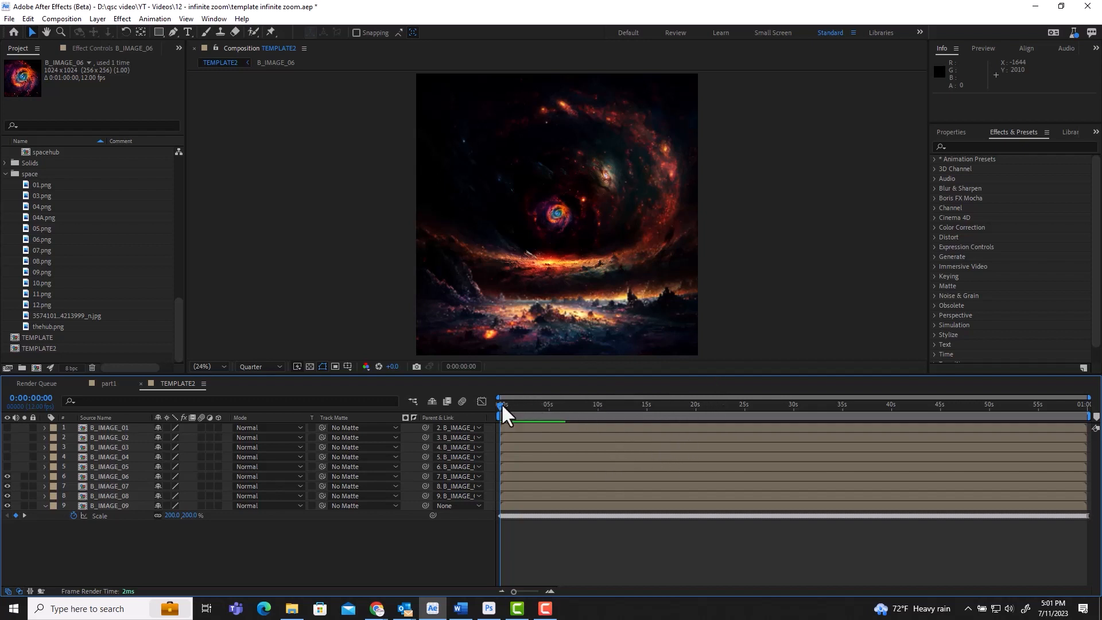
Preview the TEMPLATE2 zoom animation from the start, stop playback and return to the first frame.
left_click_drag(502, 405, 398, 427)
key("space")
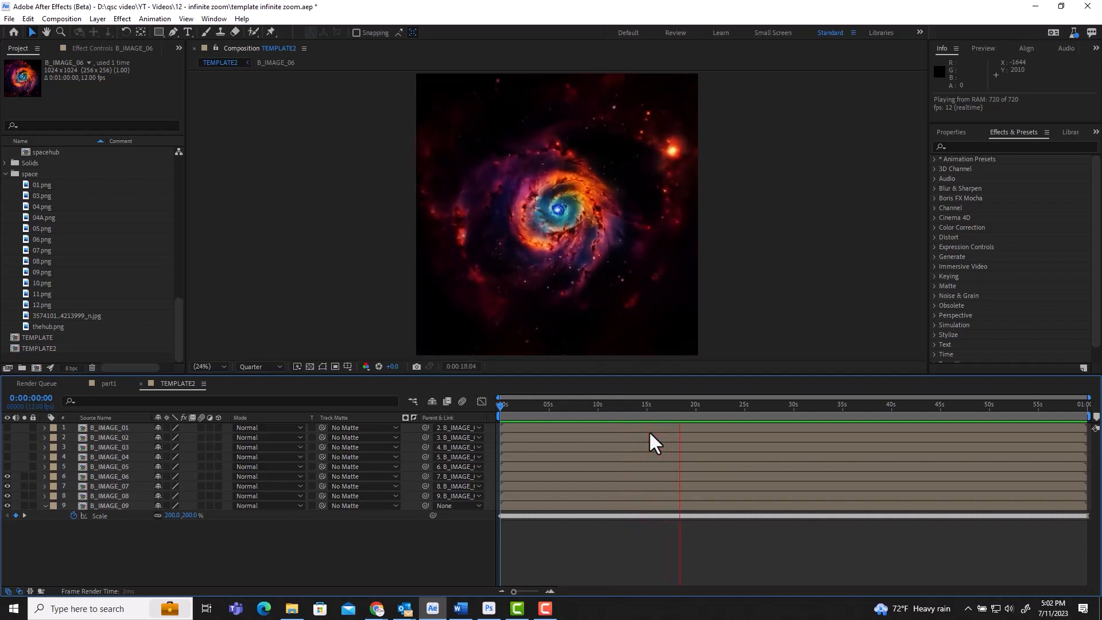
key("space")
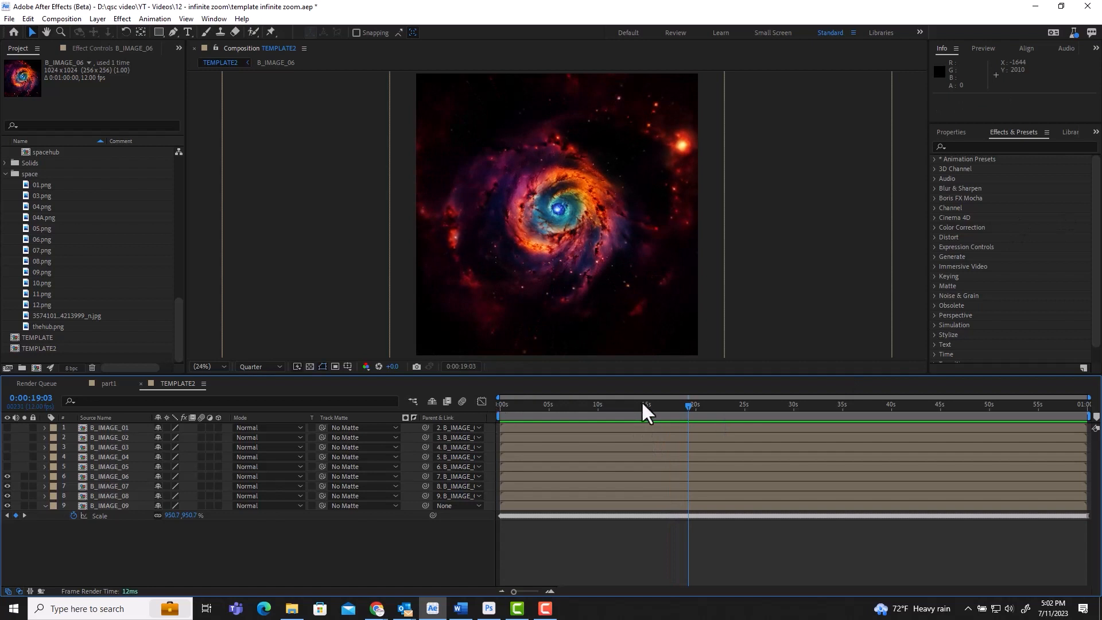
left_click_drag(691, 407, 494, 411)
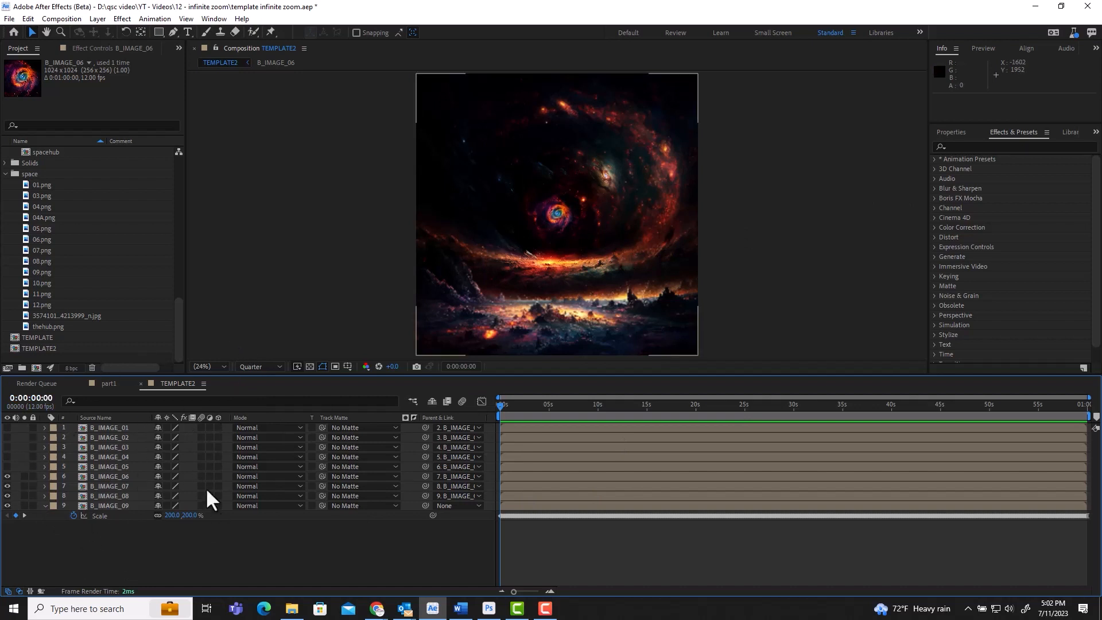
Create a new 2048 x 2048 px composition named newcomp.
right_click(84, 551)
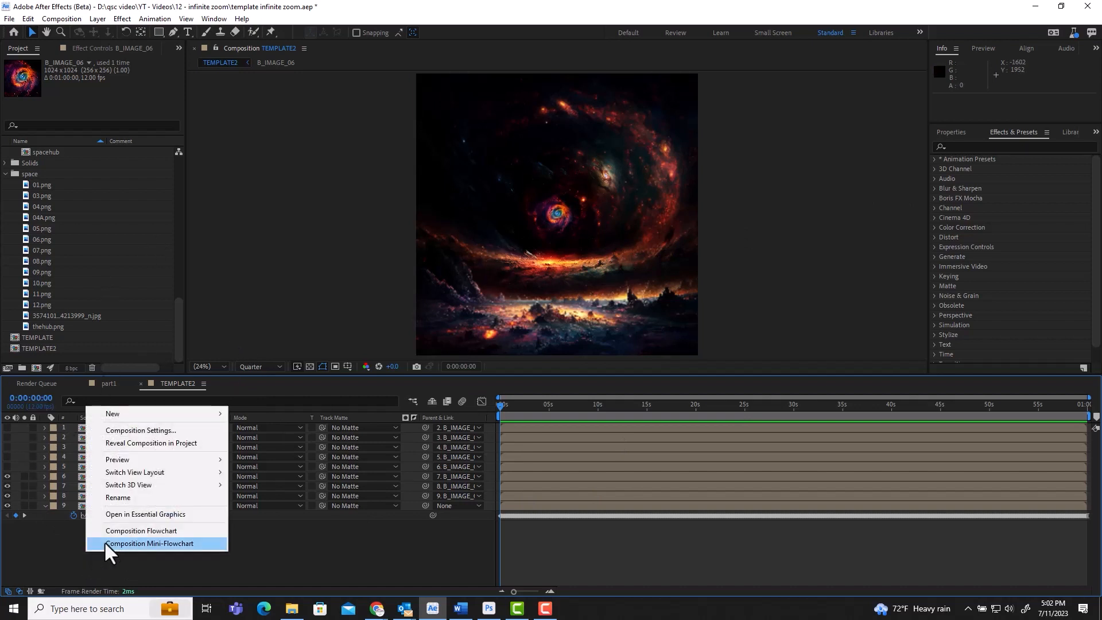
left_click(60, 19)
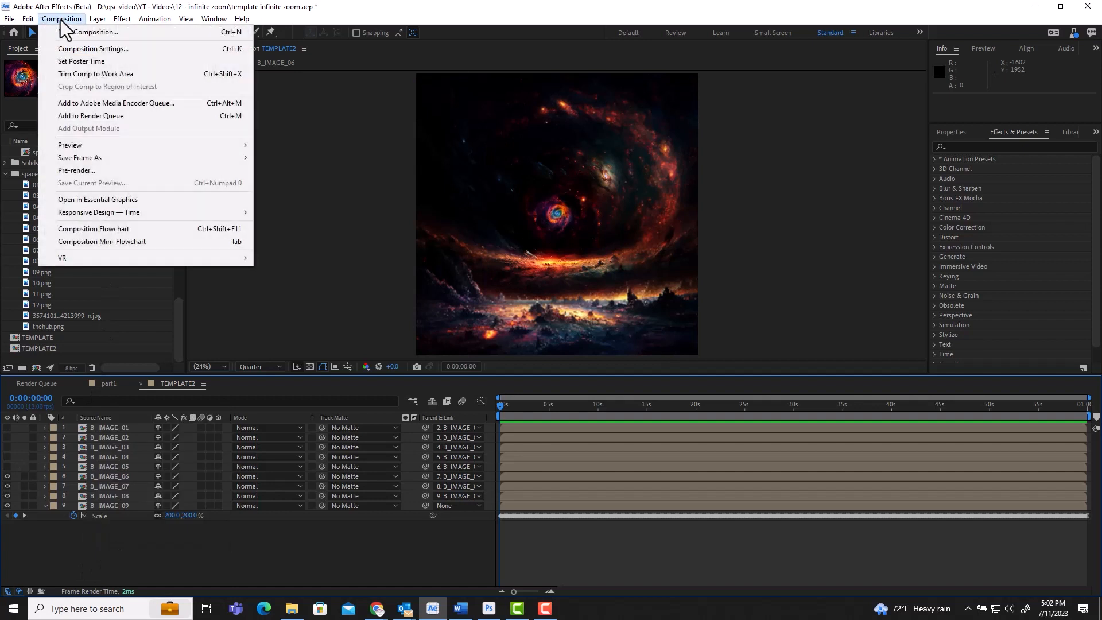
left_click(71, 33)
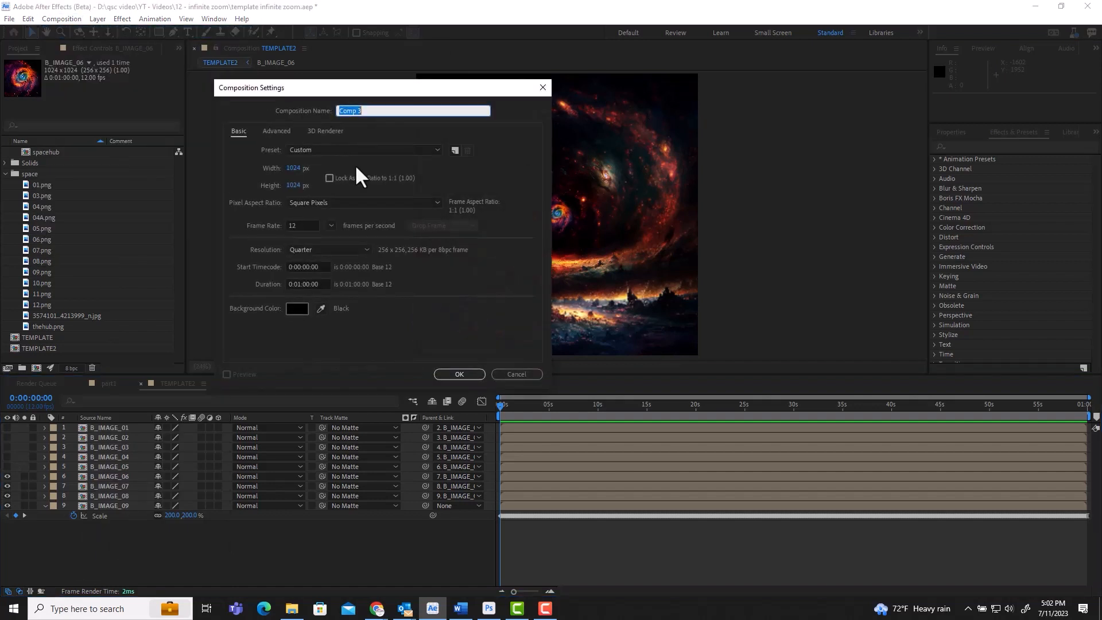
left_click(293, 168)
type("2")
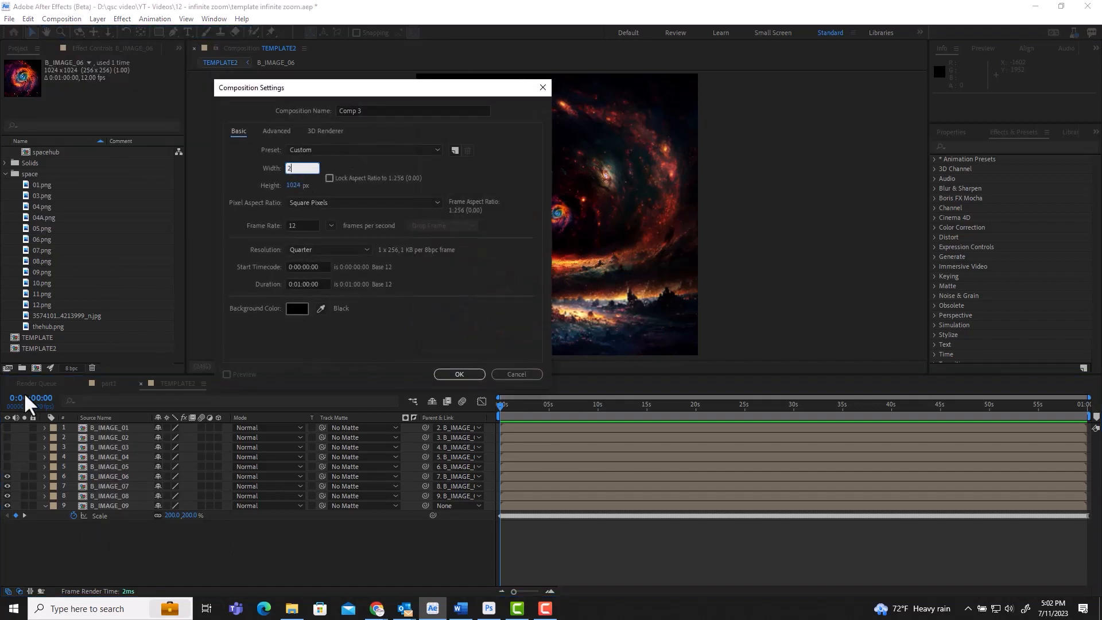
type("048")
key("Tab")
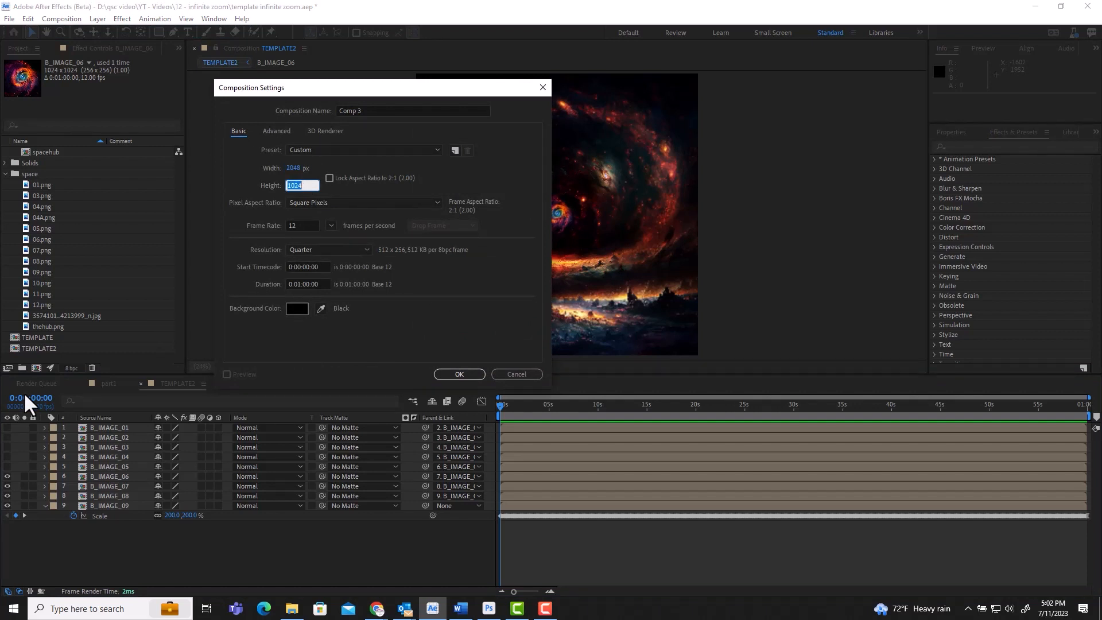
type("2048")
left_click(368, 111)
type("newcomp")
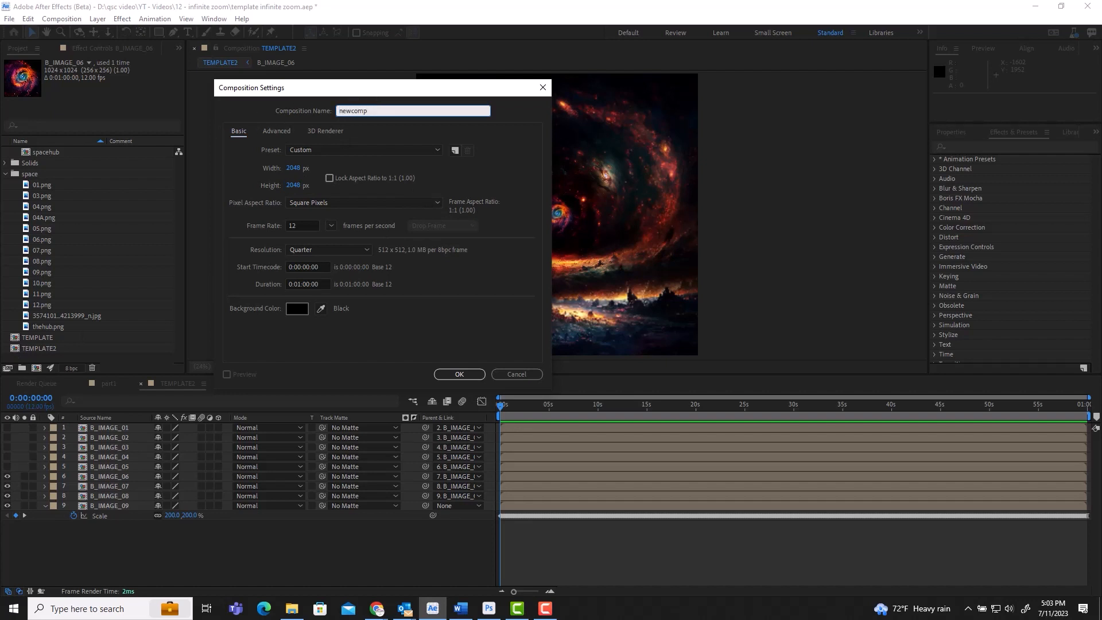
key("Return")
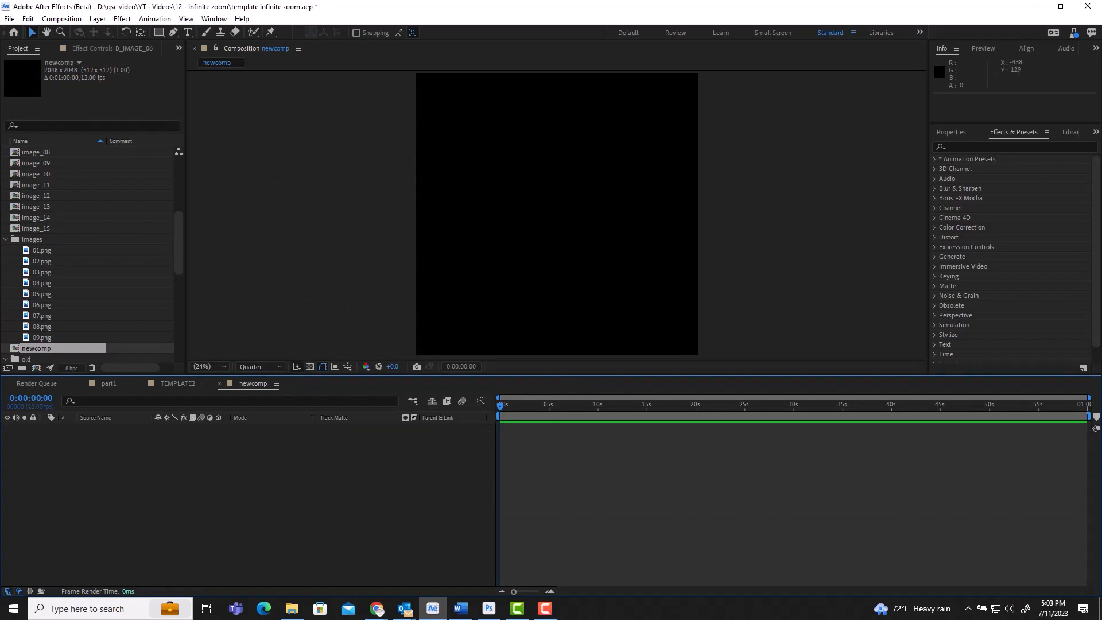
Add the TEMPLATE2 composition as a layer in newcomp and scrub its animation, returning to the first frame.
scroll(75, 212, "down", 5)
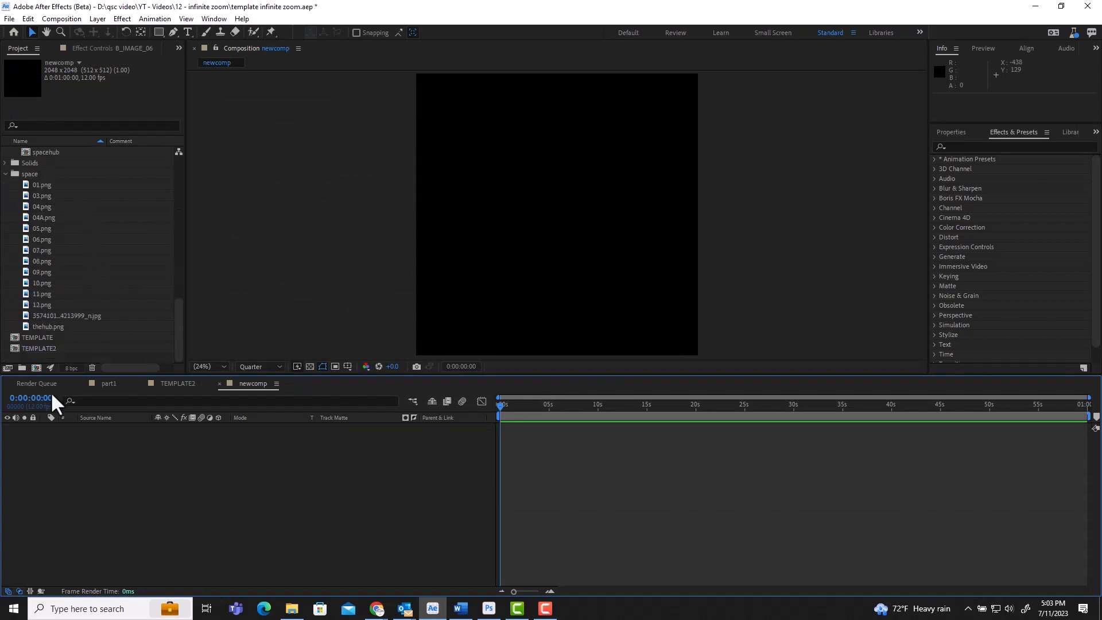
left_click(15, 339)
left_click(16, 347)
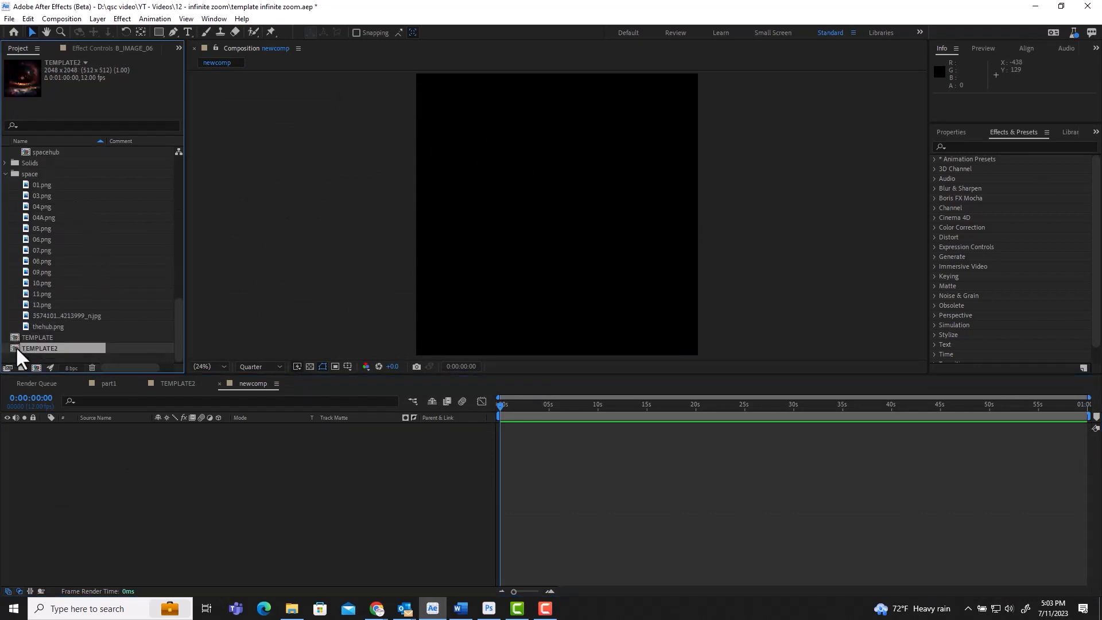
left_click_drag(13, 346, 149, 457)
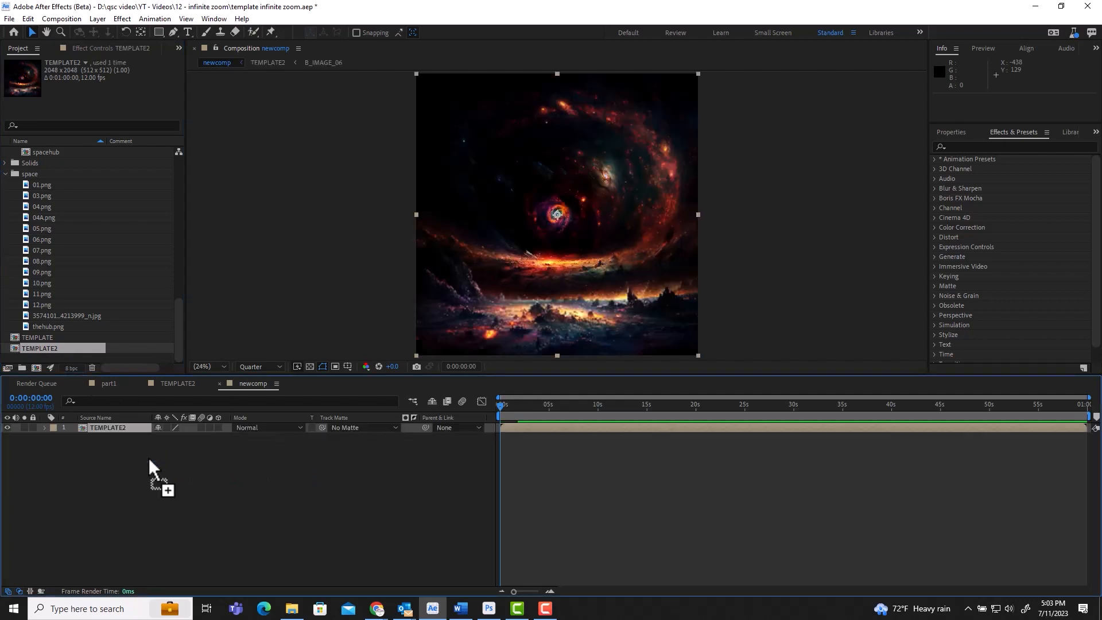
left_click(323, 460)
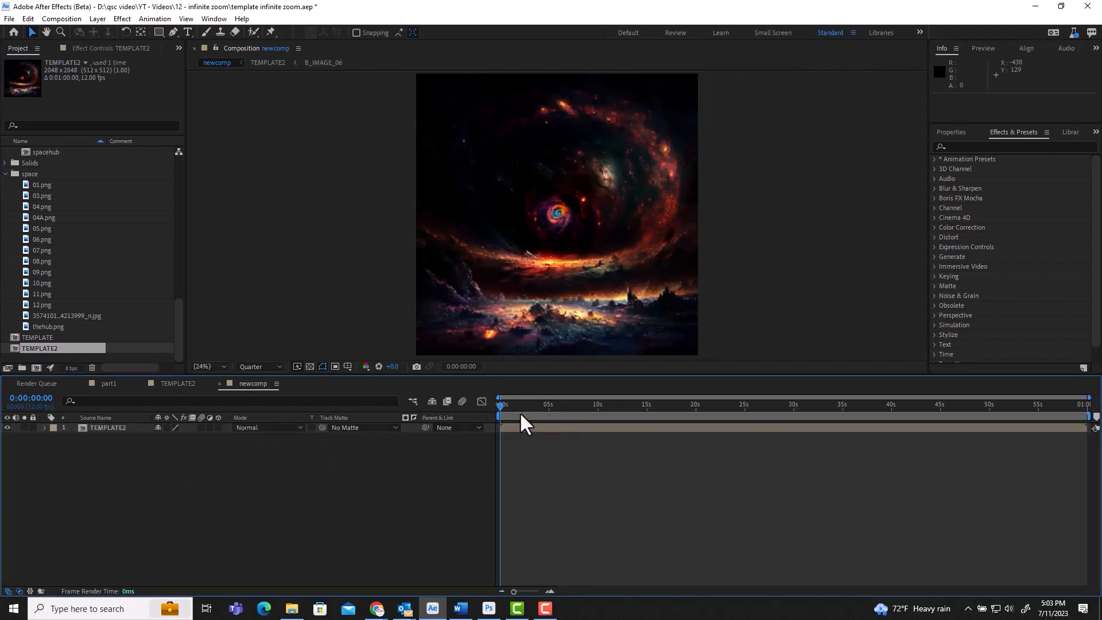
mouse_move(502, 404)
left_mouse_down()
mouse_move(1098, 411)
mouse_move(393, 399)
mouse_move(652, 400)
mouse_move(498, 411)
left_mouse_up()
left_click(750, 431)
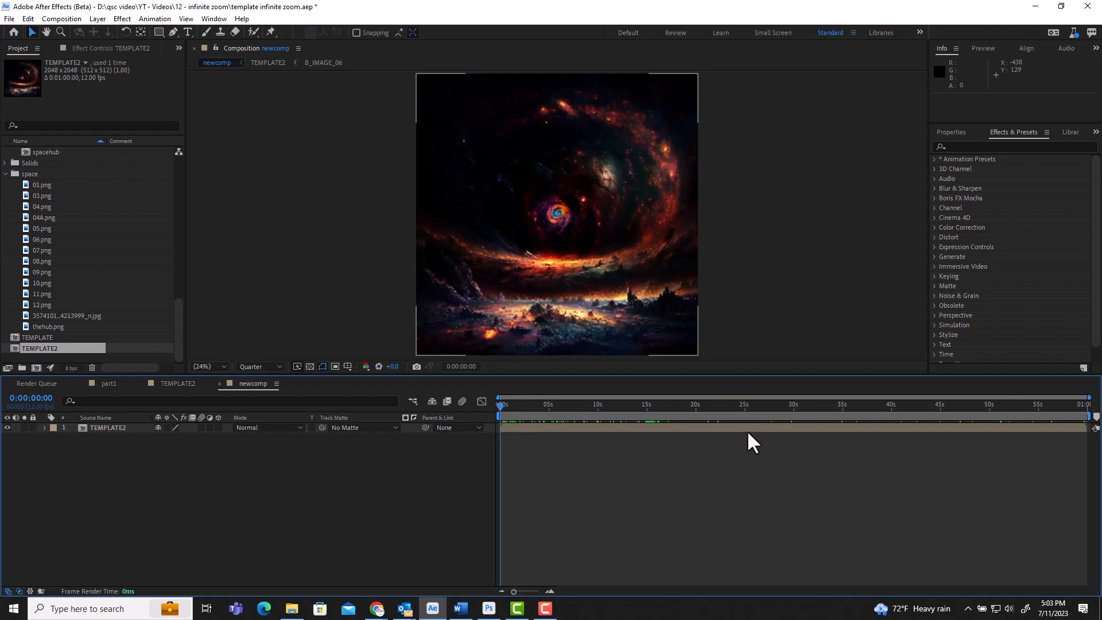
Enable time remapping on the TEMPLATE2 layer in newcomp.
right_click(659, 431)
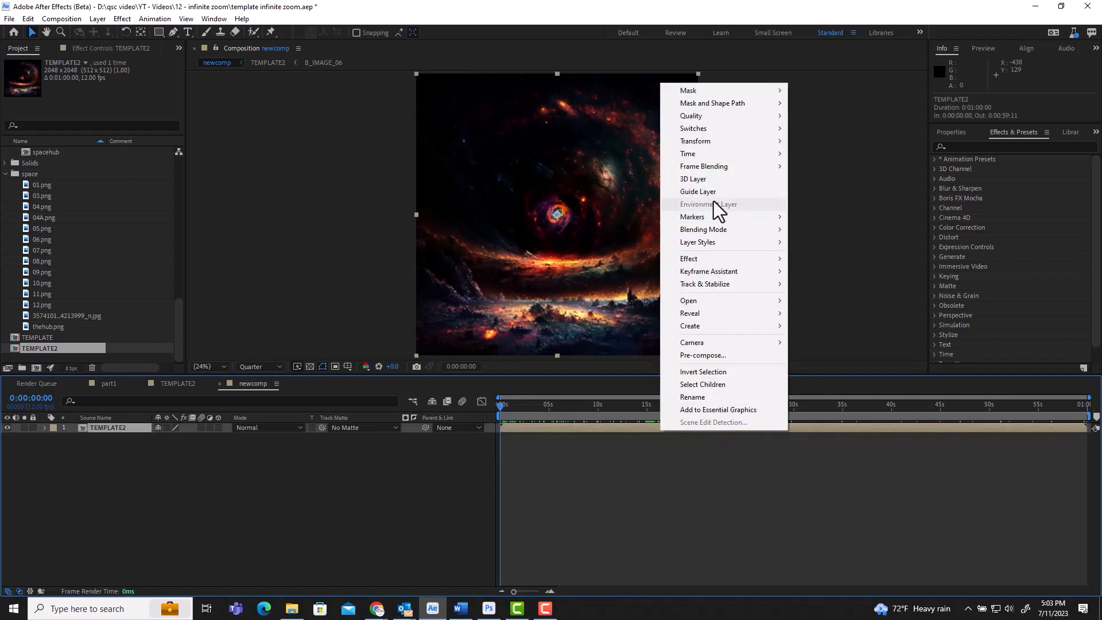
mouse_move(702, 157)
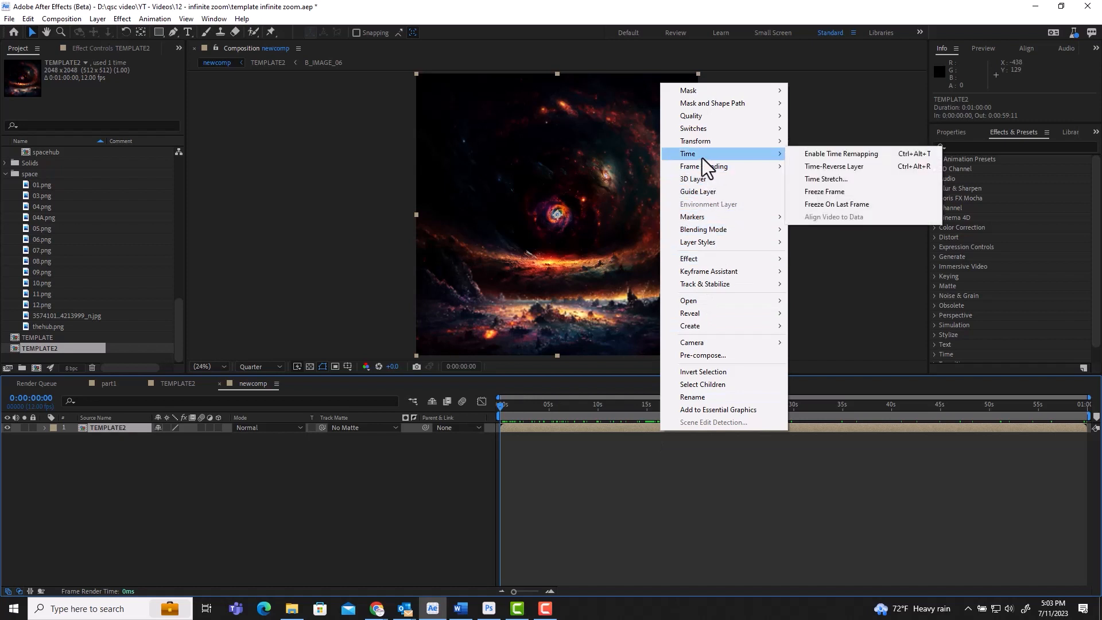
left_click(847, 153)
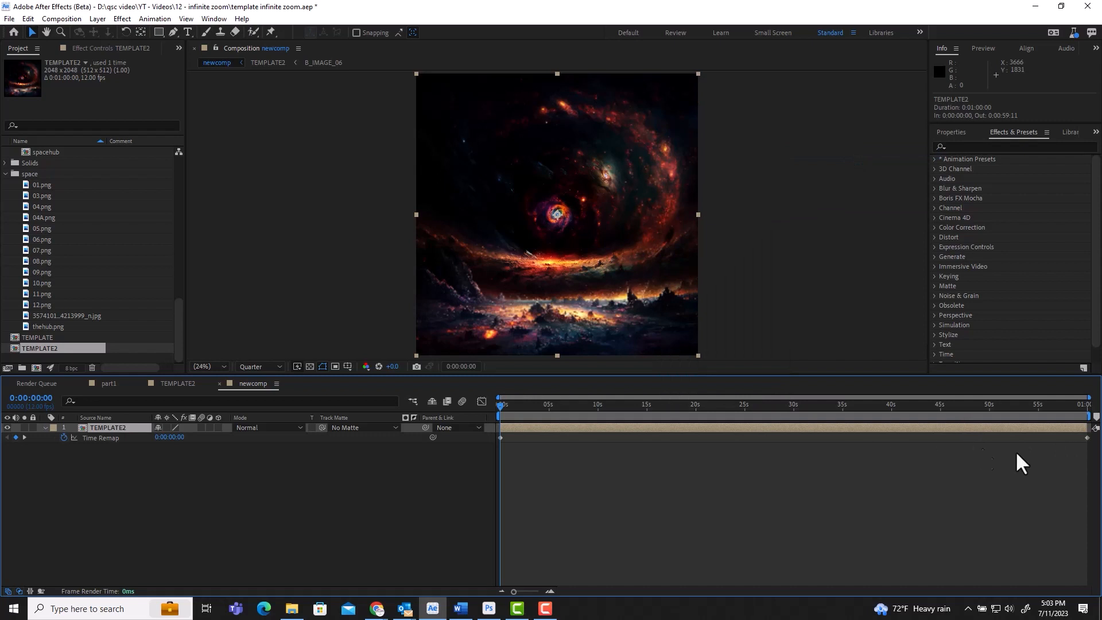
Move the TEMPLATE2 layer's last Time Remap keyframe to about 0:00:09:10 and preview the faster zoom.
left_click_drag(1088, 438, 843, 457)
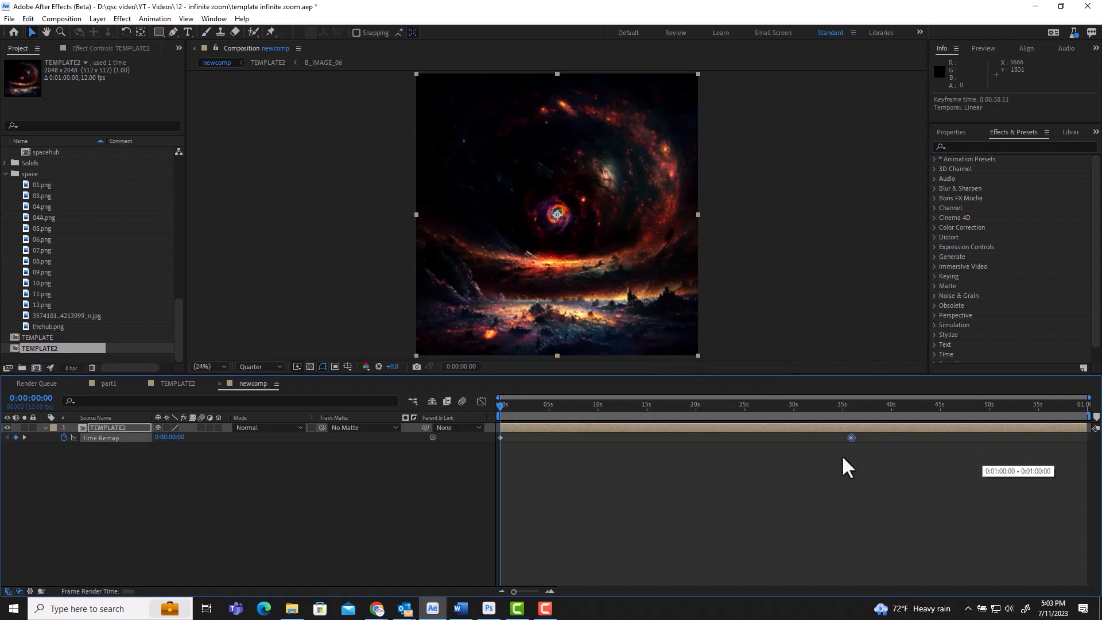
left_click_drag(969, 453, 599, 443)
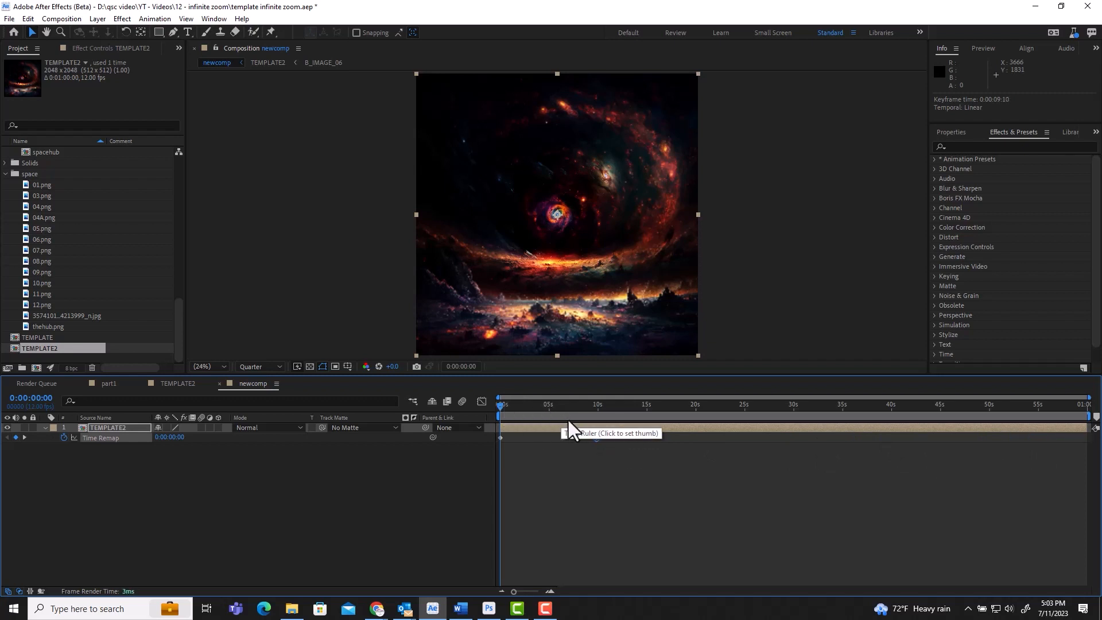
key("space")
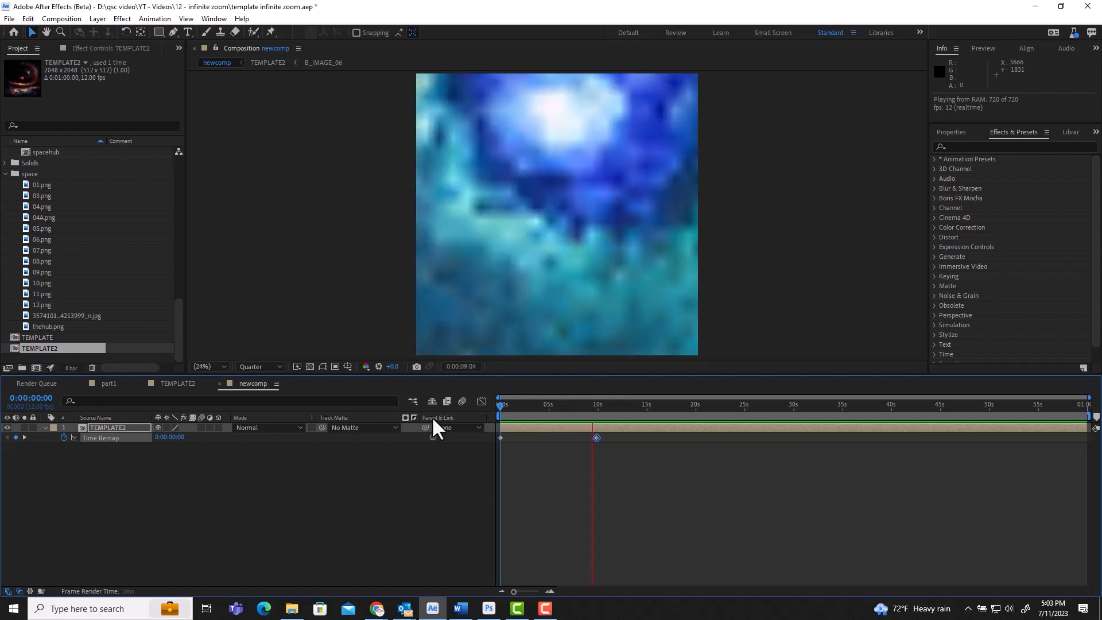
Stop the zoom preview, return newcomp to its first frame and clear the layer selection.
key("space")
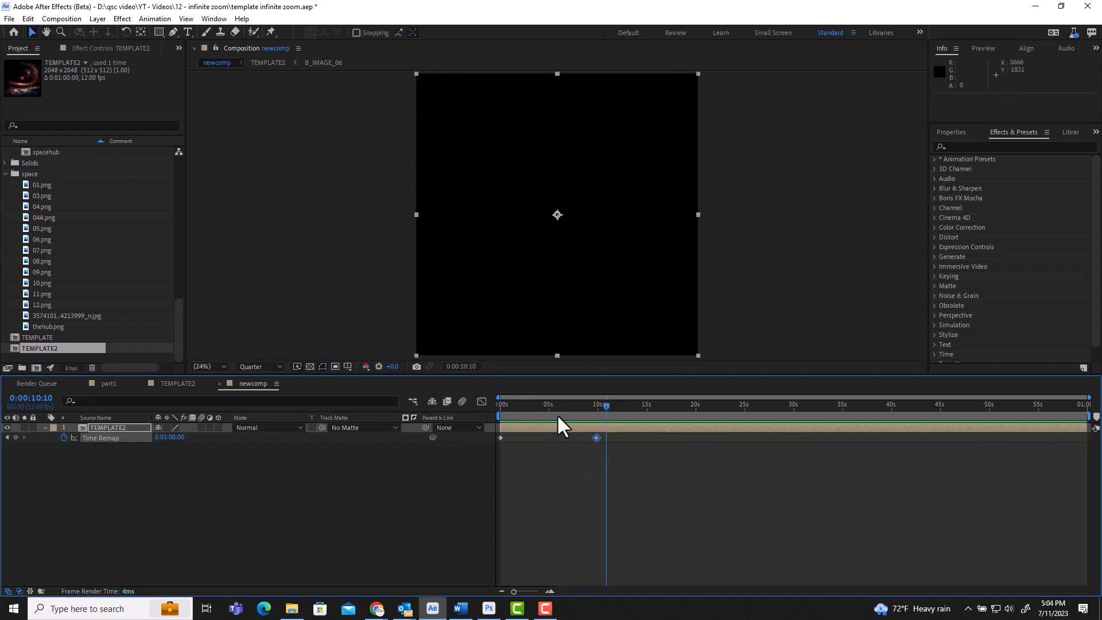
left_click_drag(605, 405, 469, 405)
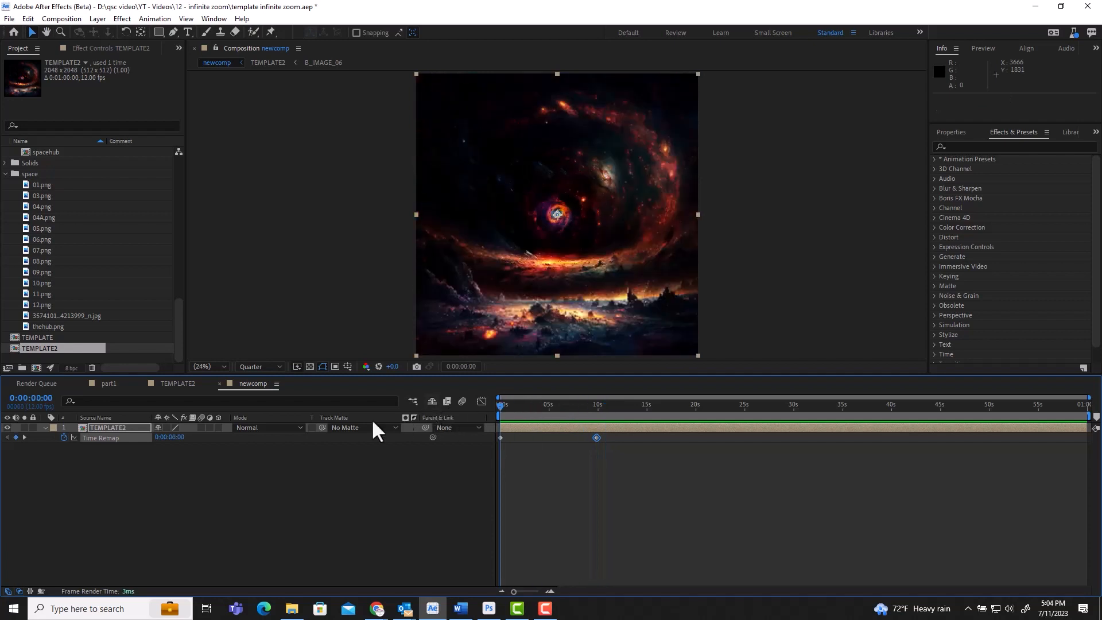
left_click(223, 486)
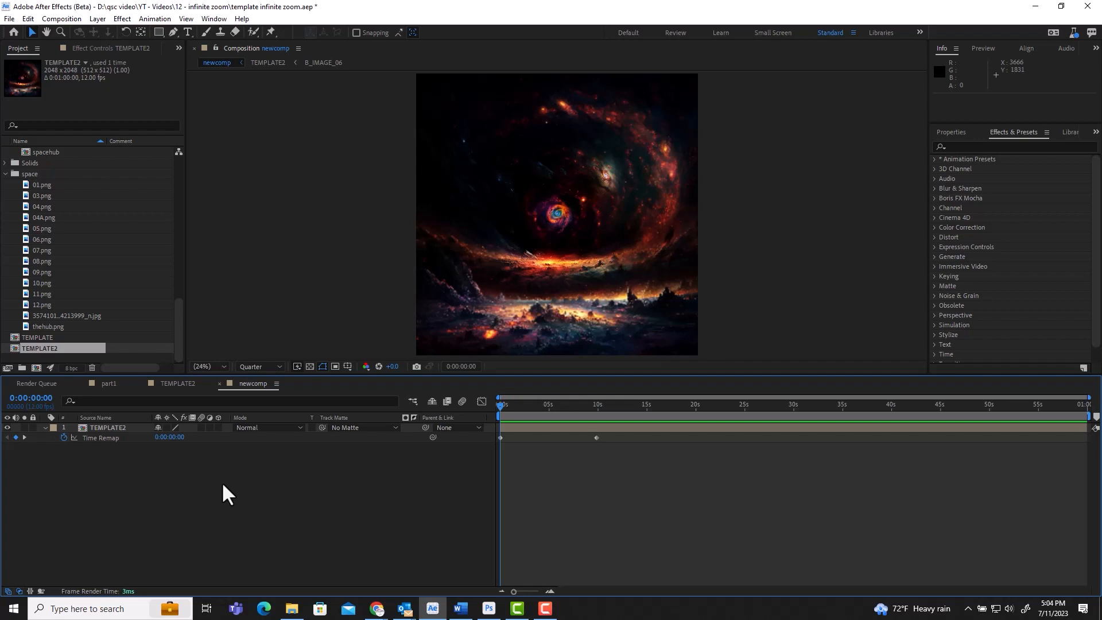
Move the TEMPLATE2 layer's last Time Remap keyframe out to 0:00:50:06 and preview the slower zoom.
left_click(596, 438)
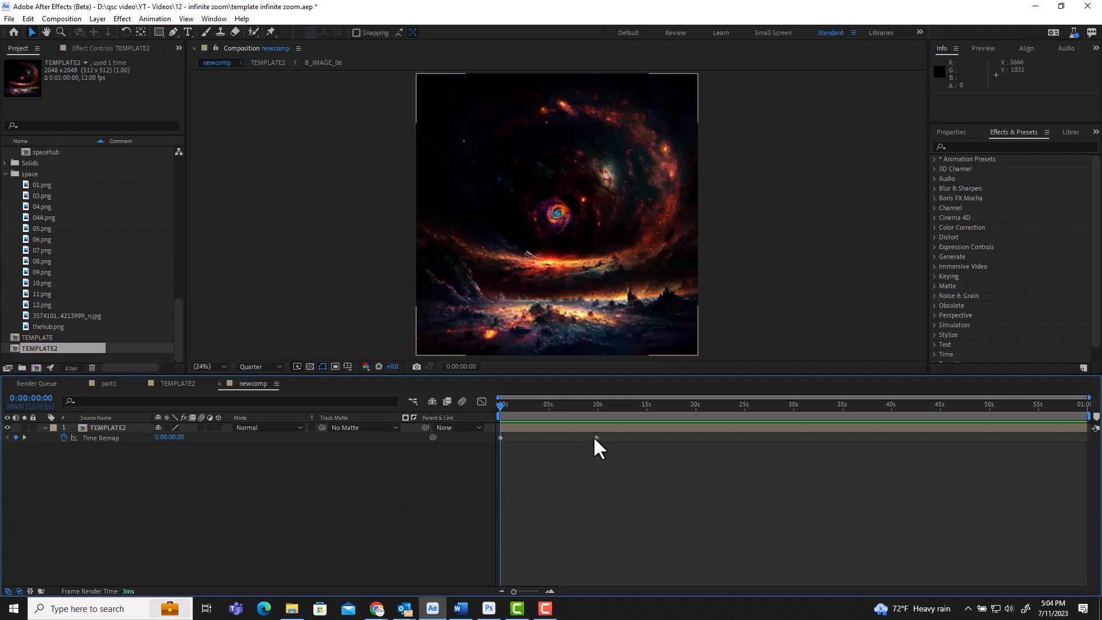
left_click_drag(597, 438, 993, 451)
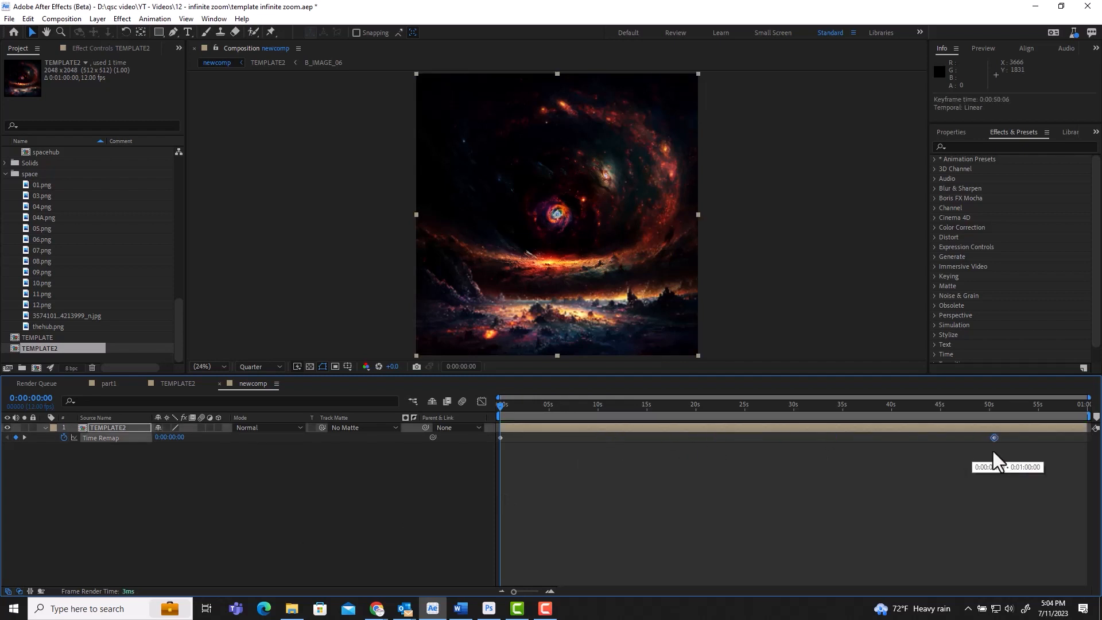
key("space")
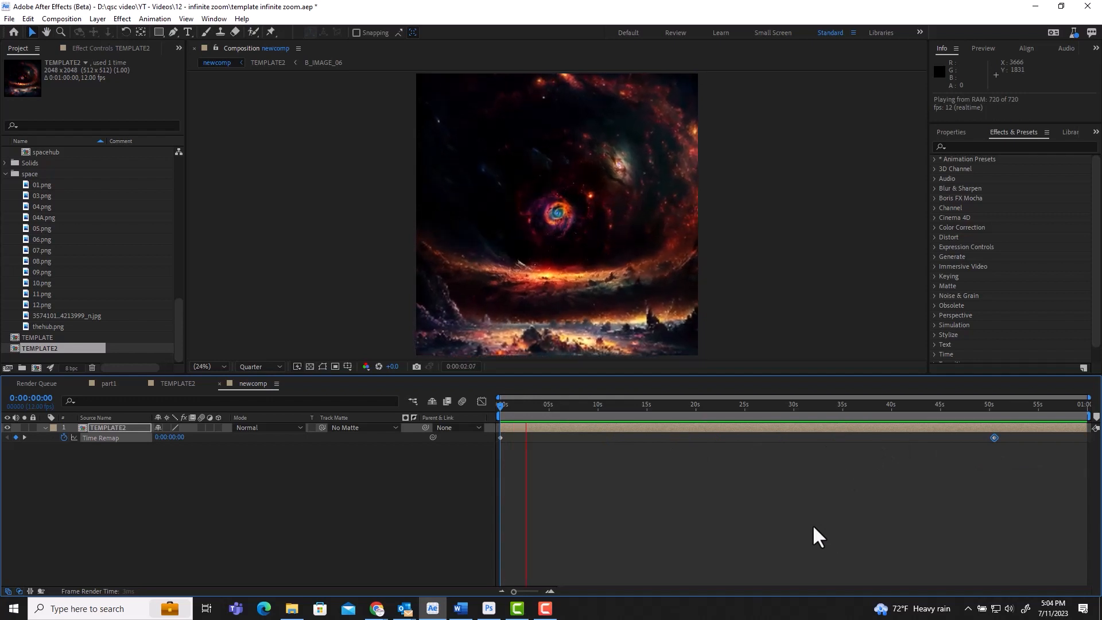
key("space")
Move the TEMPLATE2 layer's last Time Remap keyframe to about the 20-second mark and preview the zoom speed.
left_click_drag(996, 439, 693, 451)
key("space")
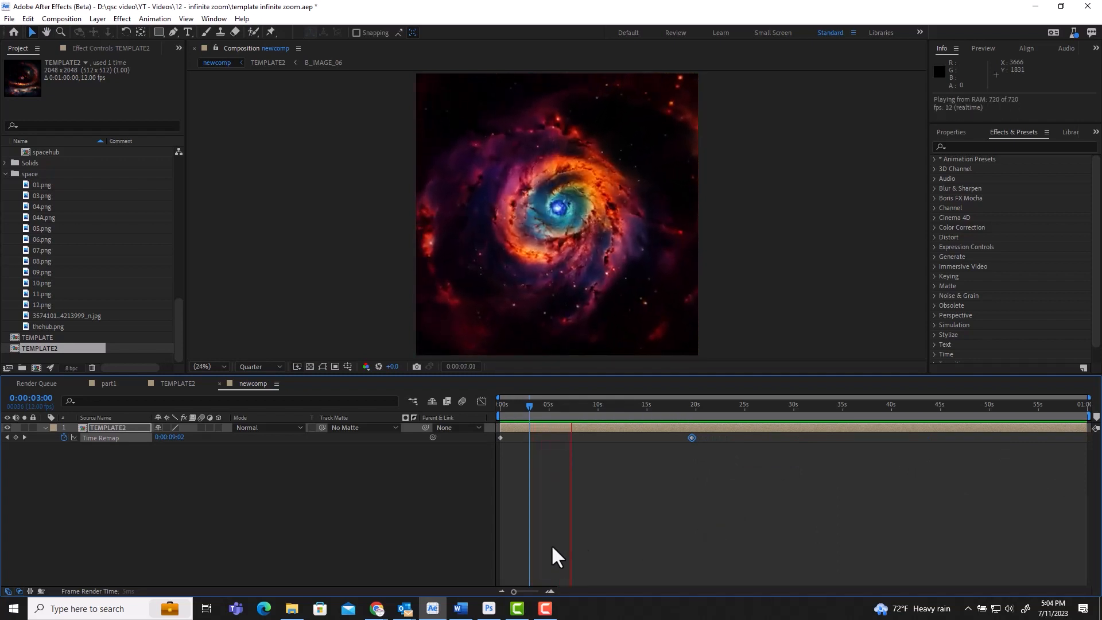
left_click(293, 515)
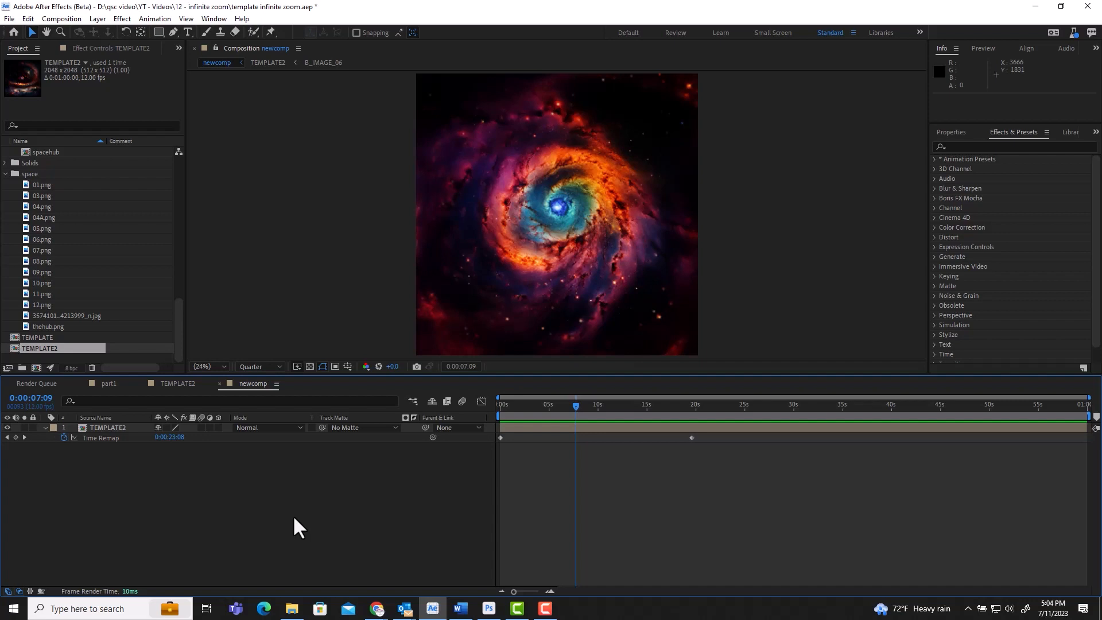
Collapse the space folder in the project and return newcomp to its first frame.
left_click(5, 174)
left_click(159, 492)
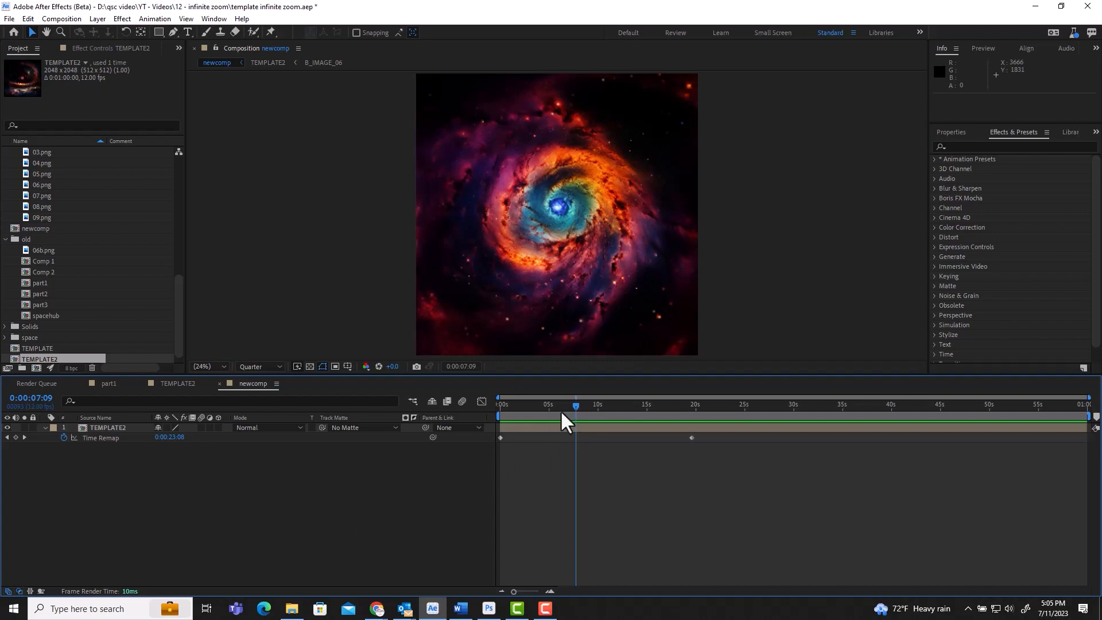
left_click_drag(576, 404, 419, 423)
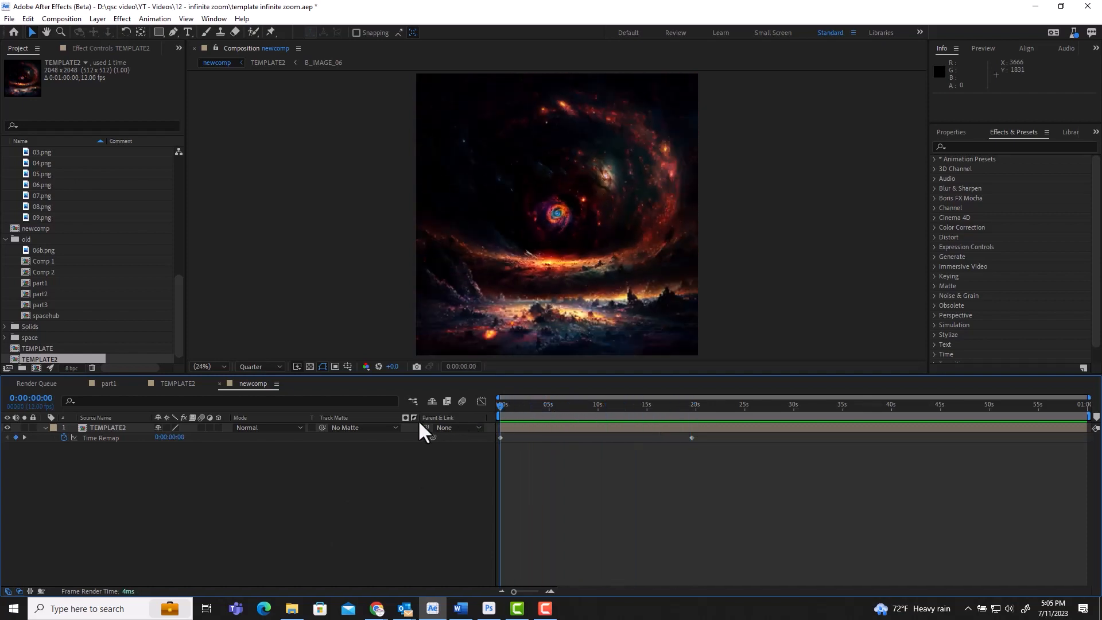